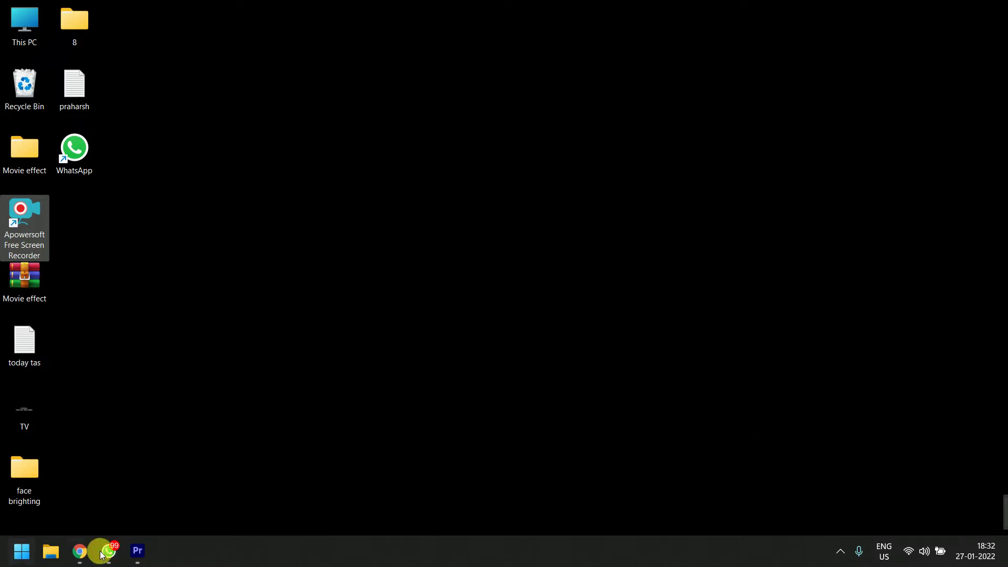
Switch to Adobe Premiere Pro.
{"action": "left_click", "coordinate": [138, 551]}
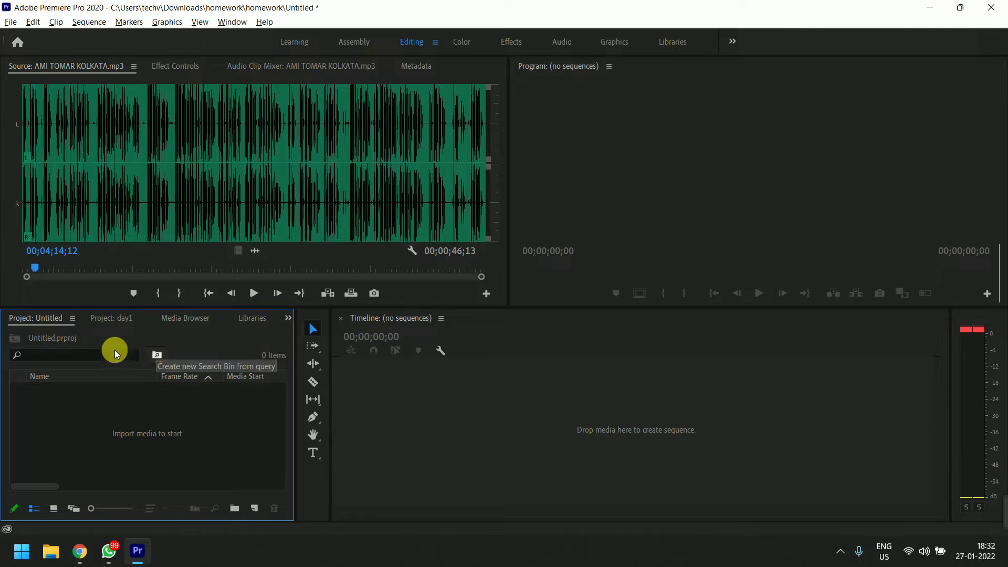
{"action": "right_click", "coordinate": [139, 418]}
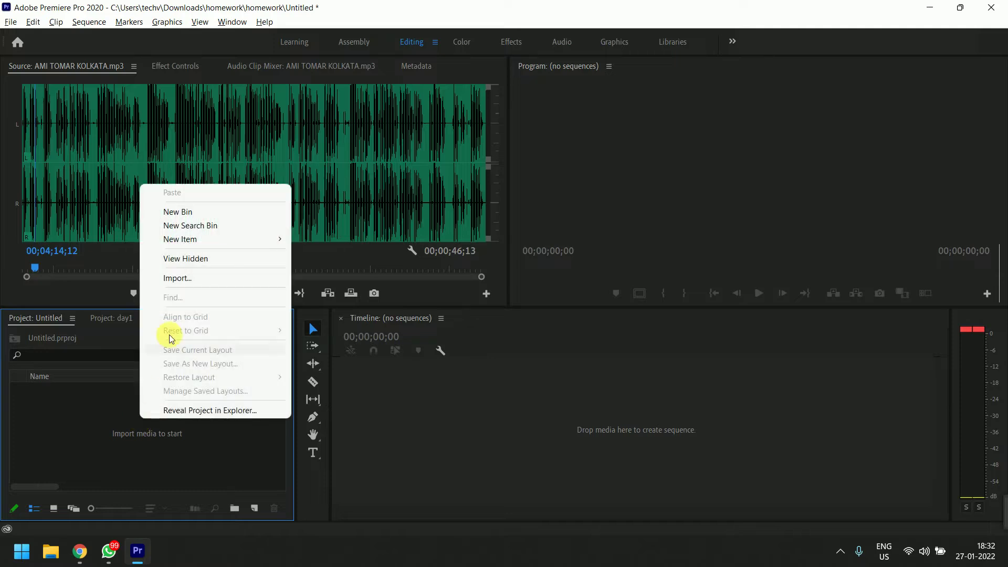
{"action": "mouse_move", "coordinate": [226, 239]}
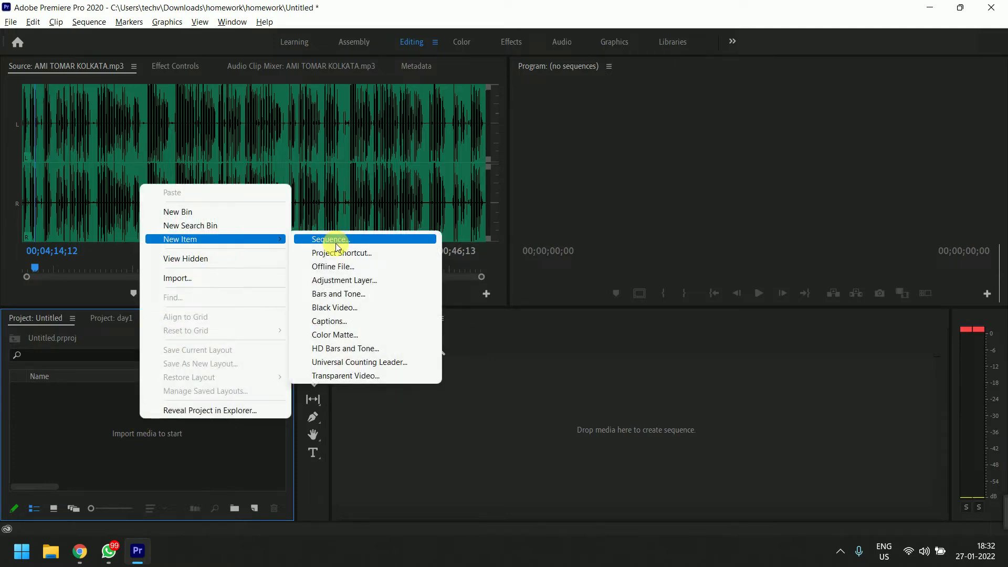
{"action": "left_click", "coordinate": [219, 467]}
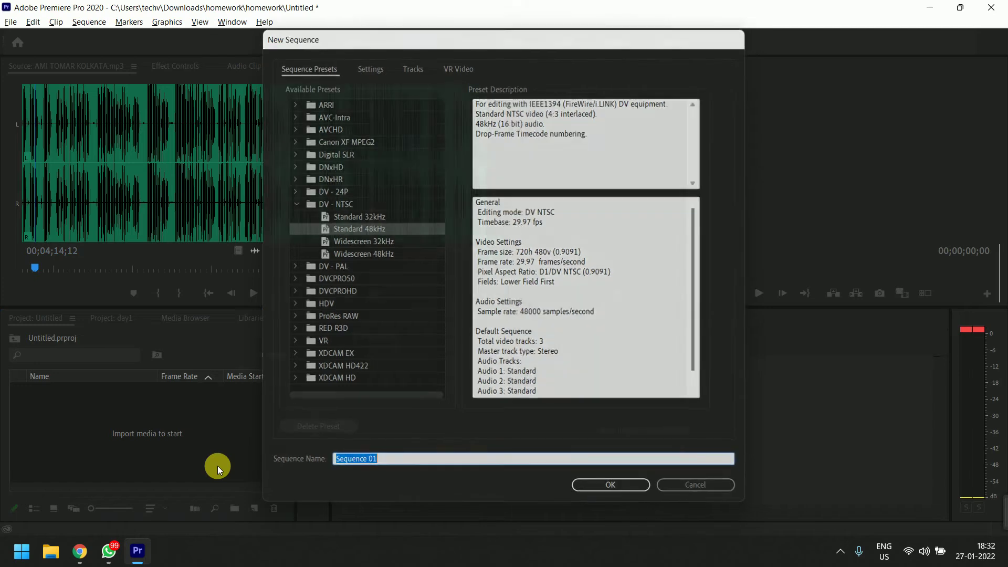
{"action": "key", "text": "Escape"}
Start creating a new sequence so that its setup dialog opens.
{"action": "left_click", "coordinate": [10, 22]}
{"action": "mouse_move", "coordinate": [46, 42]}
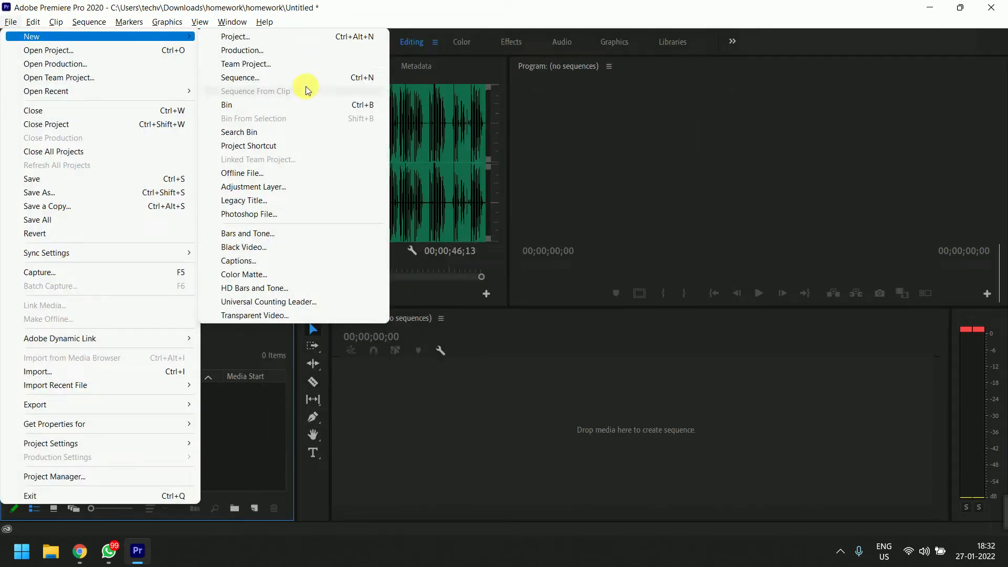
{"action": "left_click", "coordinate": [315, 77]}
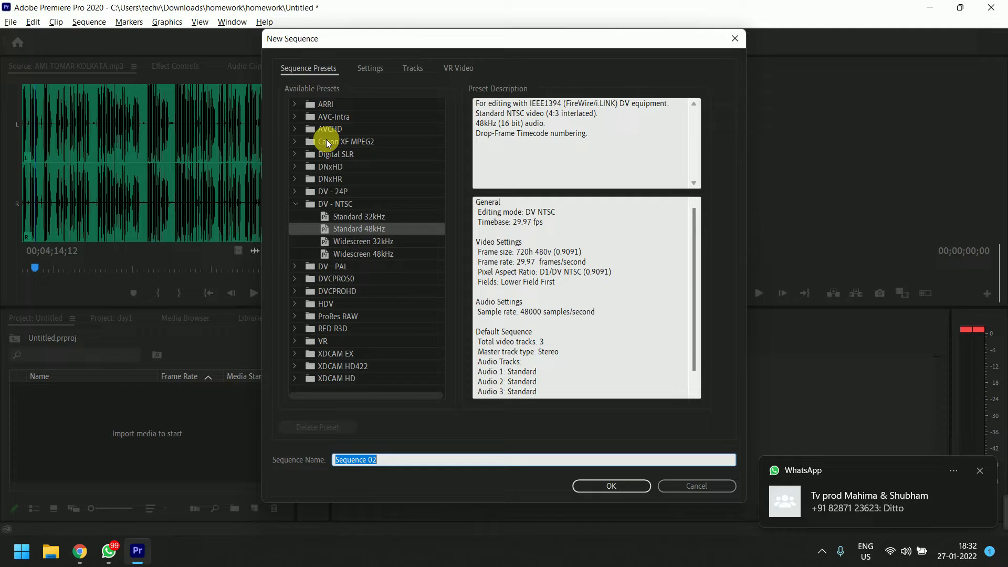
Launch Notepad and write the heading "broadcasting standard" on the first line of a blank note.
{"action": "key", "text": "super"}
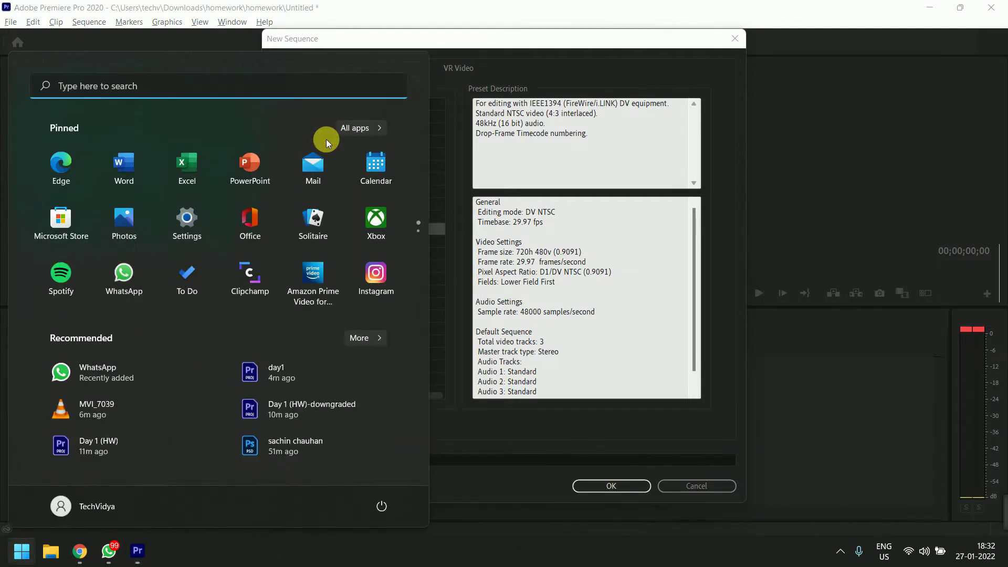
{"action": "type", "text": "o"}
{"action": "key", "text": "BackSpace"}
{"action": "type", "text": "notepad"}
{"action": "key", "text": "Return"}
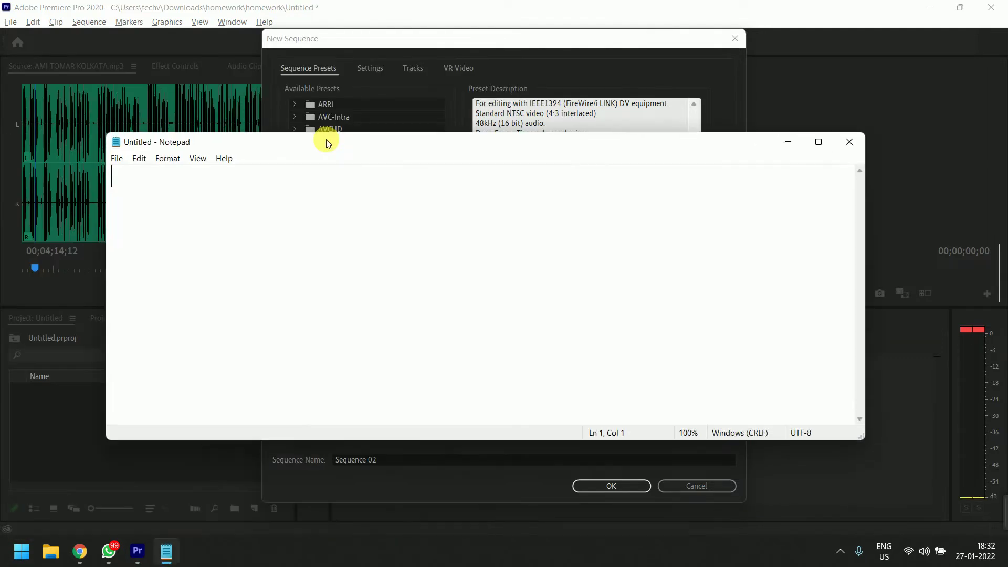
{"action": "type", "text": "bro"}
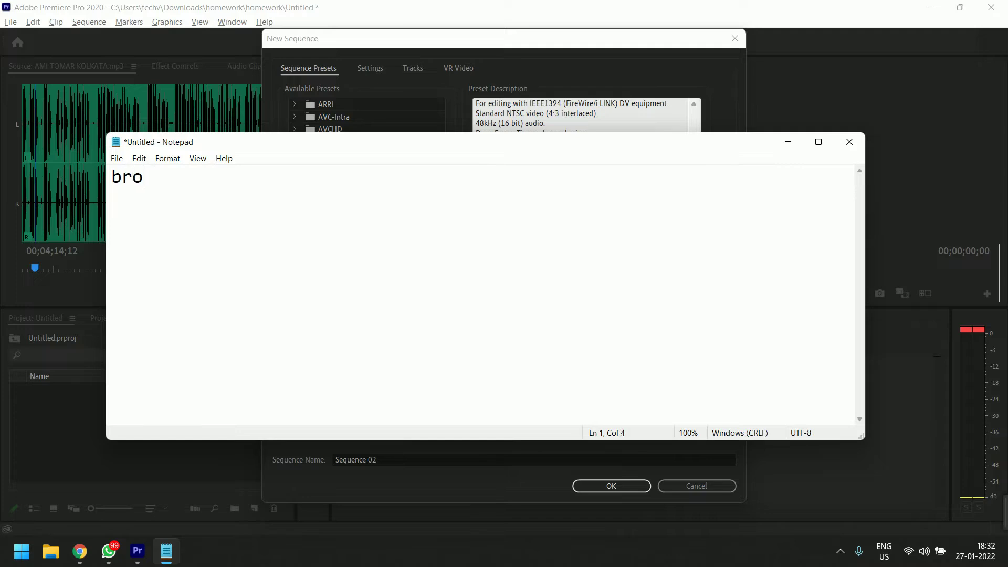
{"action": "type", "text": "adcasting "}
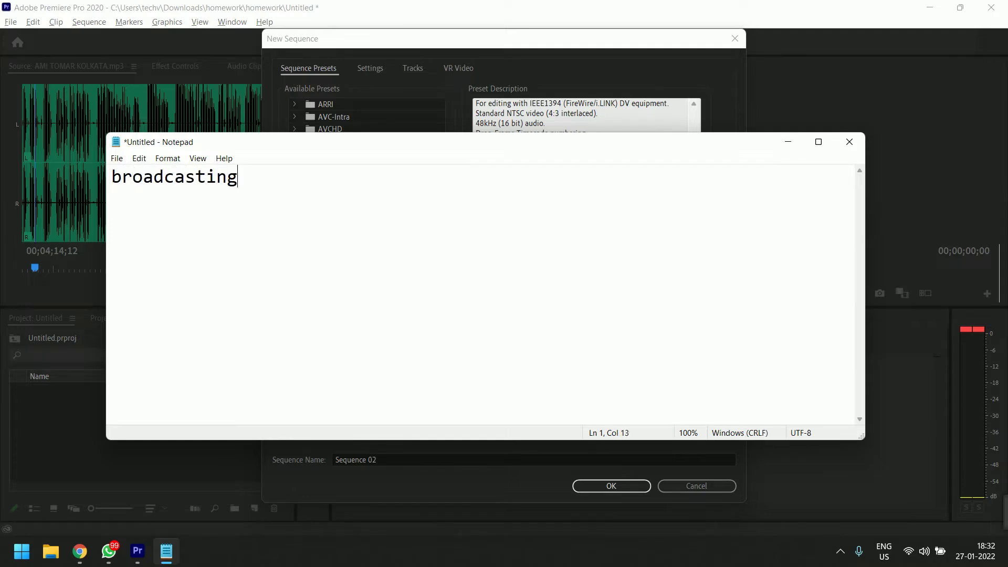
{"action": "type", "text": "standard"}
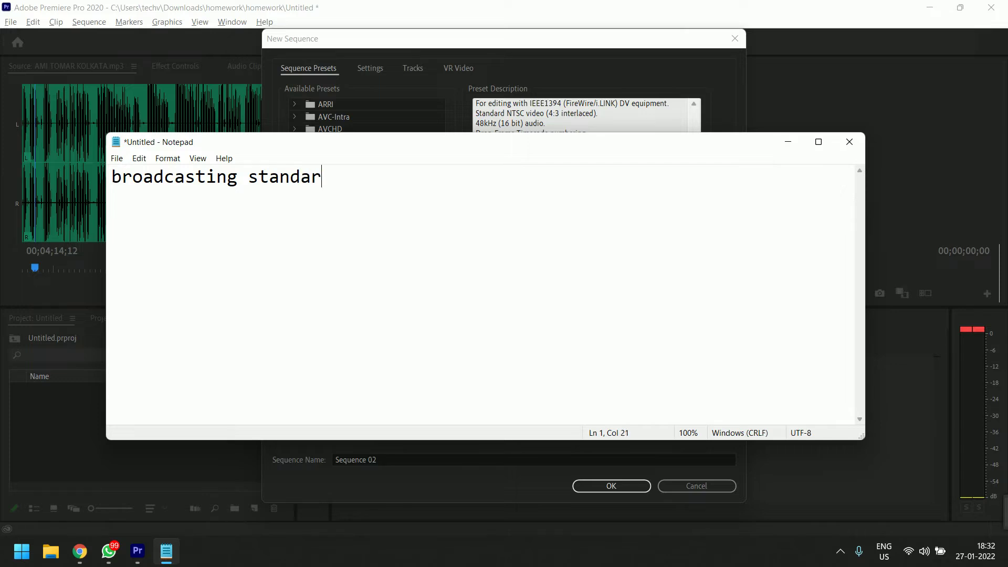
{"action": "key", "text": "Return"}
List the three standards "ntsc", "pal" and "scecam" on separate lines under the heading in the Notepad note.
{"action": "key", "text": "alt+Tab"}
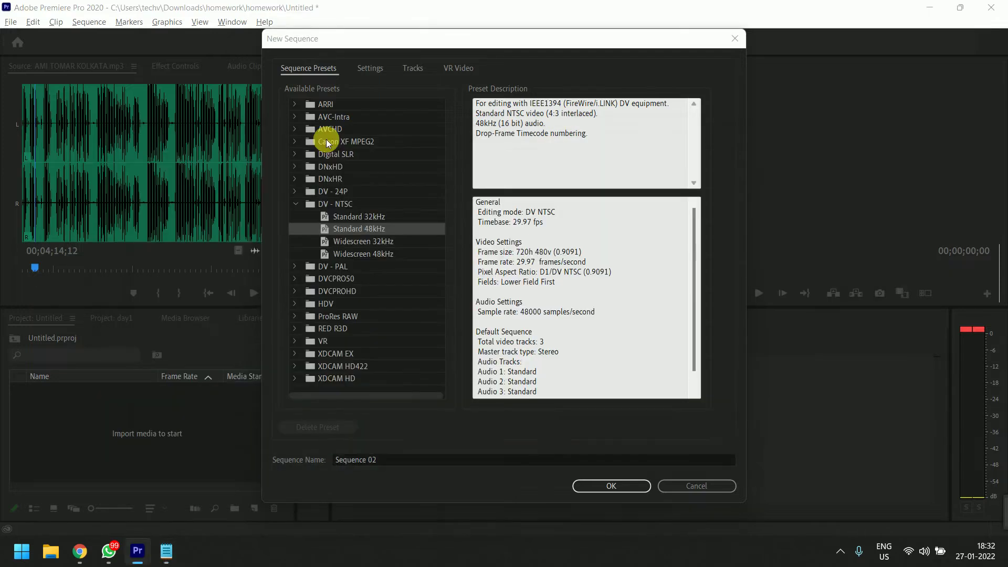
{"action": "key", "text": "alt+Tab"}
{"action": "type", "text": "ntws"}
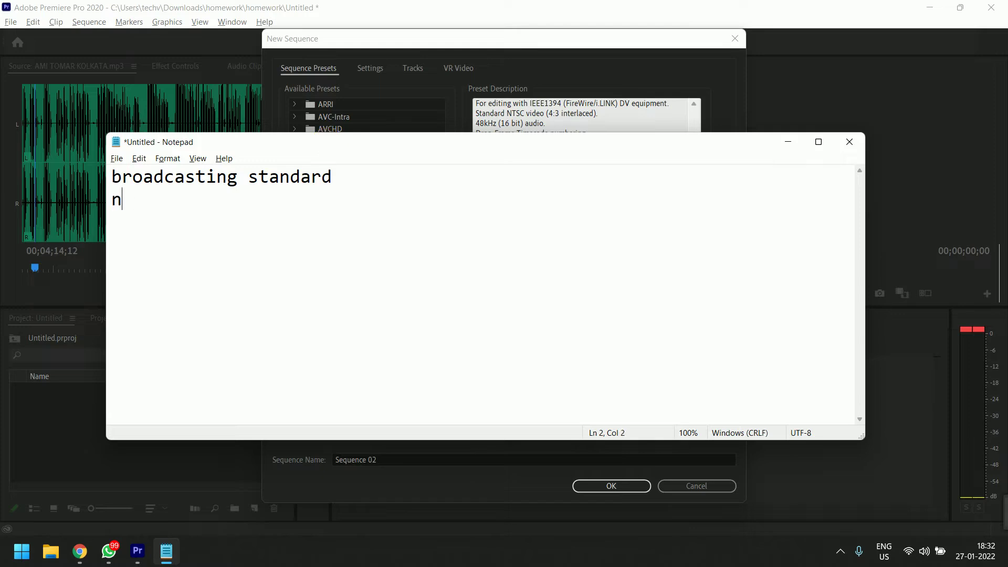
{"action": "key", "text": "BackSpace"}
{"action": "key", "text": "BackSpace"}
{"action": "type", "text": "sc"}
{"action": "key", "text": "Return"}
{"action": "type", "text": "pal"}
{"action": "key", "text": "Return"}
{"action": "type", "text": "scecan"}
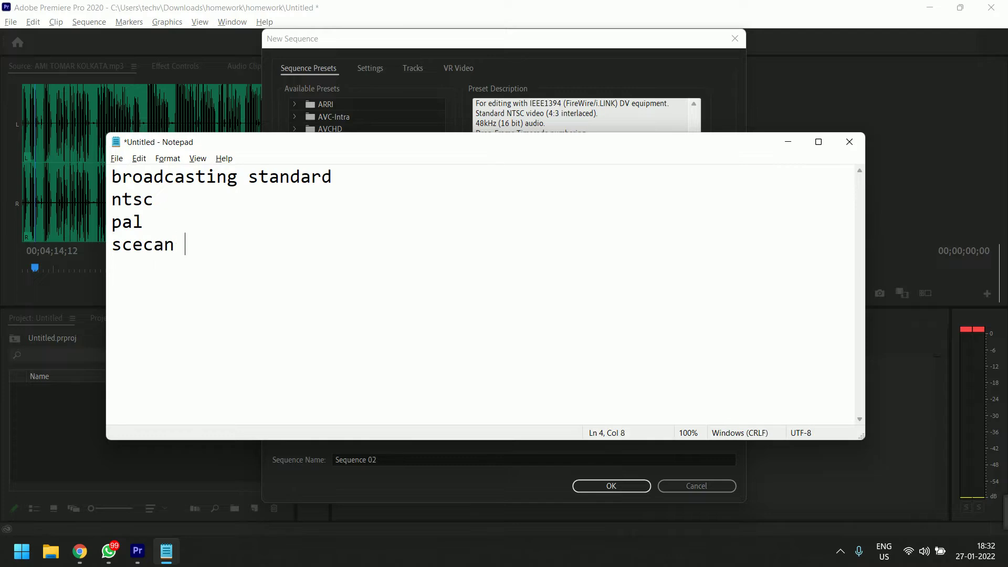
{"action": "key", "text": "BackSpace"}
{"action": "key", "text": "BackSpace"}
{"action": "type", "text": "m"}
{"action": "key", "text": "Return"}
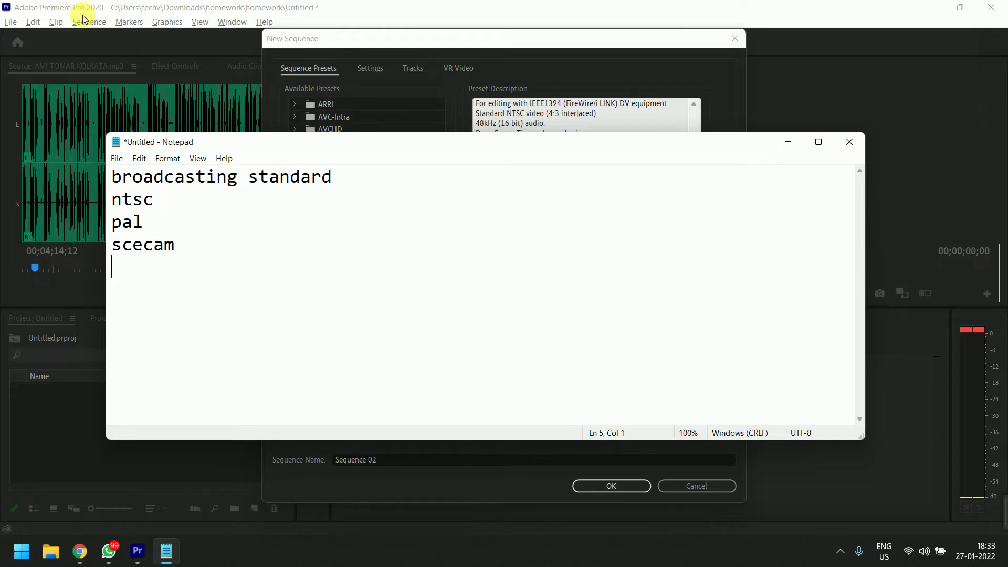
Add an indented frame rate beside each standard: 30 for ntsc, 25 for pal and 24 for scecam.
{"action": "left_click", "coordinate": [155, 201]}
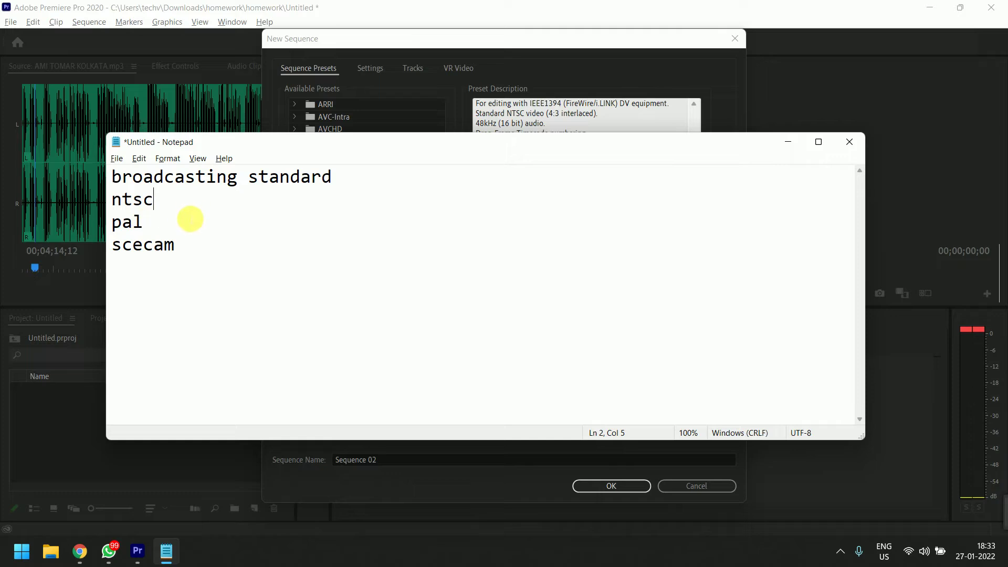
{"action": "key", "text": "Tab"}
{"action": "key", "text": "Tab"}
{"action": "key", "text": "Left"}
{"action": "key", "text": "Right"}
{"action": "type", "text": "30"}
{"action": "left_click", "coordinate": [189, 211]}
{"action": "key", "text": "Tab"}
{"action": "key", "text": "Tab"}
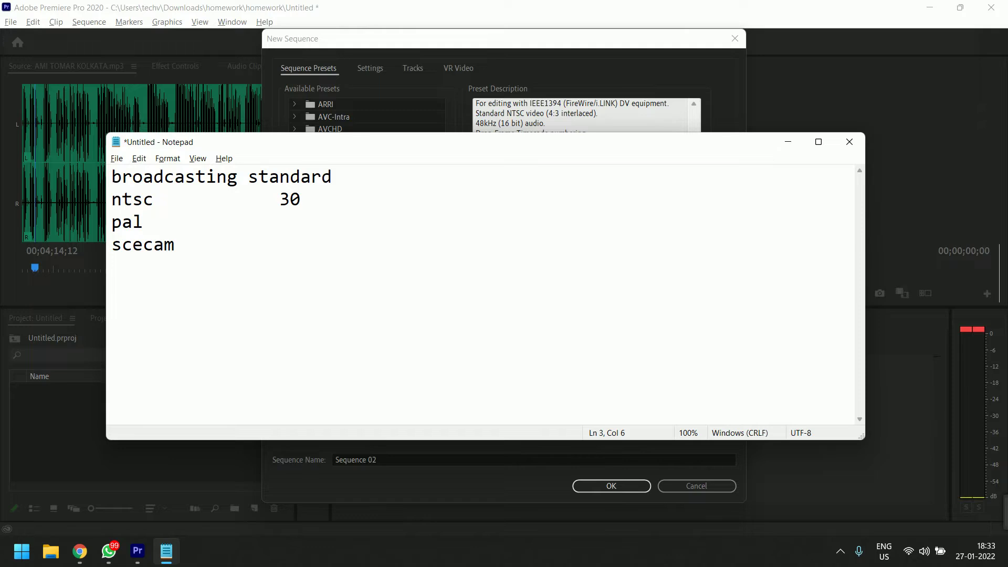
{"action": "type", "text": "25"}
{"action": "key", "text": "Down"}
{"action": "key", "text": "Tab"}
{"action": "key", "text": "Tab"}
{"action": "type", "text": "24"}
Append the unit "fps" to each of the three frame rates.
{"action": "key", "text": "Tab"}
{"action": "key", "text": "Up"}
{"action": "key", "text": "Up"}
{"action": "type", "text": "v"}
{"action": "key", "text": "BackSpace"}
{"action": "type", "text": "fps"}
{"action": "key", "text": "Down"}
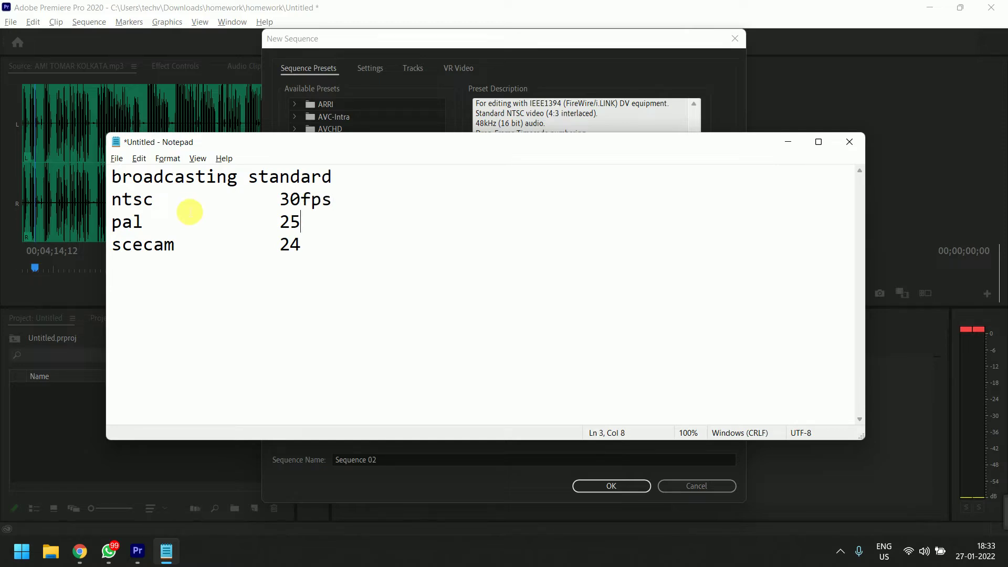
{"action": "type", "text": "fps"}
{"action": "key", "text": "Down"}
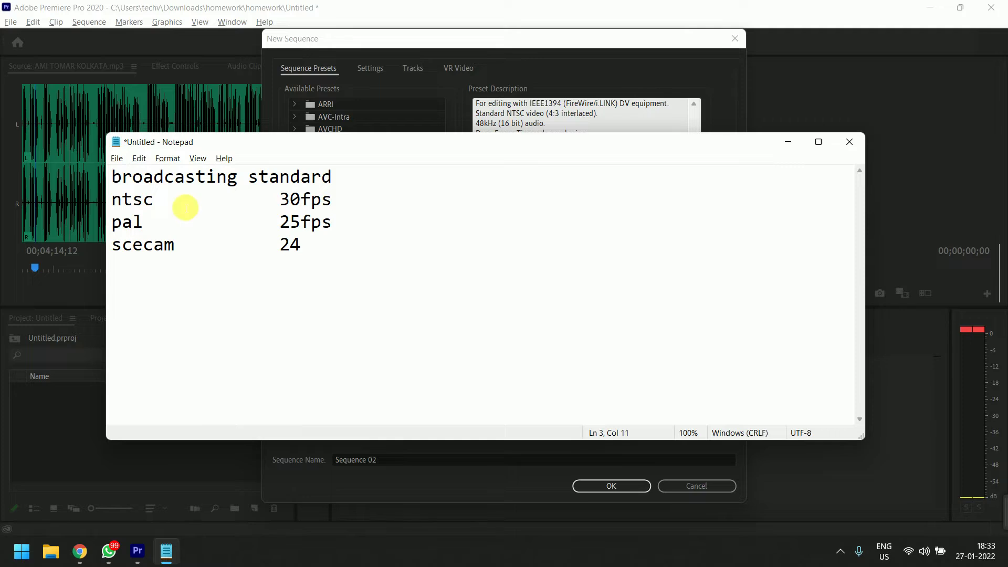
{"action": "key", "text": "BackSpace"}
{"action": "type", "text": "fps"}
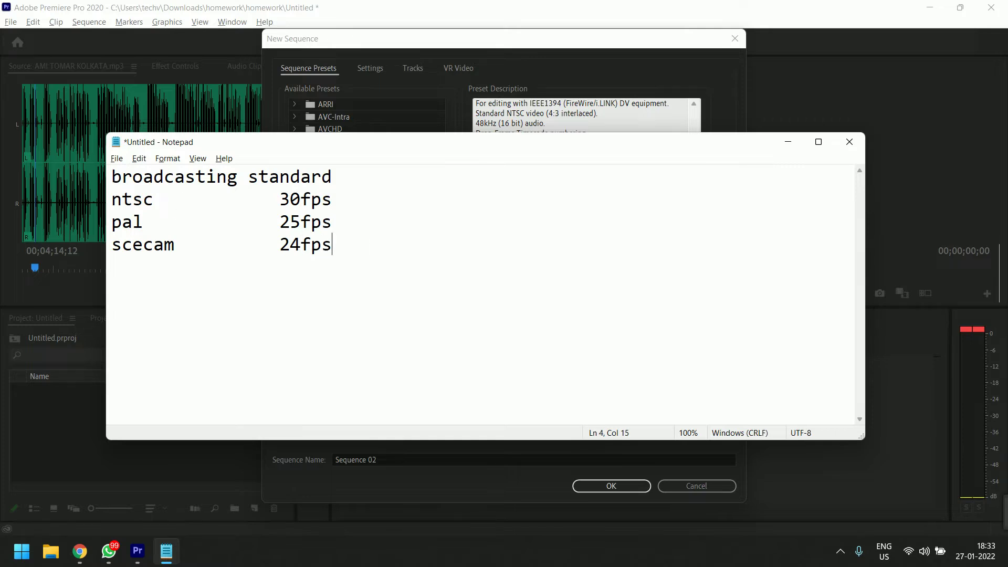
Return to Premiere Pro and examine the DV - NTSC, DV - PAL and DV - 24P sequence presets, then collapse those groups.
{"action": "key", "text": "alt+Tab"}
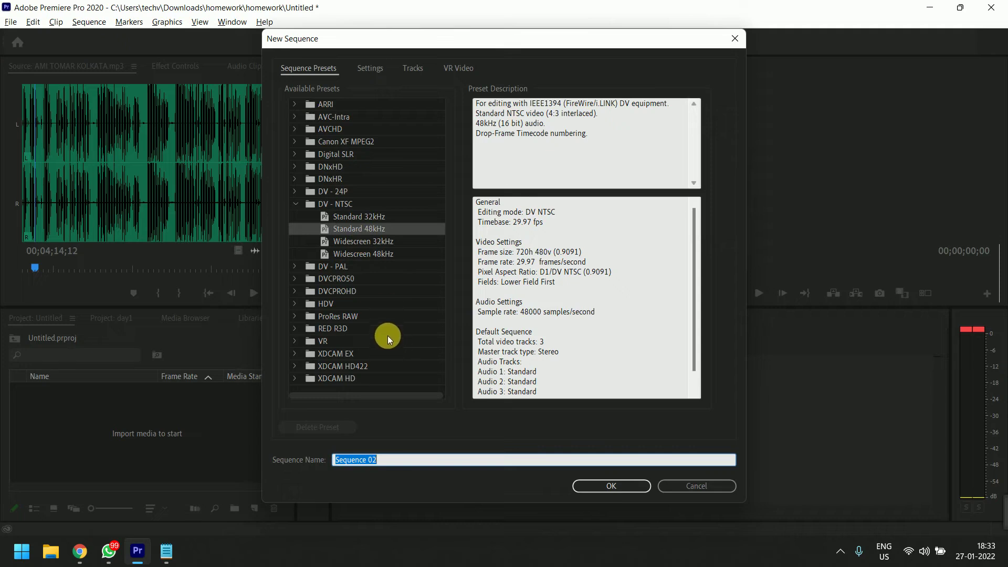
{"action": "left_click", "coordinate": [342, 208]}
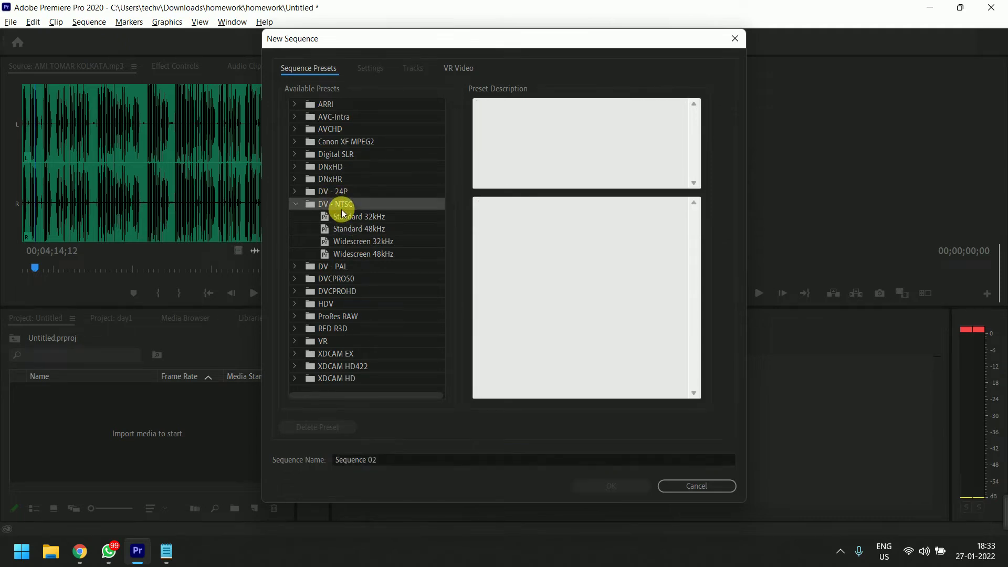
{"action": "left_click", "coordinate": [342, 267]}
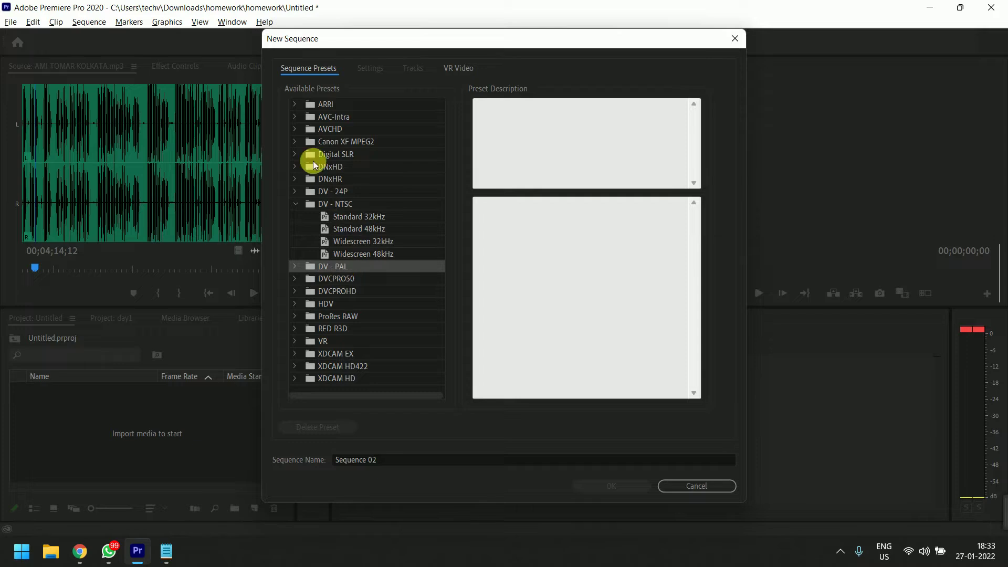
{"action": "left_click", "coordinate": [294, 269]}
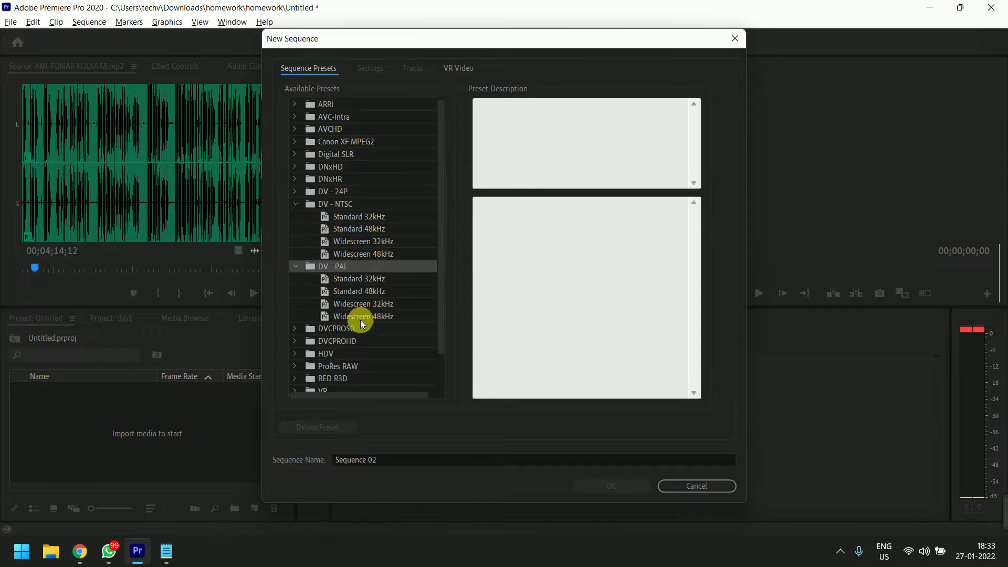
{"action": "left_click", "coordinate": [315, 196]}
{"action": "left_click", "coordinate": [295, 192]}
{"action": "left_click", "coordinate": [359, 205]}
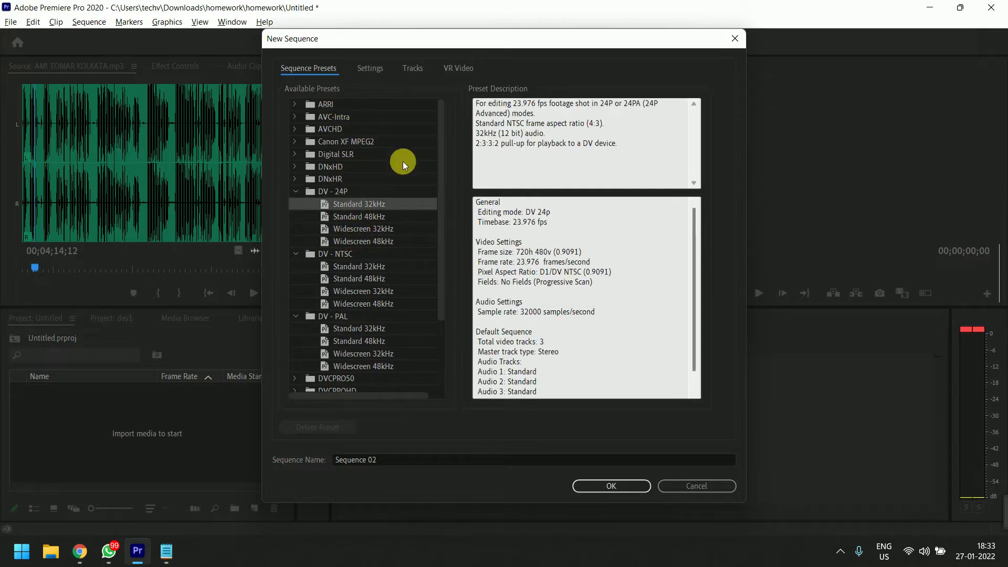
{"action": "left_click", "coordinate": [294, 191]}
{"action": "left_click", "coordinate": [294, 203]}
{"action": "left_click", "coordinate": [295, 216]}
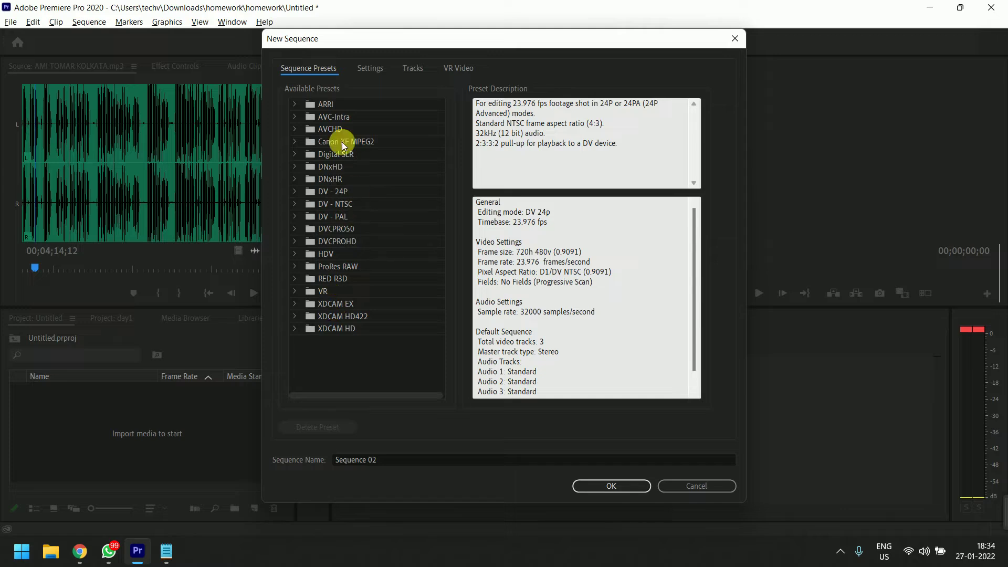
Choose the ARRI 1080p 25 preset for the new sequence.
{"action": "left_click", "coordinate": [329, 103]}
{"action": "left_click", "coordinate": [295, 103]}
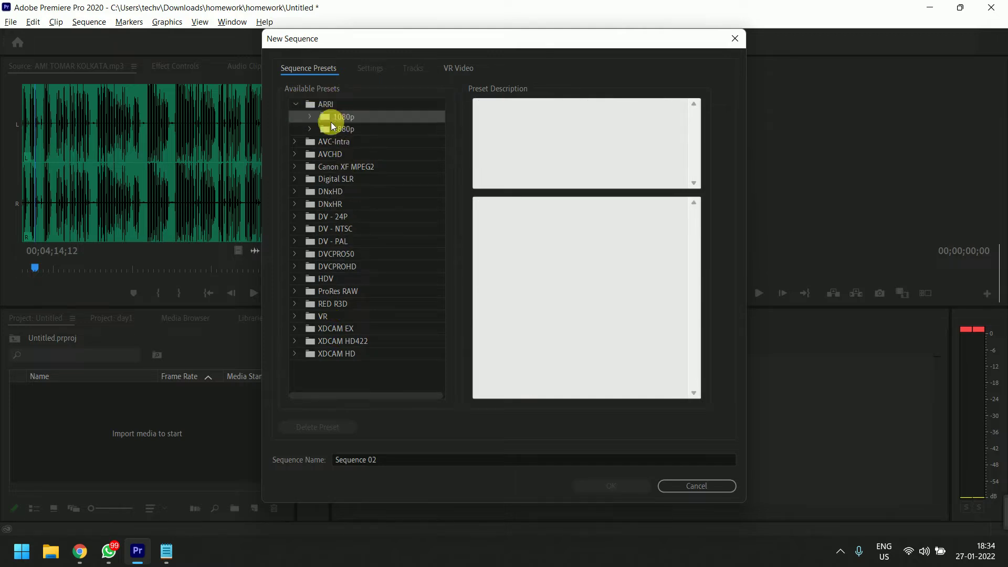
{"action": "left_click", "coordinate": [311, 117]}
{"action": "left_click", "coordinate": [364, 129]}
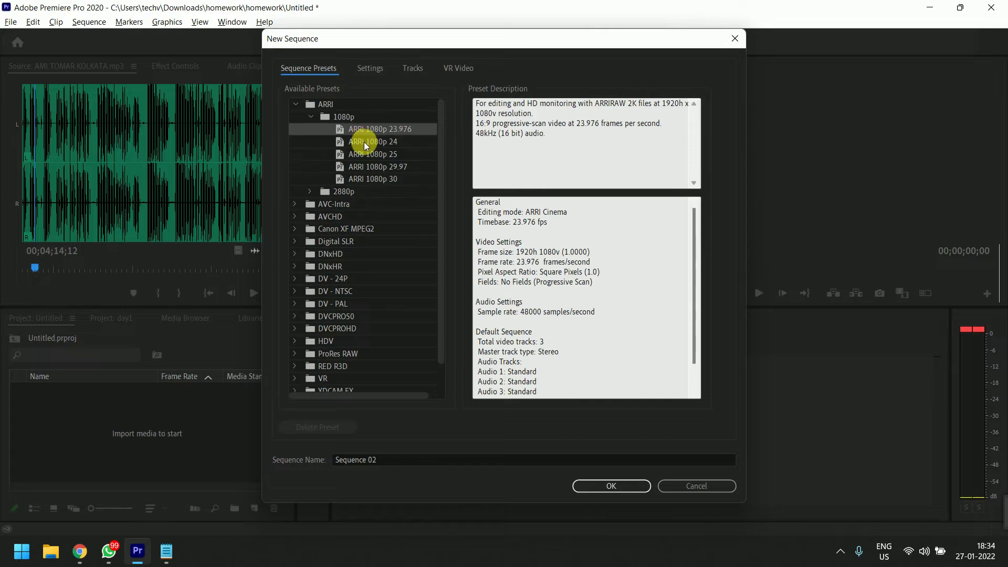
{"action": "left_click", "coordinate": [366, 156]}
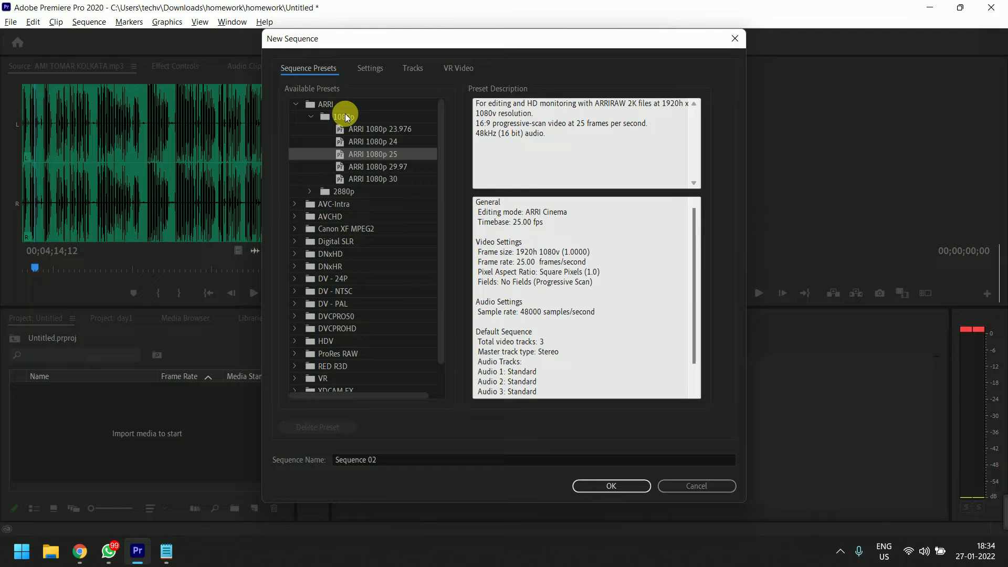
Set the new sequence's editing mode to Custom.
{"action": "left_click", "coordinate": [374, 70]}
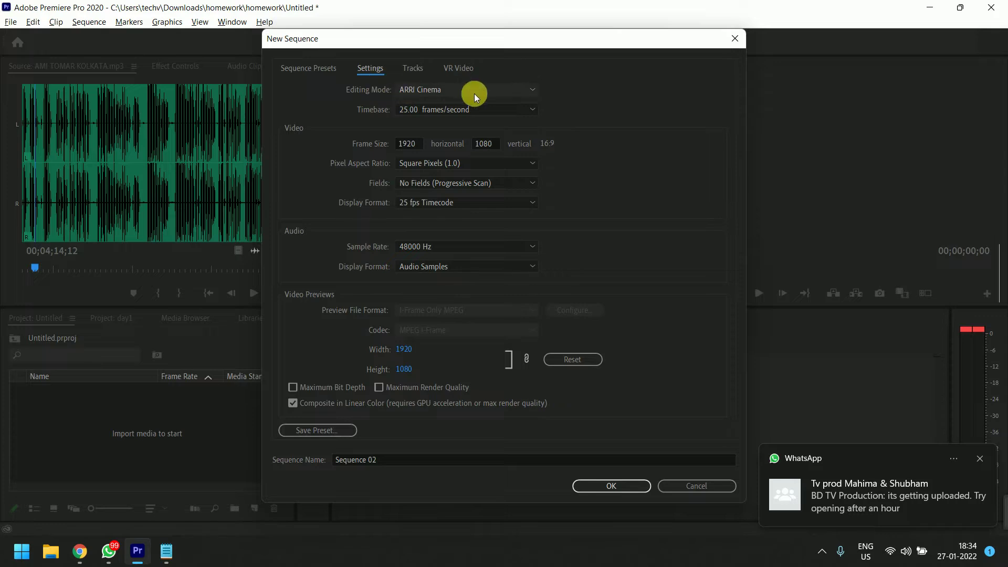
{"action": "left_click", "coordinate": [461, 89]}
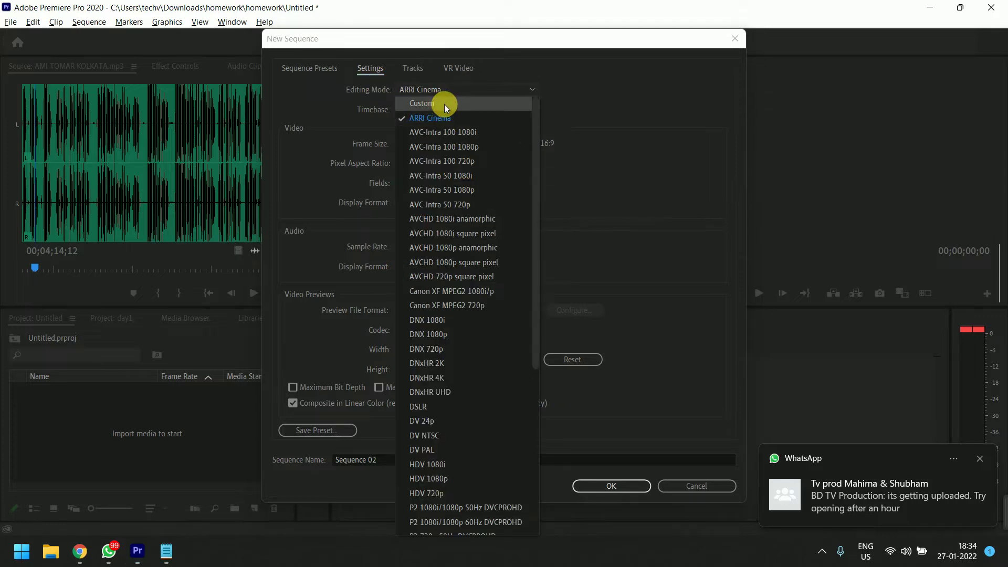
{"action": "left_click", "coordinate": [444, 104]}
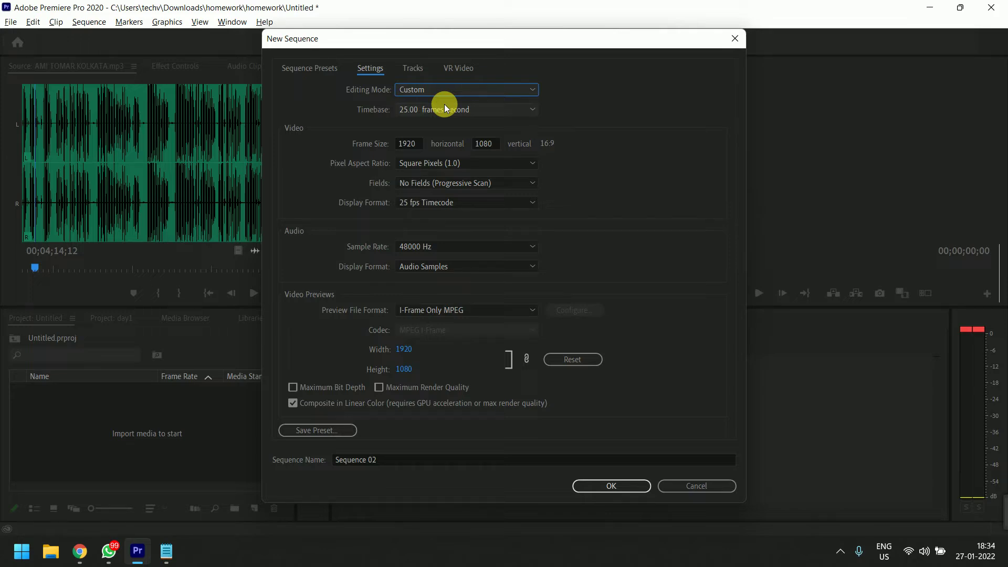
{"action": "left_click", "coordinate": [420, 89]}
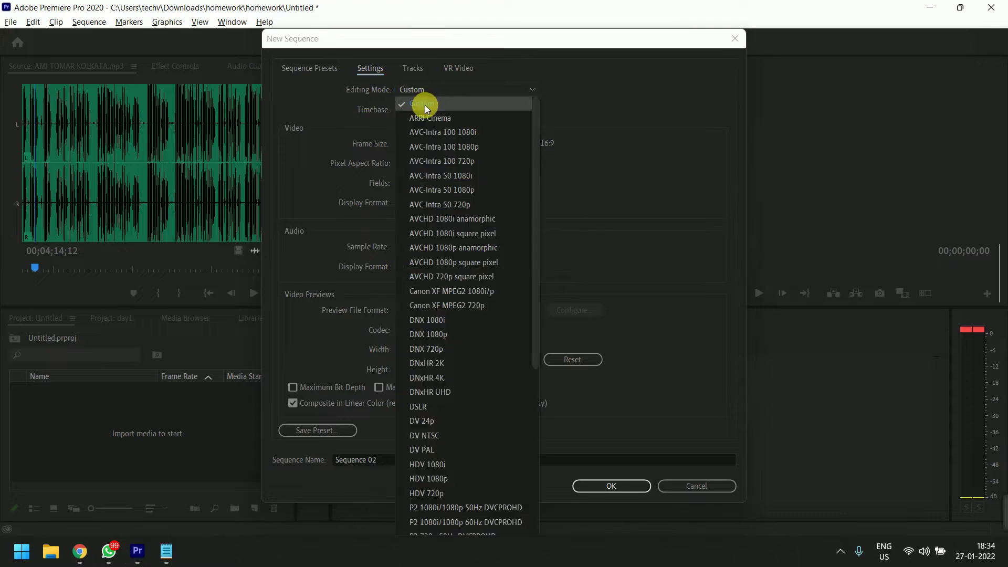
{"action": "left_click", "coordinate": [425, 105]}
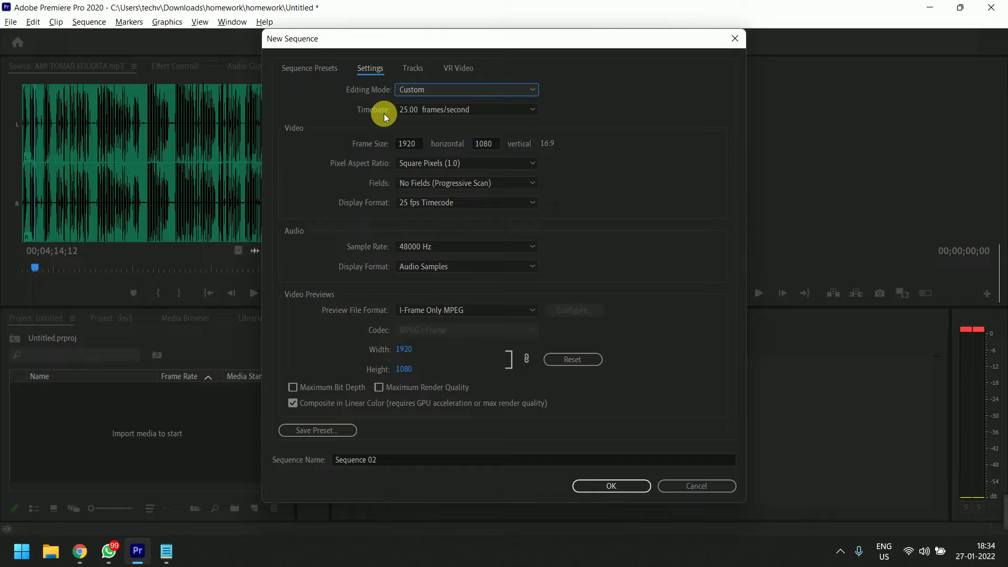
Review the available timebase frame rates and choose 25.00 frames/second for the new sequence.
{"action": "left_click", "coordinate": [416, 110]}
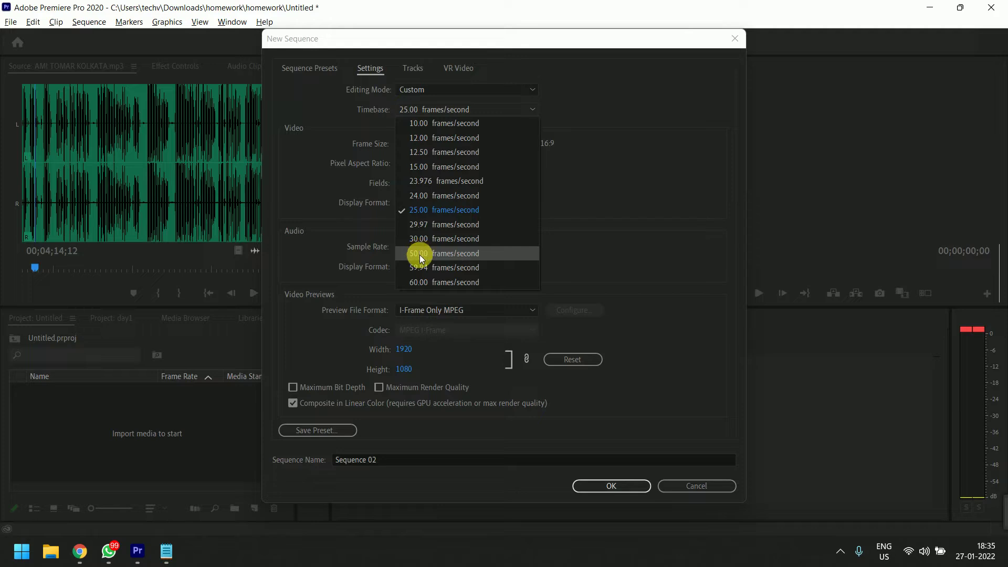
{"action": "left_click", "coordinate": [438, 110]}
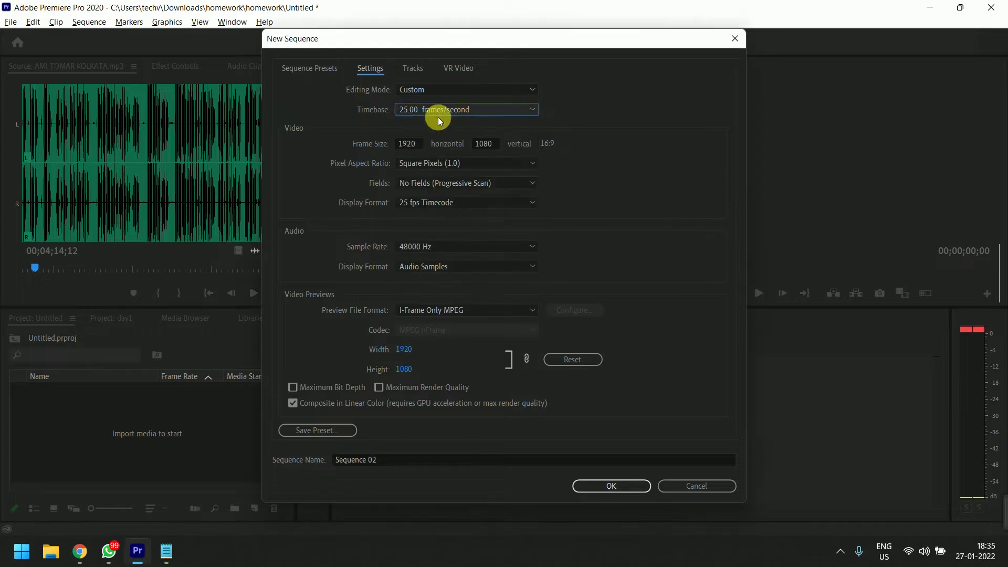
{"action": "left_click", "coordinate": [438, 111]}
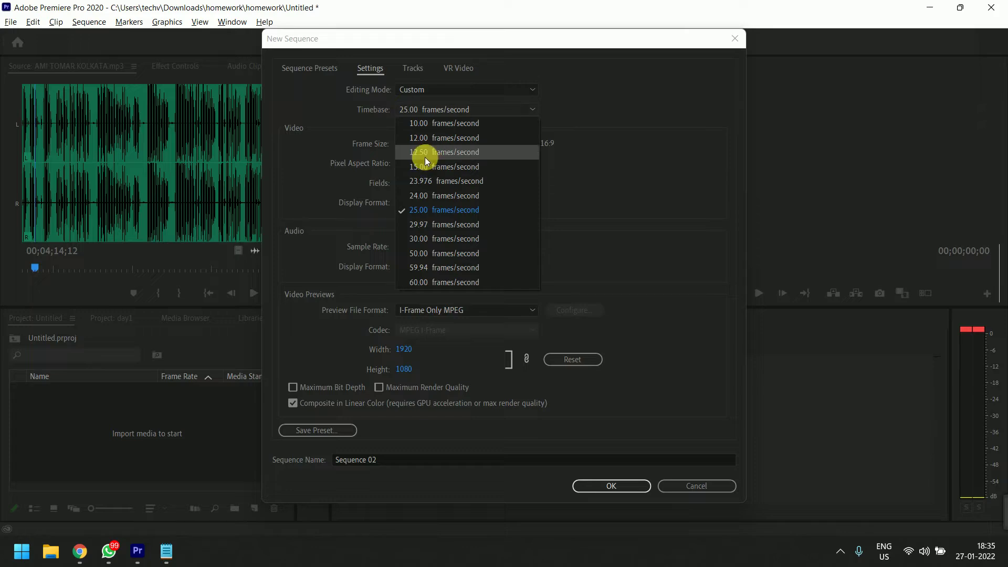
{"action": "left_click", "coordinate": [446, 210]}
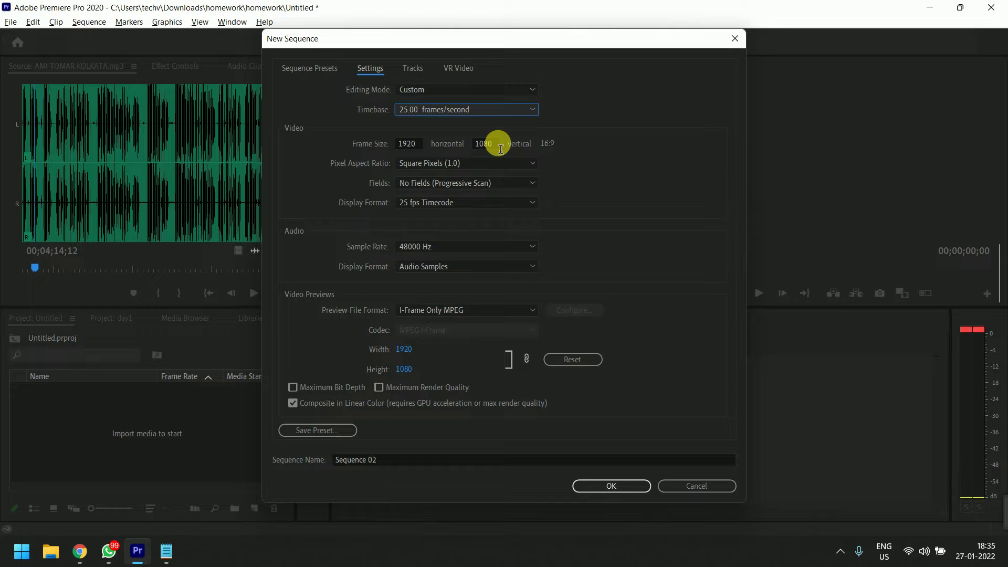
Switch to WhatsApp Web in Chrome, find the TV_4-5_reg_2D_Animation chat and copy its Wikipedia List_of_common_resolutions link.
{"action": "left_click", "coordinate": [80, 551]}
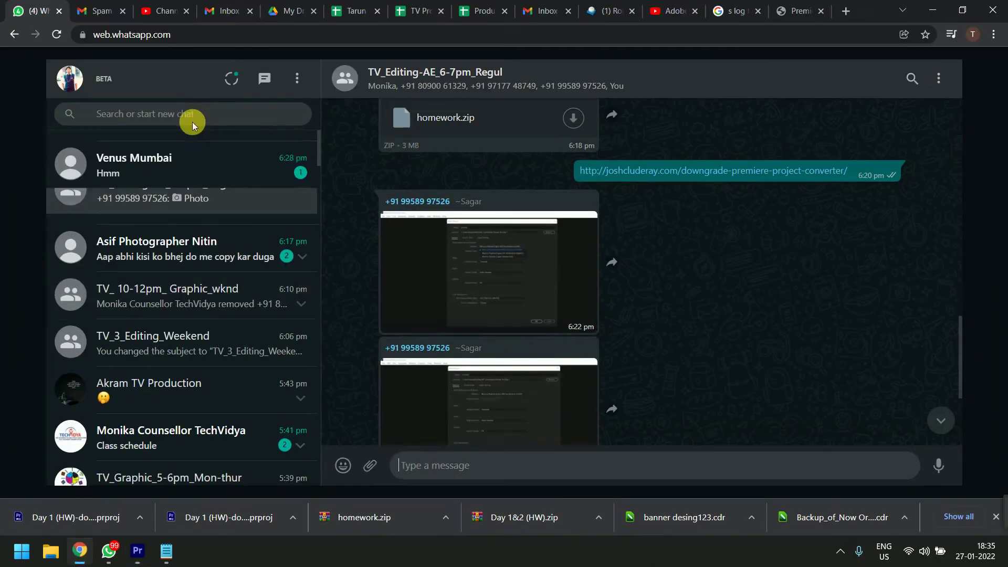
{"action": "scroll", "coordinate": [651, 283], "scroll_direction": "up", "scroll_amount": 10}
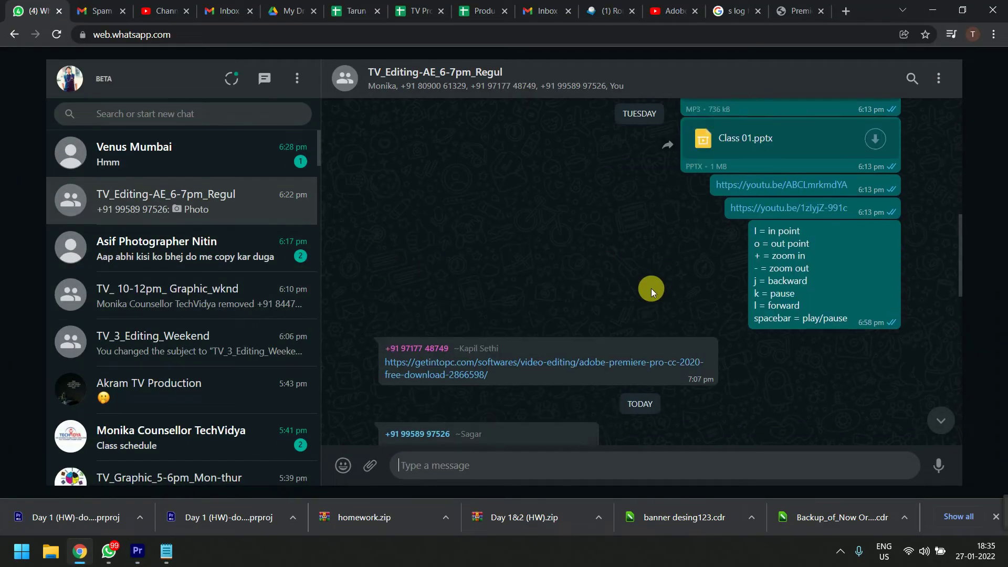
{"action": "scroll", "coordinate": [656, 315], "scroll_direction": "up", "scroll_amount": 15}
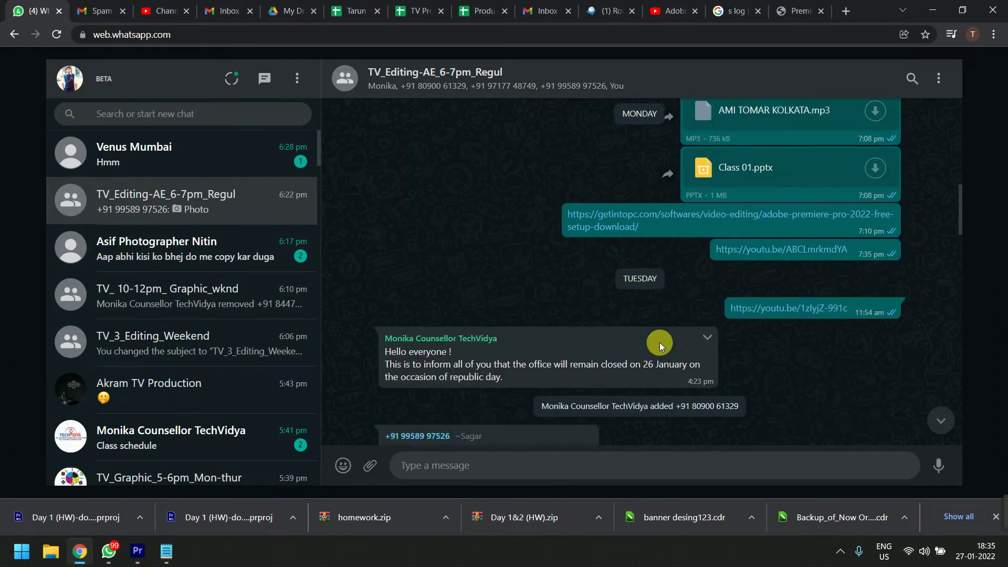
{"action": "scroll", "coordinate": [638, 272], "scroll_direction": "up", "scroll_amount": 10}
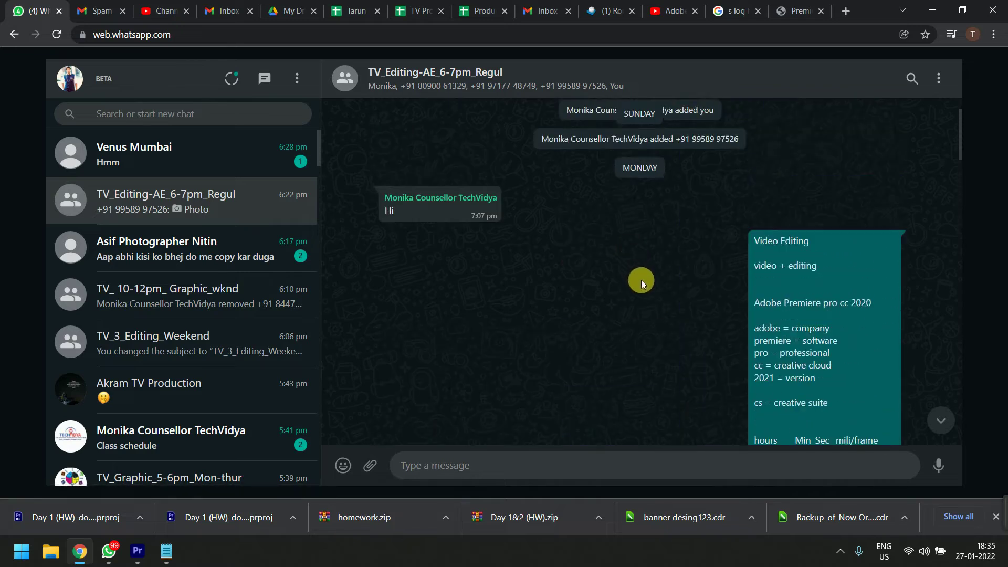
{"action": "left_click", "coordinate": [165, 117]}
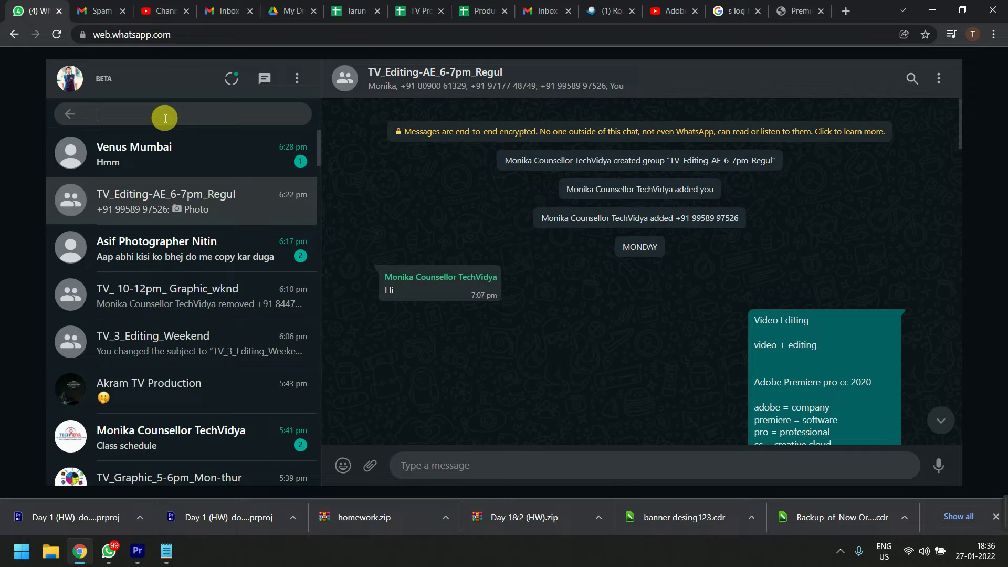
{"action": "type", "text": "2d"}
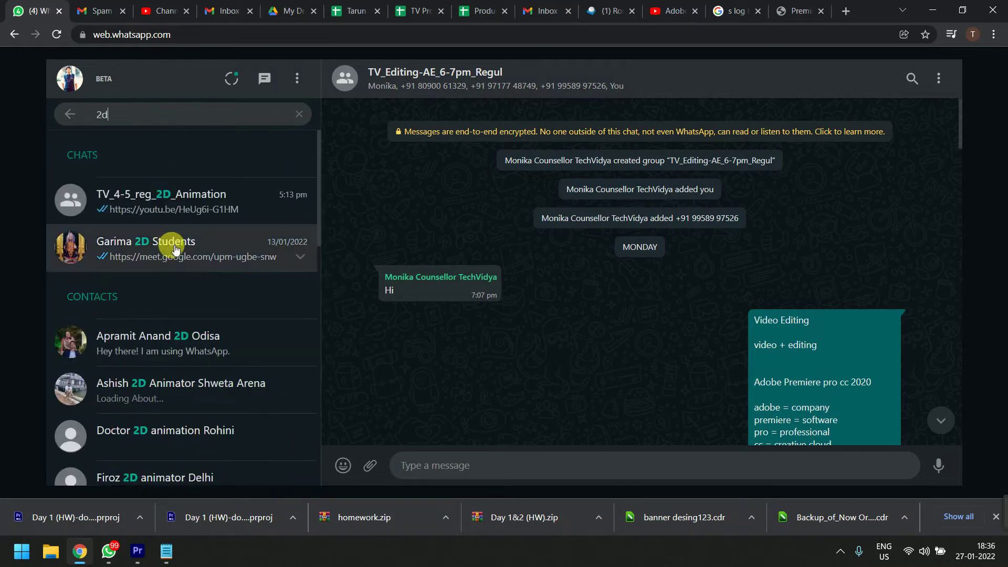
{"action": "left_click", "coordinate": [253, 213]}
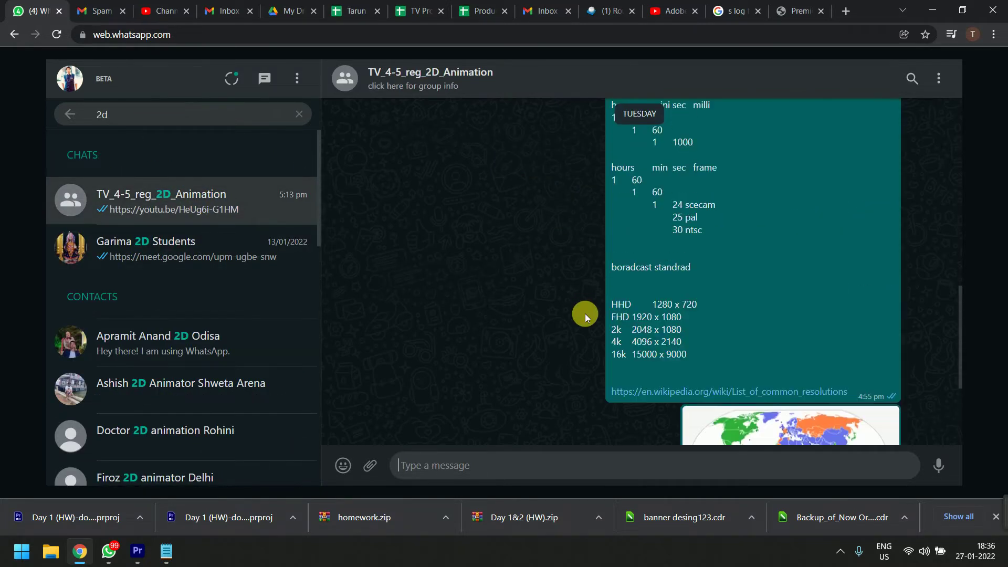
{"action": "left_click_drag", "start_coordinate": [607, 252], "coordinate": [854, 273]}
{"action": "key", "text": "ctrl+c"}
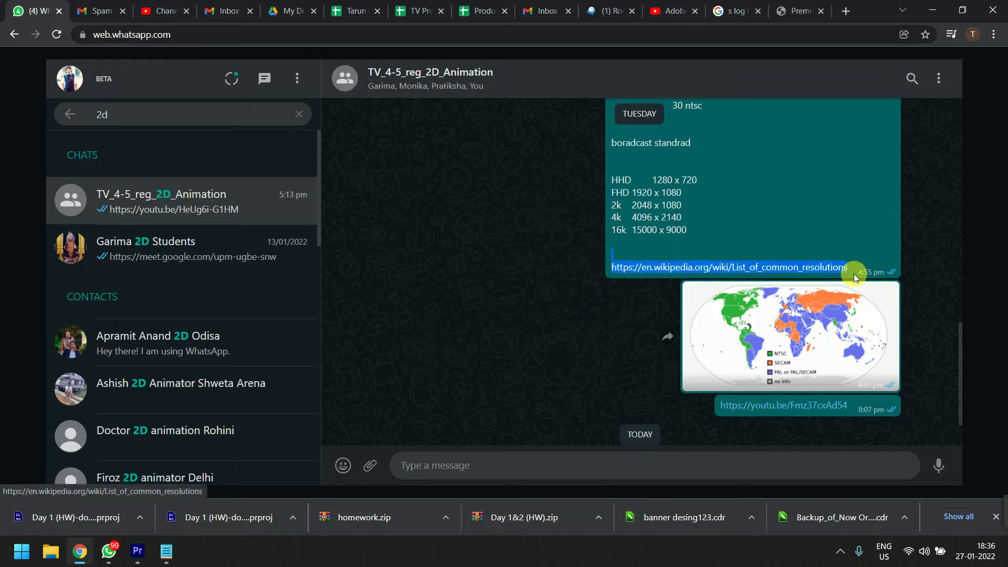
Send the copied Wikipedia link to the TV_Editing-AE_6-7pm_Regul group and open it from the chat.
{"action": "key", "text": "Escape"}
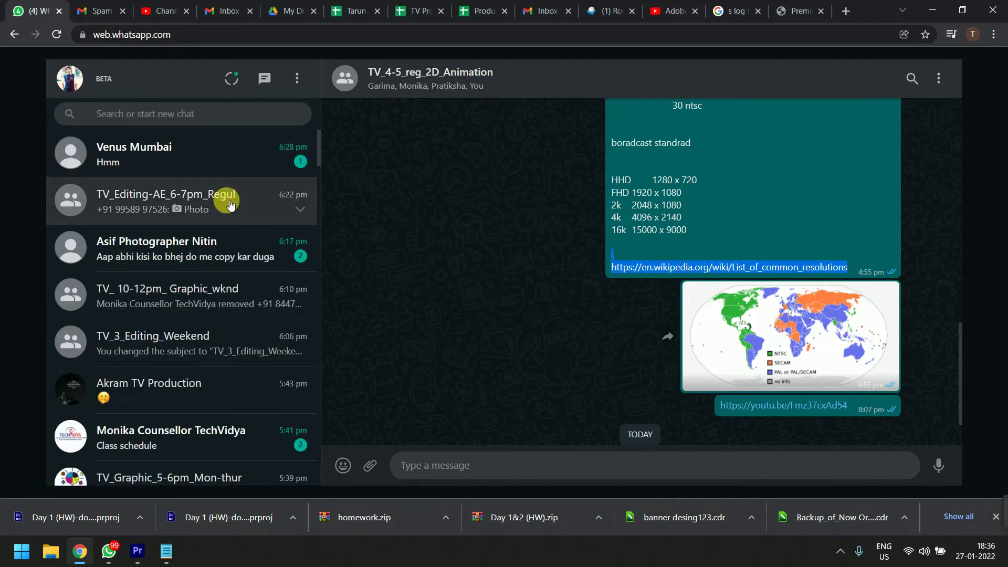
{"action": "left_click", "coordinate": [229, 203]}
{"action": "key", "text": "ctrl+v"}
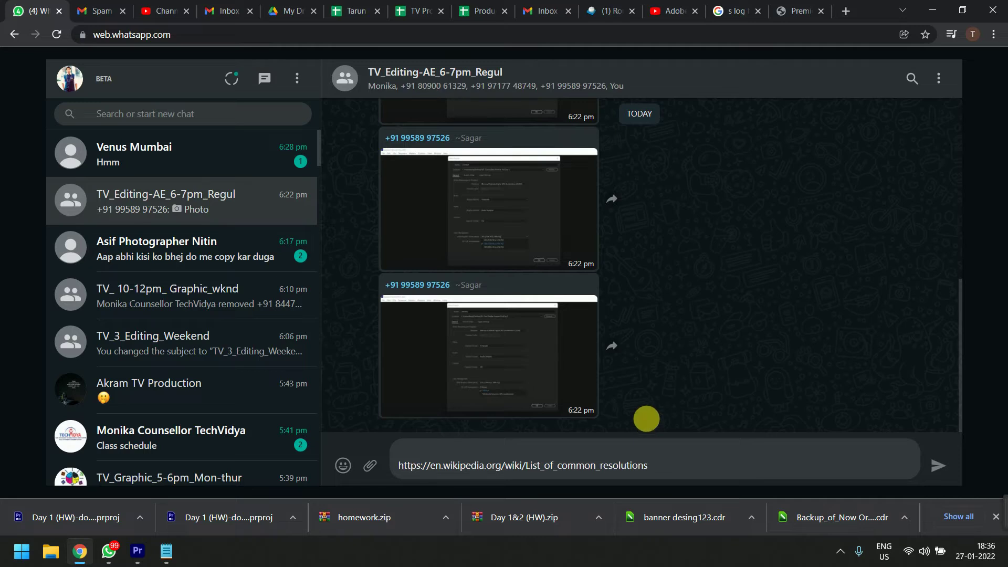
{"action": "key", "text": "Return"}
{"action": "left_click", "coordinate": [677, 416]}
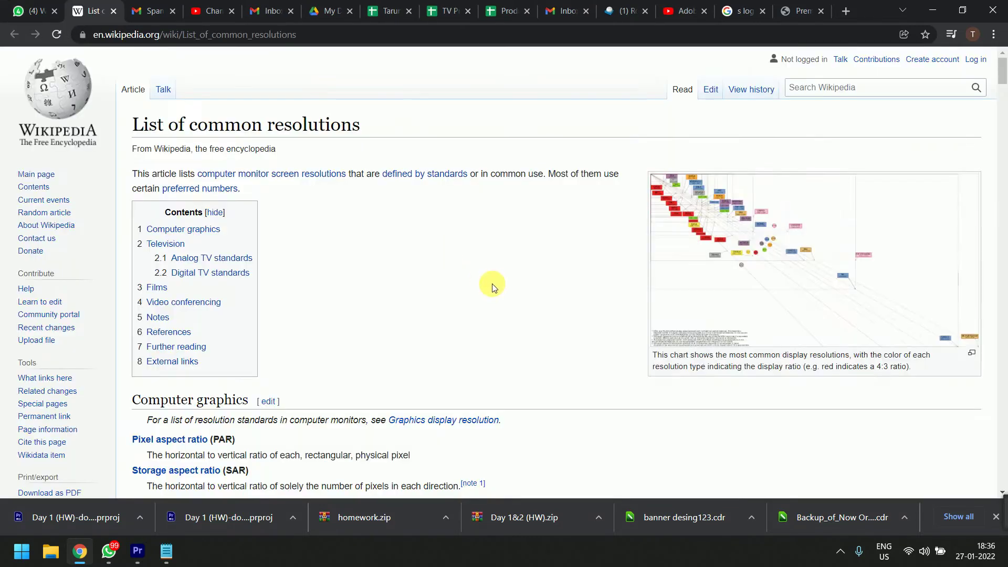
Examine the computer and handheld screens resolution table, highlighting the FHD row and the 16K dimensions.
{"action": "scroll", "coordinate": [493, 284], "scroll_direction": "down", "scroll_amount": 10}
{"action": "scroll", "coordinate": [531, 272], "scroll_direction": "up", "scroll_amount": 3}
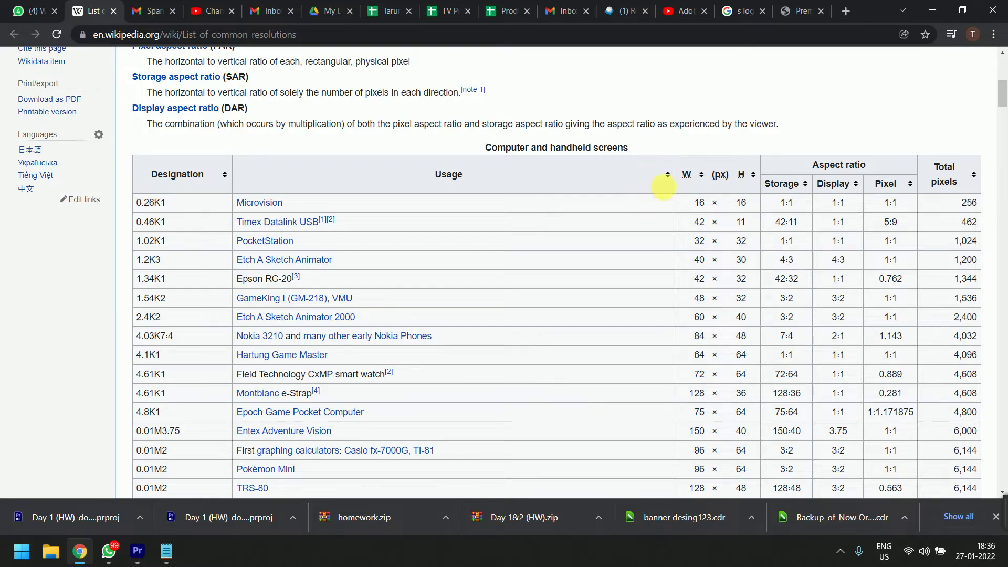
{"action": "mouse_move", "coordinate": [690, 204]}
{"action": "left_mouse_down"}
{"action": "mouse_move", "coordinate": [705, 199]}
{"action": "mouse_move", "coordinate": [704, 213]}
{"action": "left_mouse_up"}
{"action": "scroll", "coordinate": [712, 241], "scroll_direction": "down", "scroll_amount": 15}
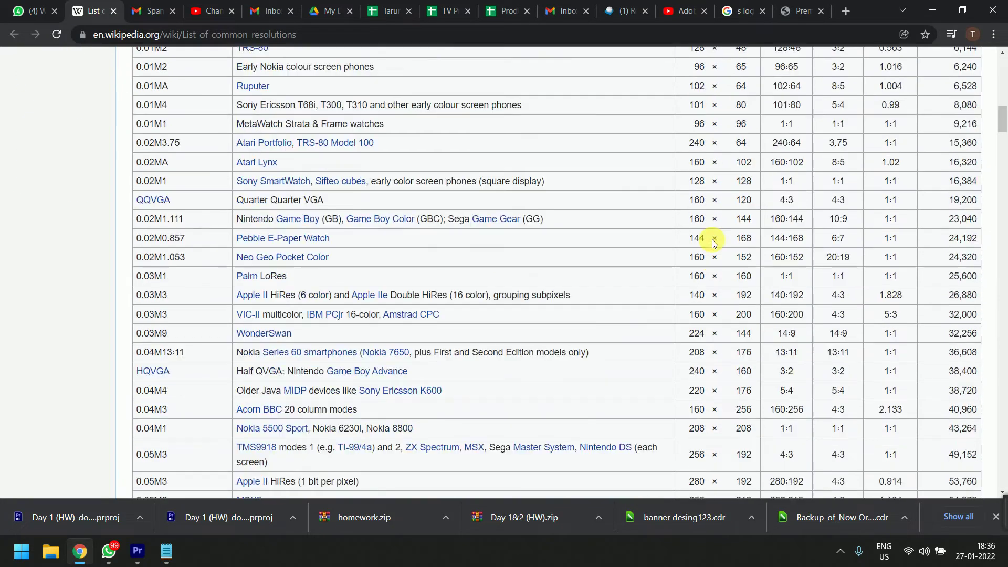
{"action": "scroll", "coordinate": [712, 240], "scroll_direction": "down", "scroll_amount": 20}
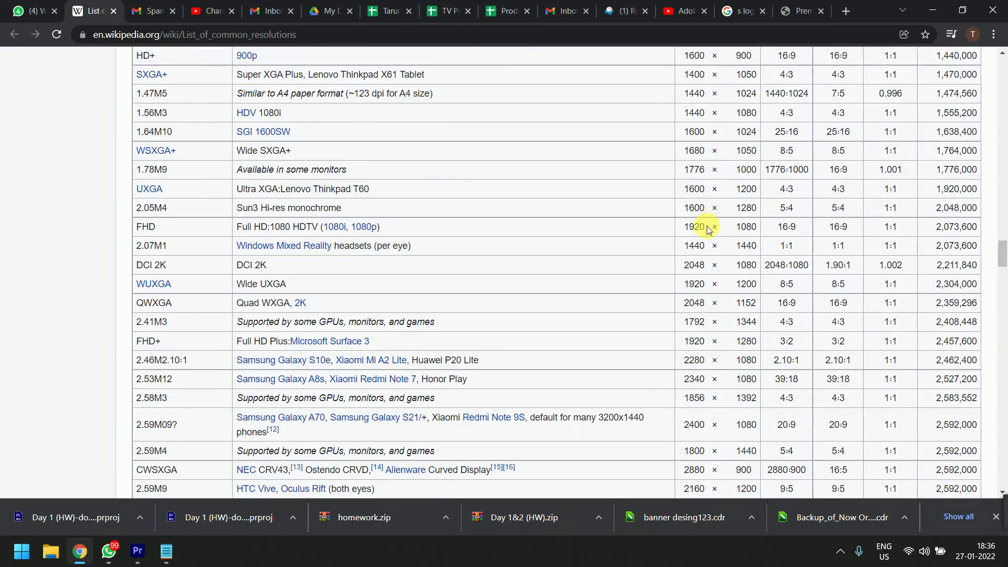
{"action": "left_click_drag", "start_coordinate": [135, 227], "coordinate": [989, 227]}
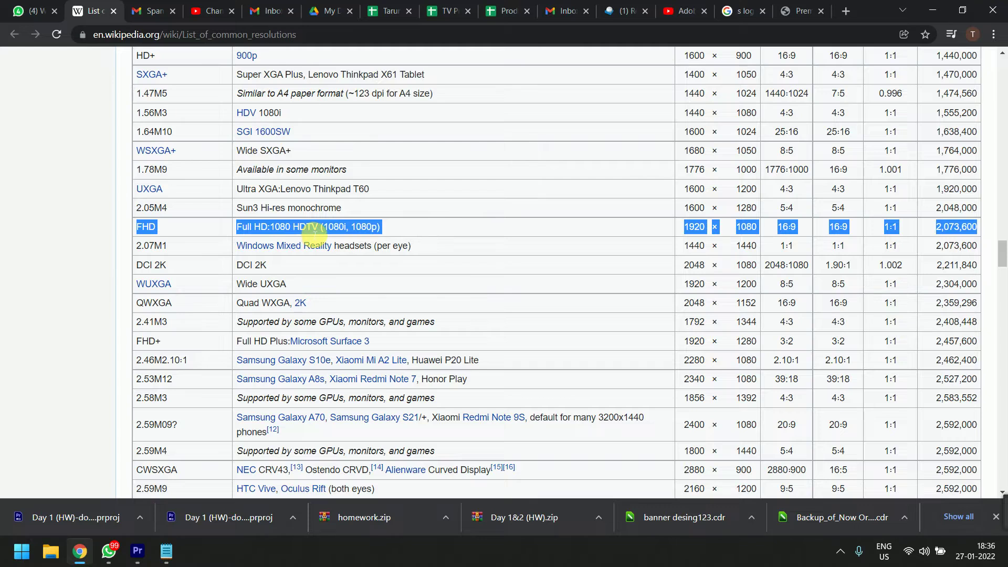
{"action": "mouse_move", "coordinate": [336, 233]}
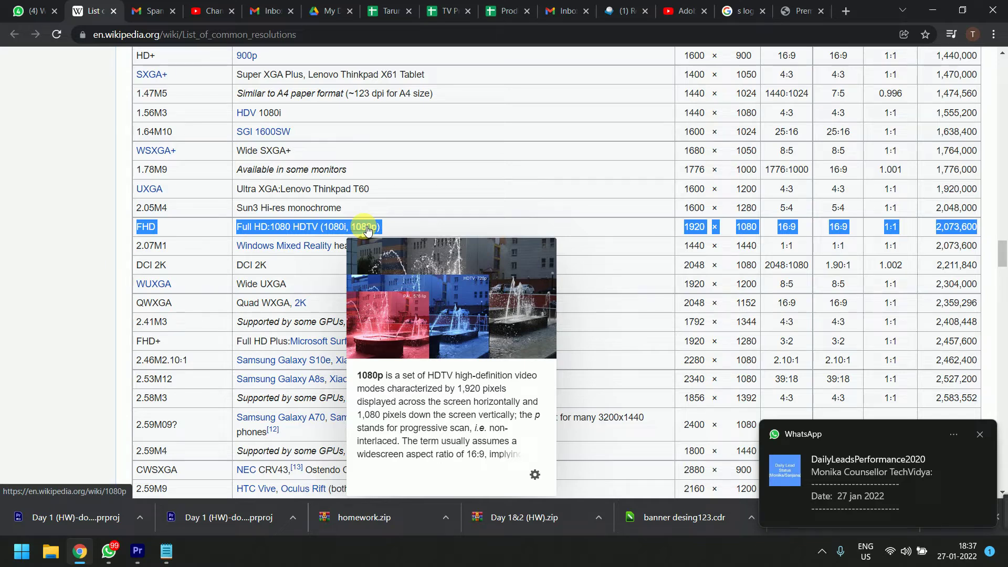
{"action": "left_click", "coordinate": [779, 227]}
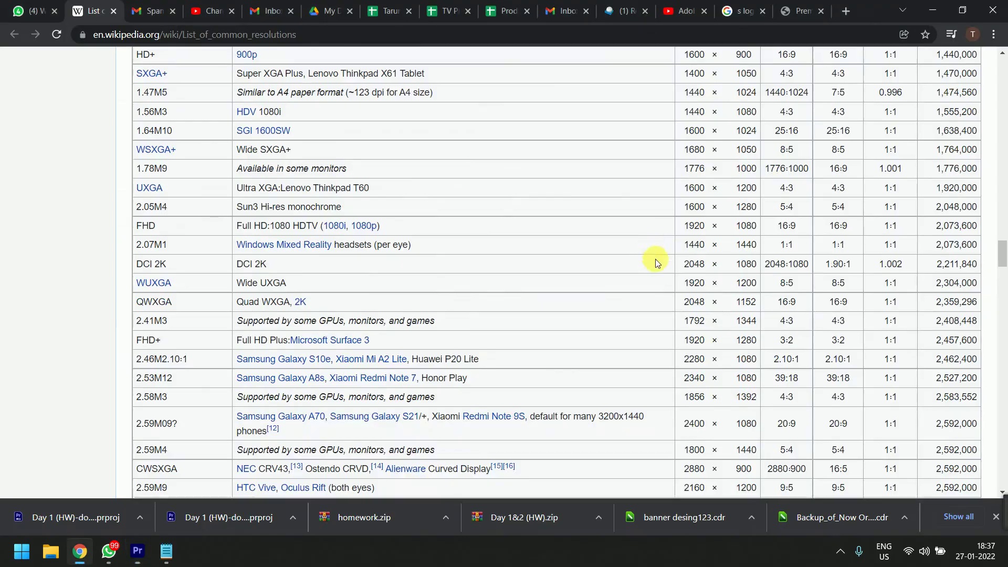
{"action": "scroll", "coordinate": [664, 245], "scroll_direction": "down", "scroll_amount": 15}
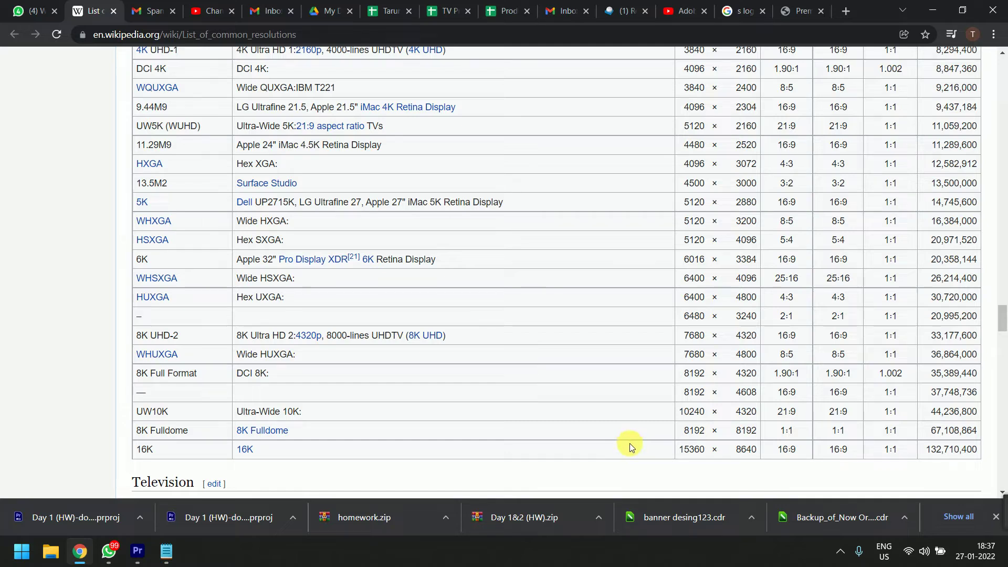
{"action": "left_click_drag", "start_coordinate": [680, 450], "coordinate": [749, 451]}
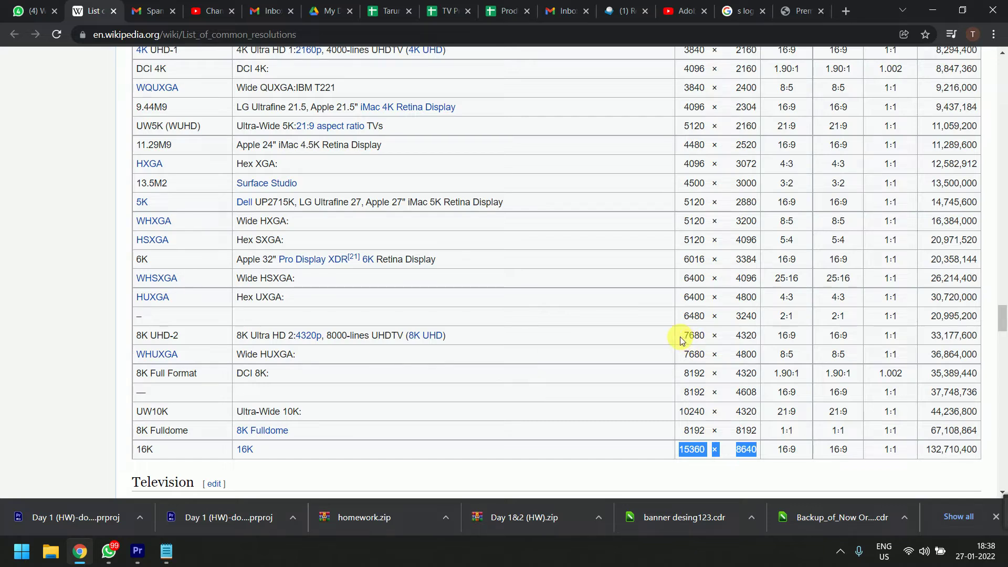
Return to the new sequence's settings in Premiere Pro.
{"action": "left_click", "coordinate": [788, 5]}
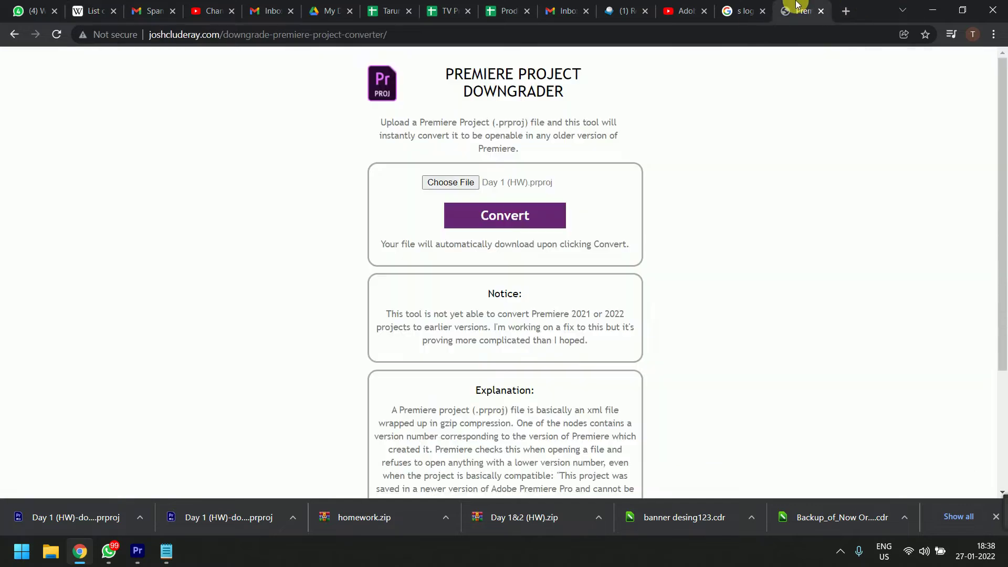
{"action": "key", "text": "alt+Tab"}
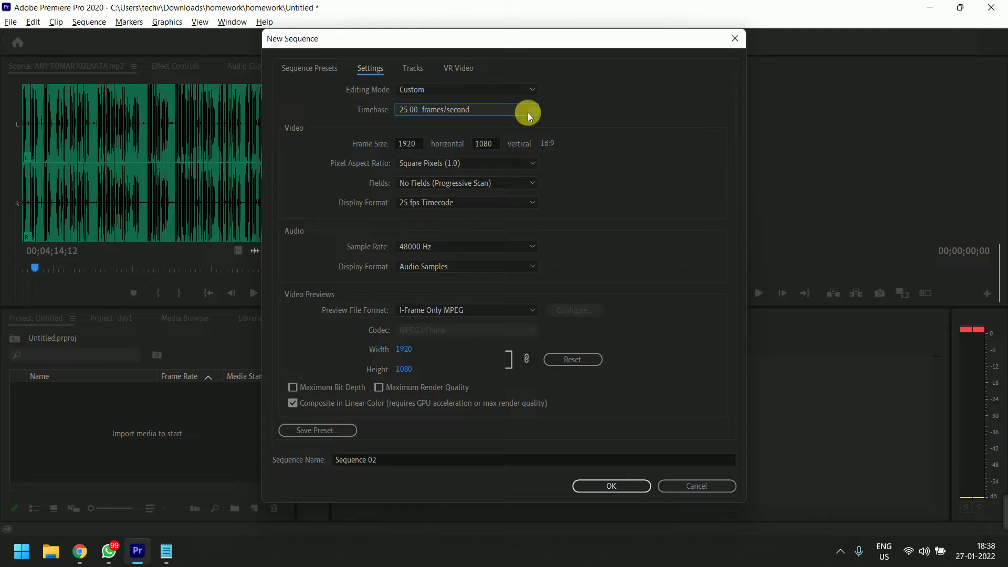
{"action": "mouse_move", "coordinate": [1000, 517]}
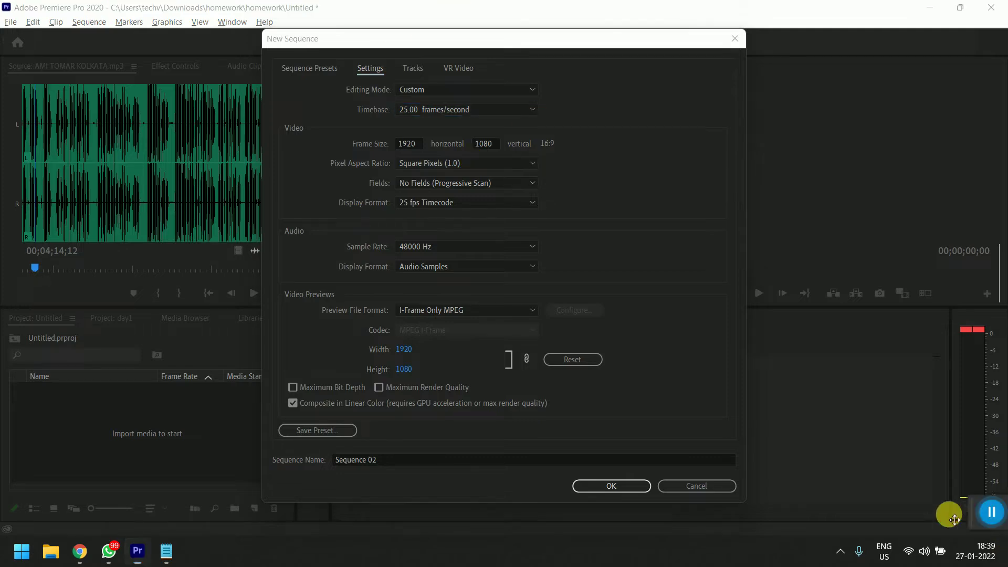
{"action": "left_click_drag", "start_coordinate": [924, 519], "coordinate": [997, 509]}
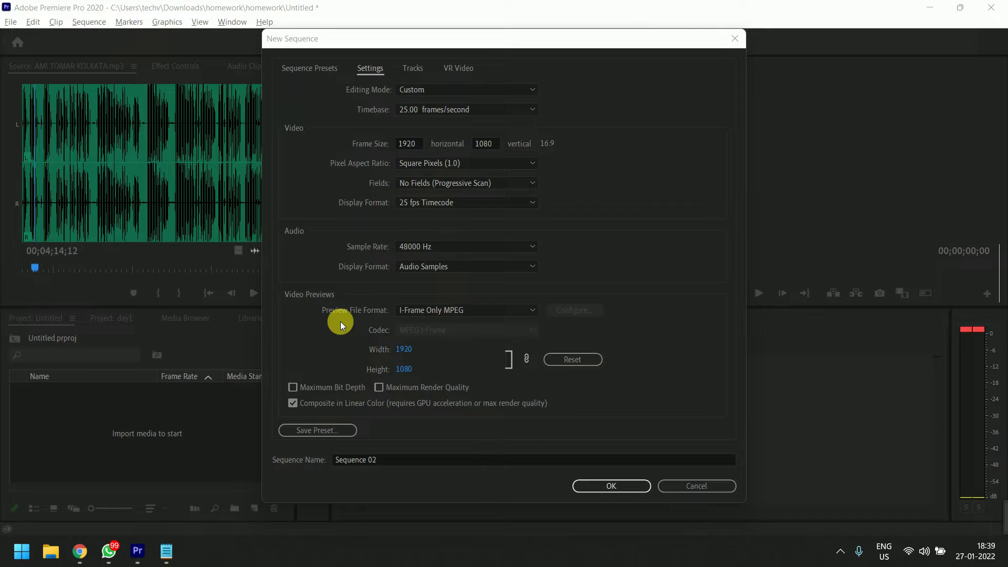
Open Paint, draw a rectangle of about 612 × 358 px on the canvas, and maximize the window.
{"action": "key", "text": "super"}
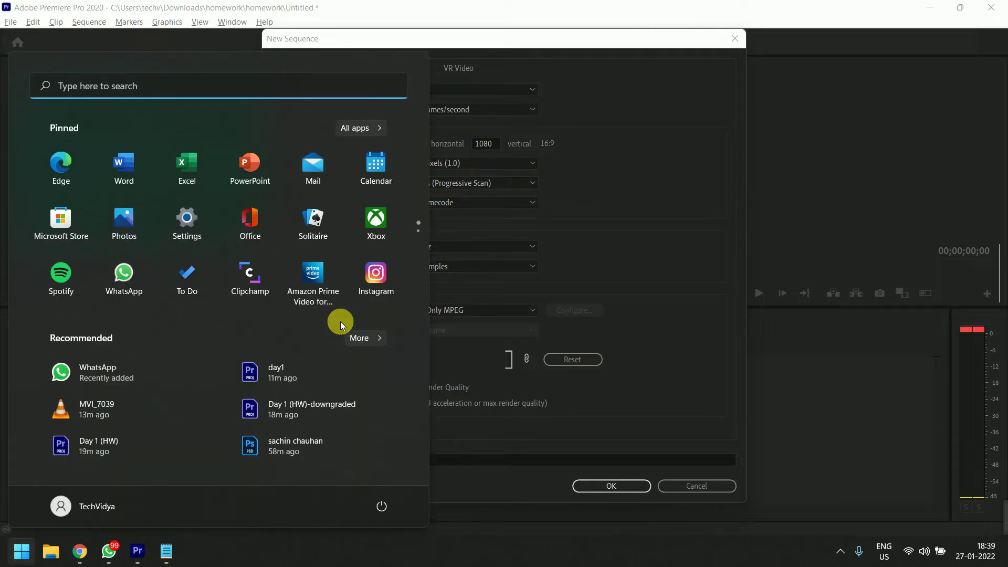
{"action": "type", "text": "paint"}
{"action": "key", "text": "Return"}
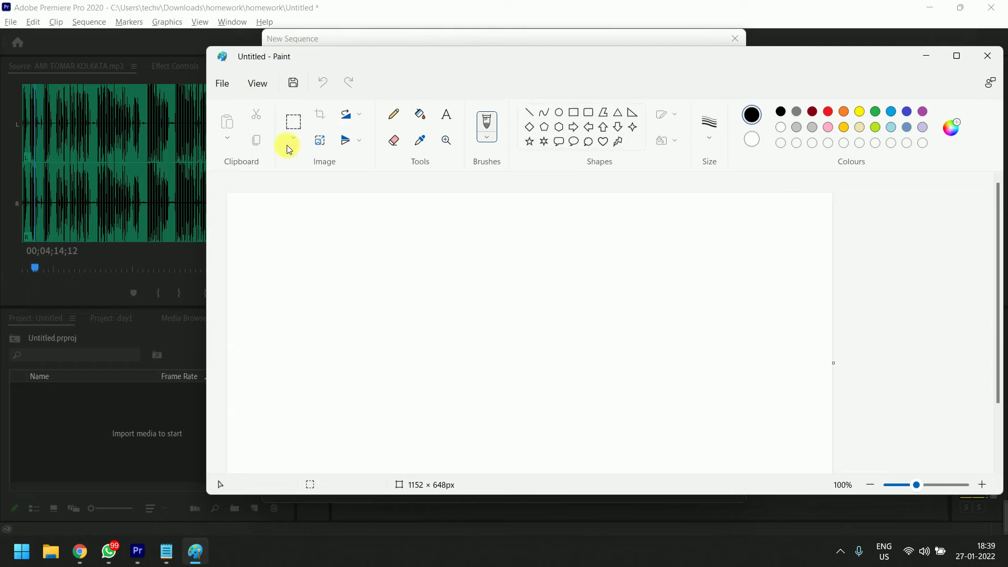
{"action": "left_click", "coordinate": [574, 112]}
{"action": "left_click_drag", "start_coordinate": [341, 254], "coordinate": [430, 325]}
{"action": "left_click_drag", "start_coordinate": [527, 409], "coordinate": [662, 441]}
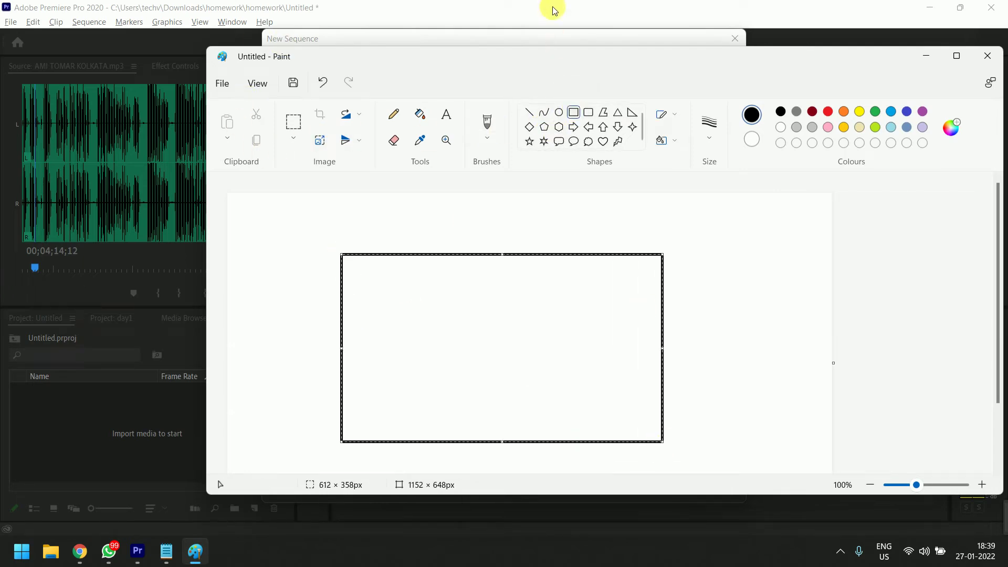
{"action": "double_click", "coordinate": [567, 52]}
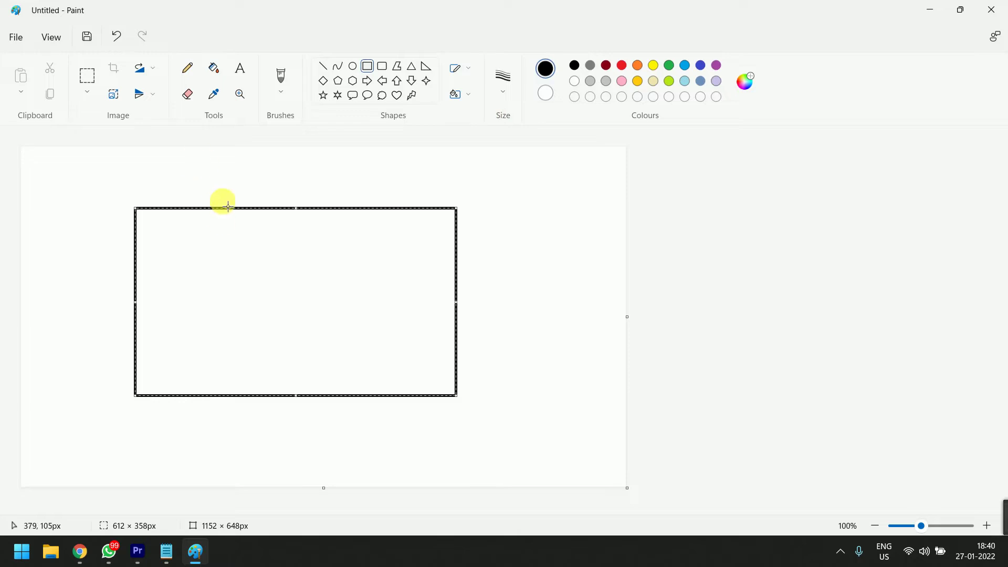
Label the rectangle with the text 1920 above its upper edge and 1080 beside its right edge.
{"action": "left_click", "coordinate": [238, 68]}
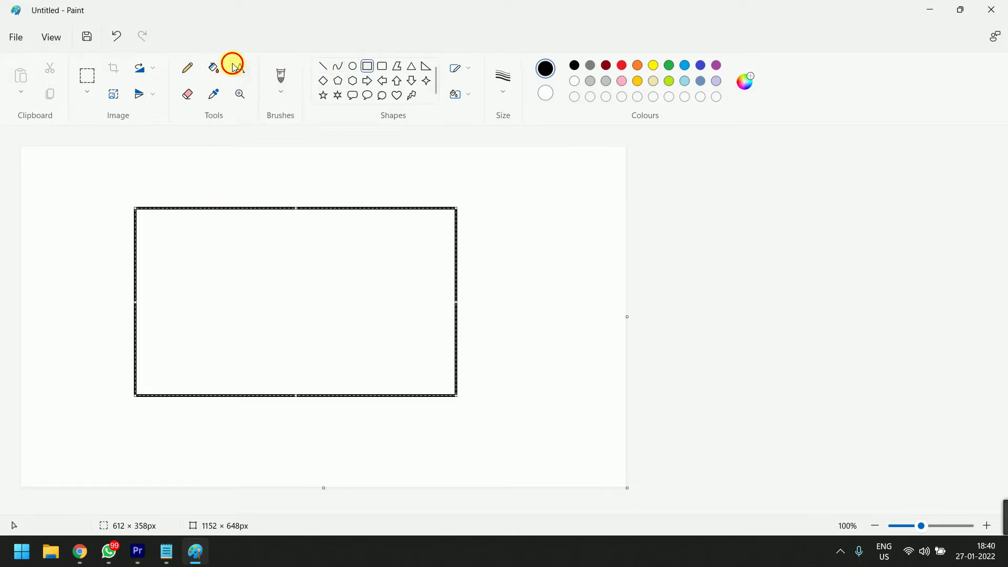
{"action": "left_click", "coordinate": [262, 183]}
{"action": "type", "text": "1920"}
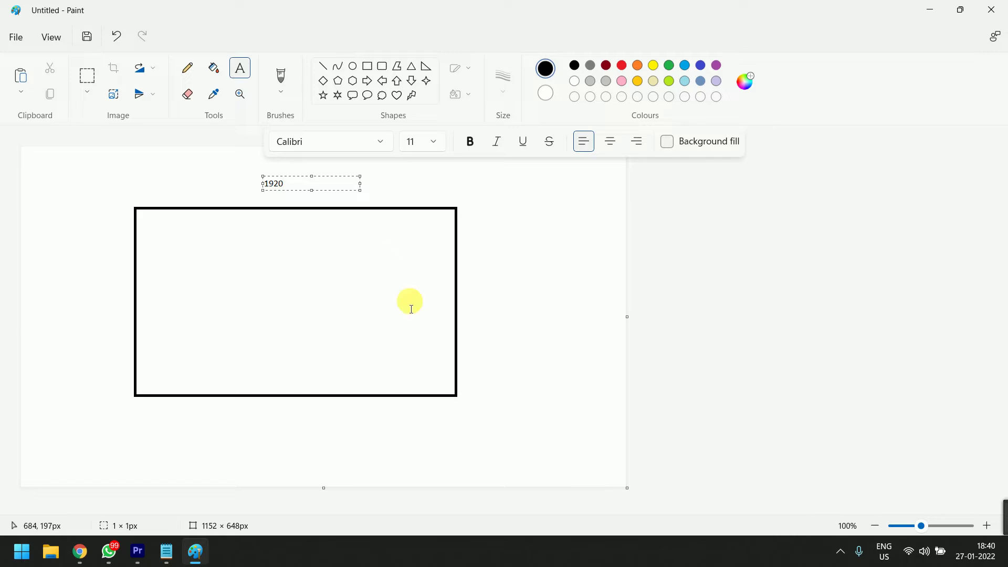
{"action": "left_click", "coordinate": [475, 325]}
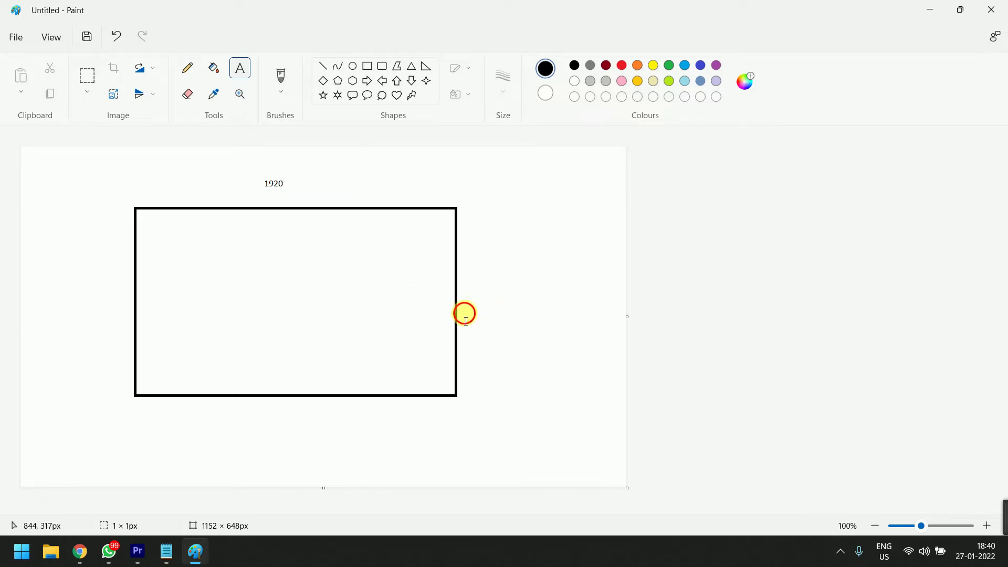
{"action": "left_click", "coordinate": [484, 309]}
{"action": "type", "text": "1080"}
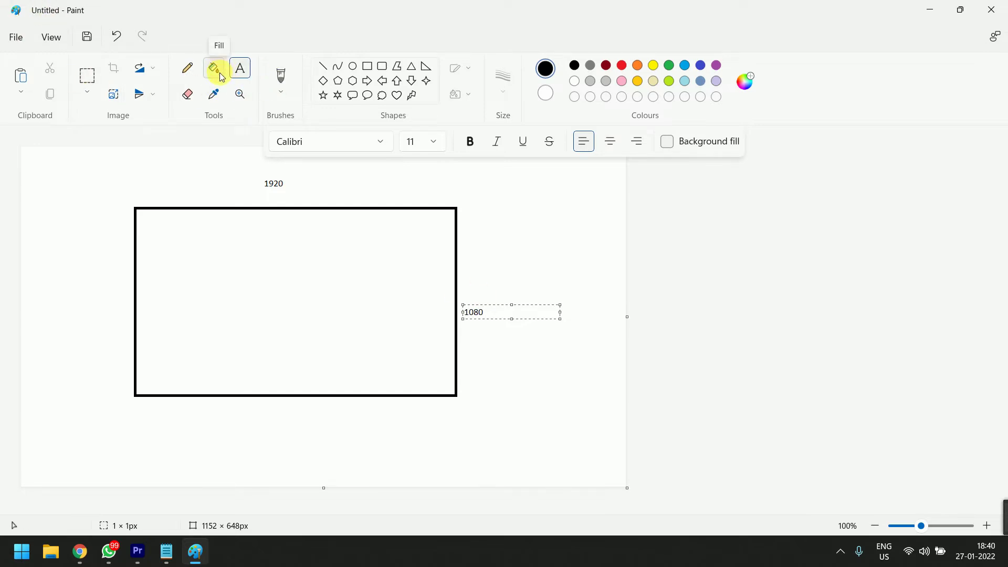
Handwrite a W beside the 1920 label and an H above the 1080 label with the Pencil, and dismiss the notification.
{"action": "left_click", "coordinate": [187, 68]}
{"action": "left_click_drag", "start_coordinate": [334, 182], "coordinate": [347, 169]}
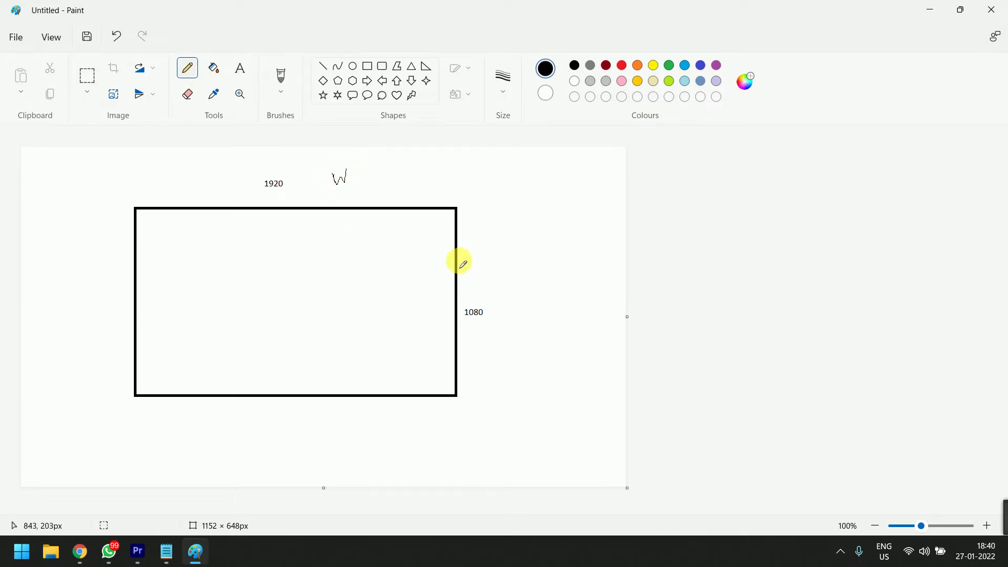
{"action": "mouse_move", "coordinate": [488, 282]}
{"action": "left_mouse_down"}
{"action": "mouse_move", "coordinate": [487, 300]}
{"action": "mouse_move", "coordinate": [498, 291]}
{"action": "left_mouse_up"}
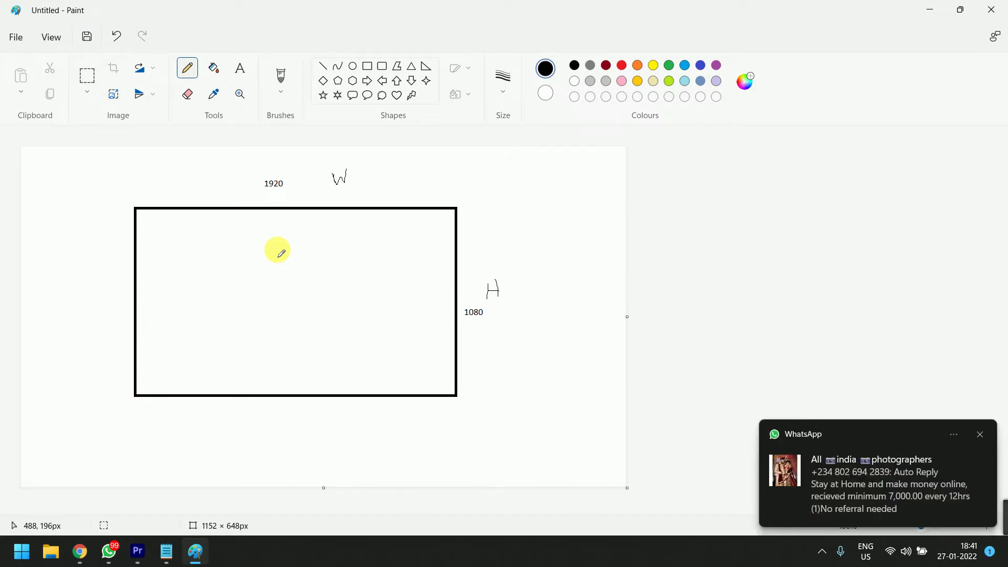
{"action": "left_click", "coordinate": [980, 434]}
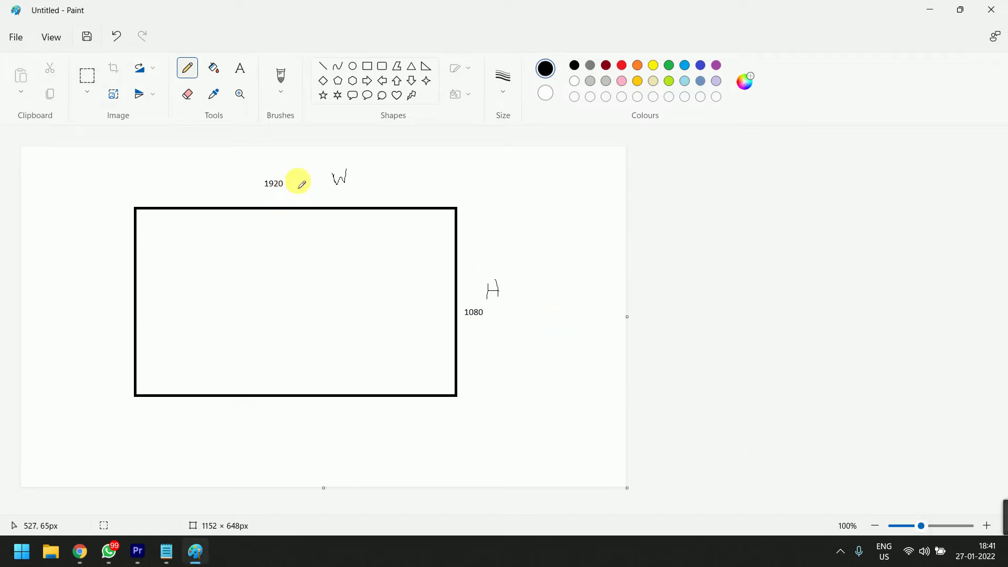
Draw five closely spaced vertical lines about 350 px tall inside the rectangle, starting next to its left edge.
{"action": "left_click", "coordinate": [322, 67]}
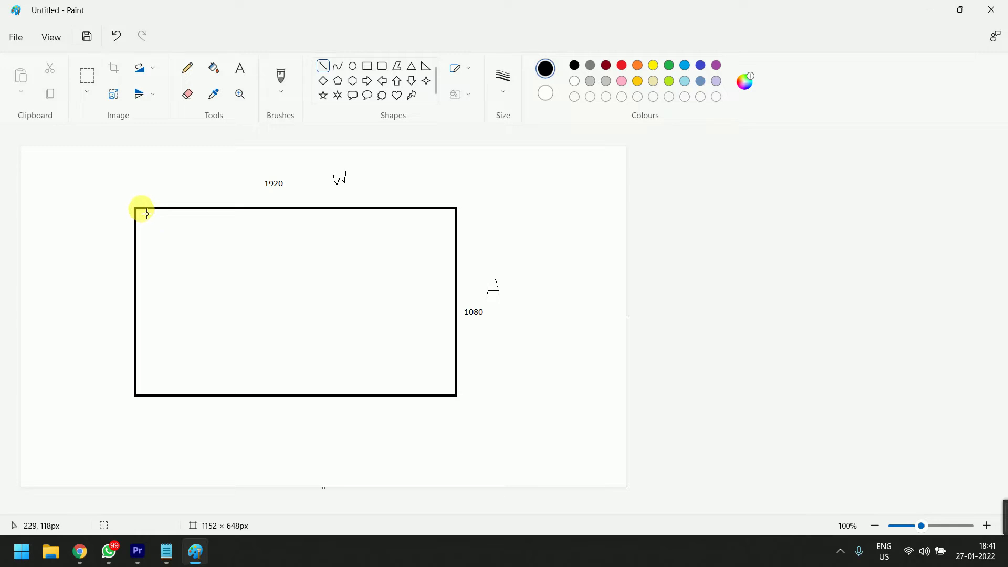
{"action": "left_click_drag", "start_coordinate": [141, 210], "coordinate": [141, 396]}
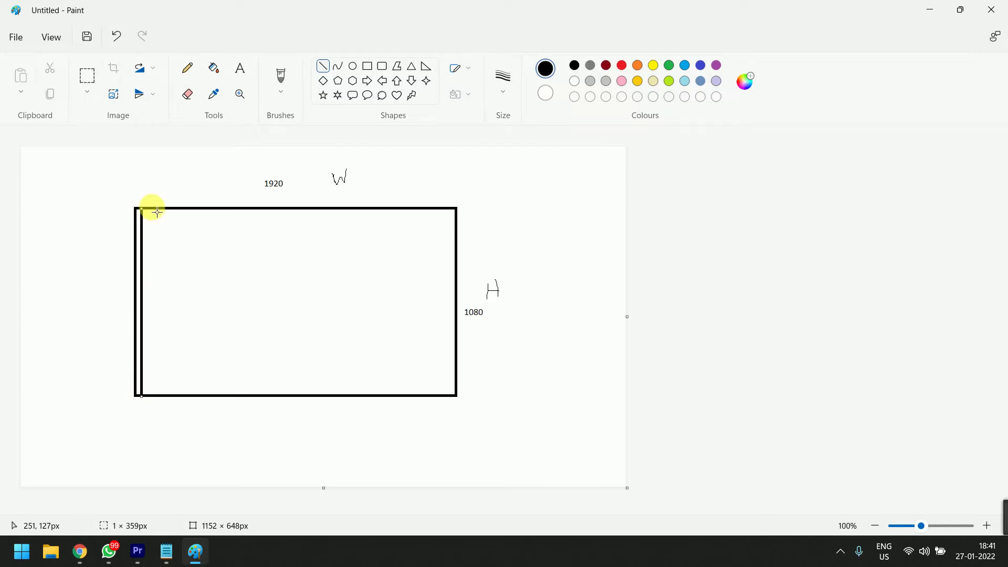
{"action": "left_click_drag", "start_coordinate": [152, 210], "coordinate": [151, 399]}
{"action": "mouse_move", "coordinate": [163, 209]}
{"action": "left_mouse_down"}
{"action": "mouse_move", "coordinate": [168, 394]}
{"action": "mouse_move", "coordinate": [173, 210]}
{"action": "mouse_move", "coordinate": [187, 394]}
{"action": "left_mouse_up"}
{"action": "mouse_move", "coordinate": [187, 206]}
{"action": "left_mouse_down"}
{"action": "mouse_move", "coordinate": [198, 417]}
{"action": "mouse_move", "coordinate": [193, 392]}
{"action": "left_mouse_up"}
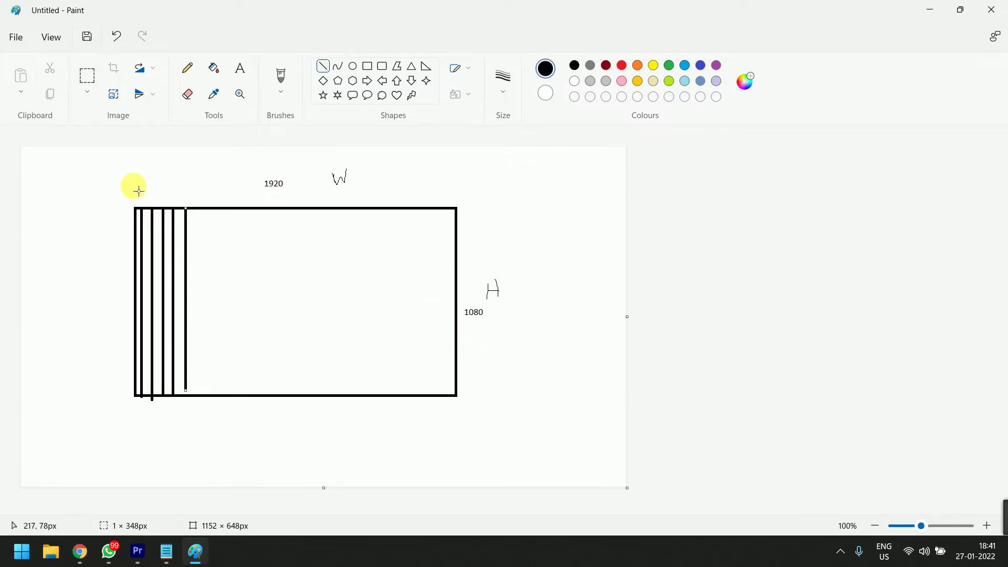
Draw four closely spaced horizontal lines about 620 px wide across the rectangle, just below its upper edge, to form a pixel grid.
{"action": "left_click_drag", "start_coordinate": [136, 215], "coordinate": [458, 215]}
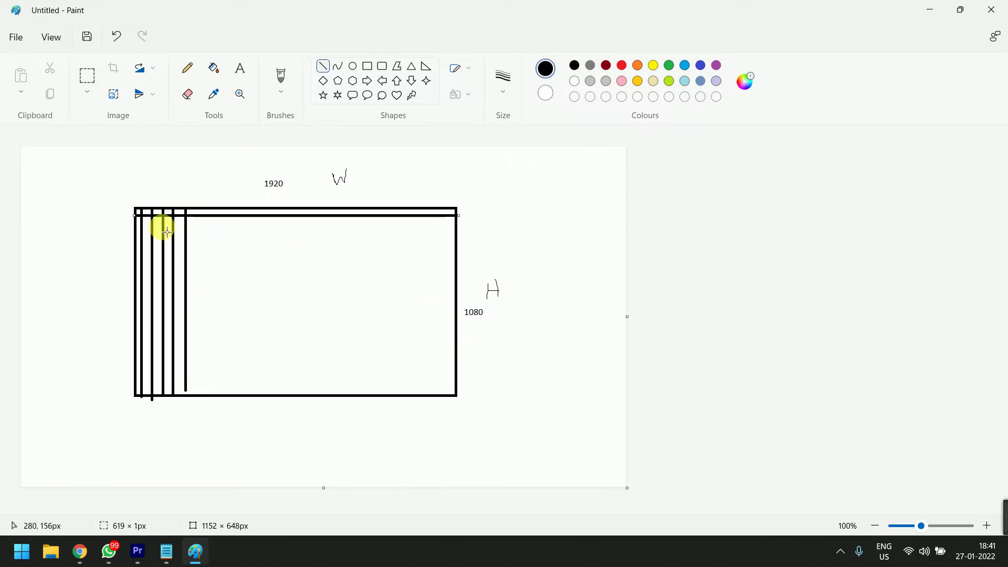
{"action": "left_click_drag", "start_coordinate": [135, 226], "coordinate": [467, 226]}
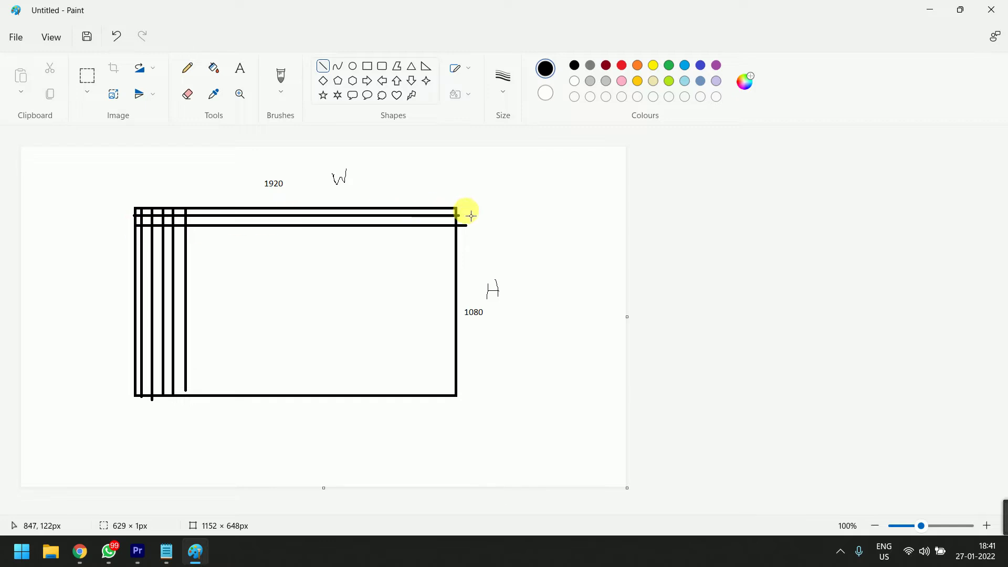
{"action": "mouse_move", "coordinate": [137, 236]}
{"action": "left_mouse_down"}
{"action": "mouse_move", "coordinate": [551, 241]}
{"action": "mouse_move", "coordinate": [461, 237]}
{"action": "left_mouse_up"}
{"action": "left_click_drag", "start_coordinate": [132, 250], "coordinate": [456, 250]}
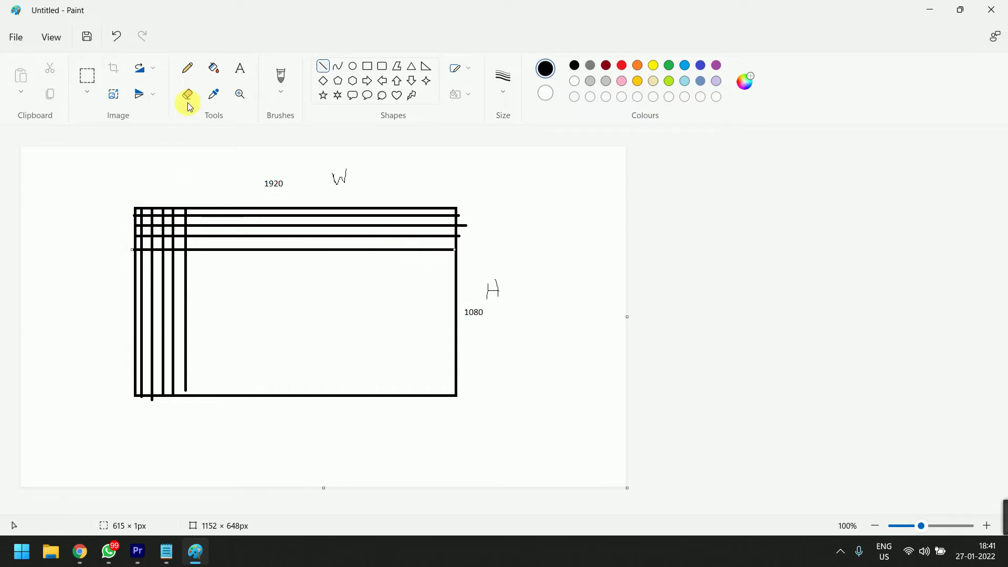
Annotate a grid cell with a handwritten Pix and leader line, and the rectangle's right side with a second leader and handwritten note.
{"action": "left_click", "coordinate": [187, 68]}
{"action": "mouse_move", "coordinate": [157, 213]}
{"action": "left_mouse_down"}
{"action": "mouse_move", "coordinate": [167, 148]}
{"action": "mouse_move", "coordinate": [189, 169]}
{"action": "left_mouse_up"}
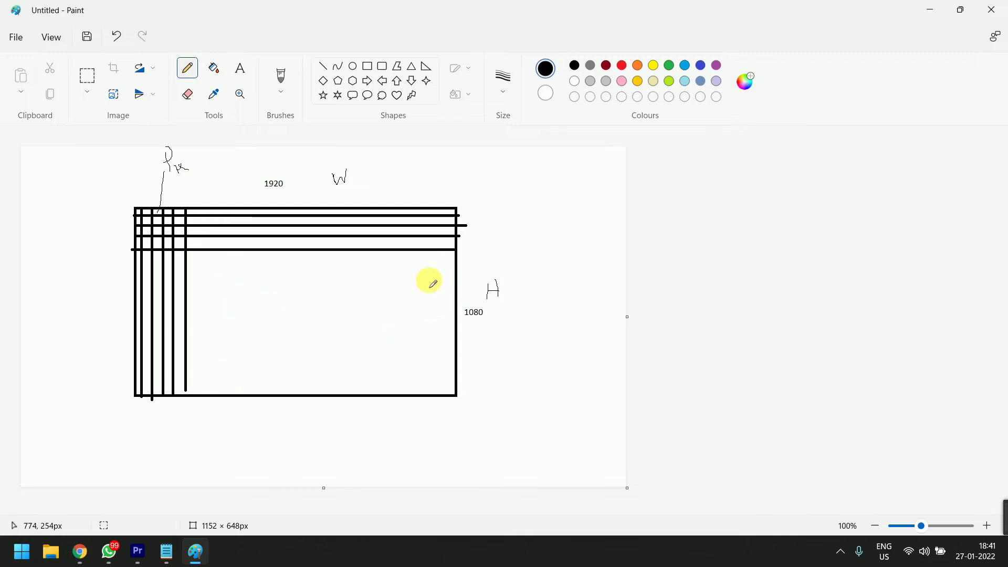
{"action": "left_click_drag", "start_coordinate": [428, 280], "coordinate": [494, 256]}
{"action": "mouse_move", "coordinate": [511, 219]}
{"action": "left_mouse_down"}
{"action": "mouse_move", "coordinate": [508, 203]}
{"action": "mouse_move", "coordinate": [535, 221]}
{"action": "left_mouse_up"}
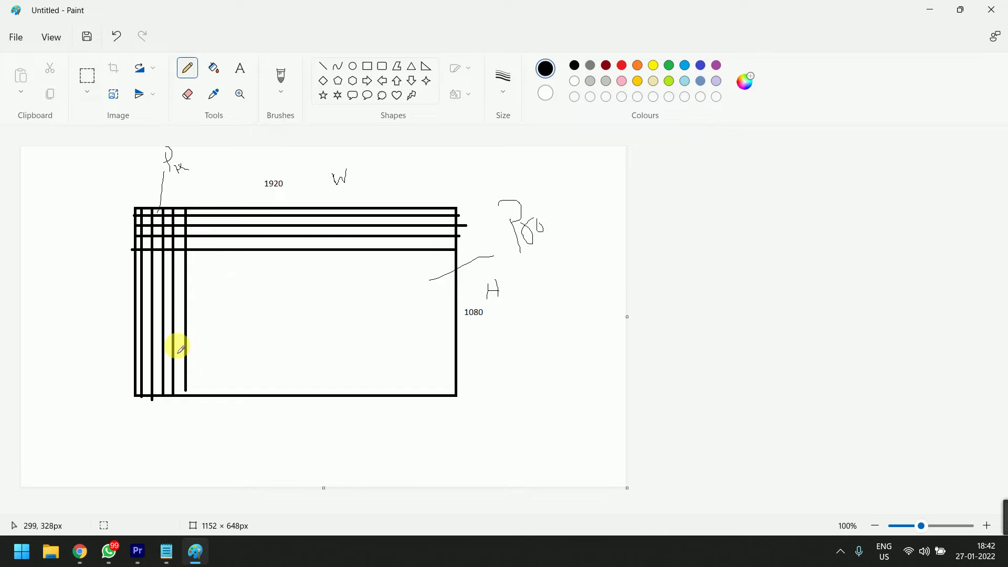
Open Calculator and multiply 1920 by 1080.
{"action": "key", "text": "super"}
{"action": "type", "text": "calculator"}
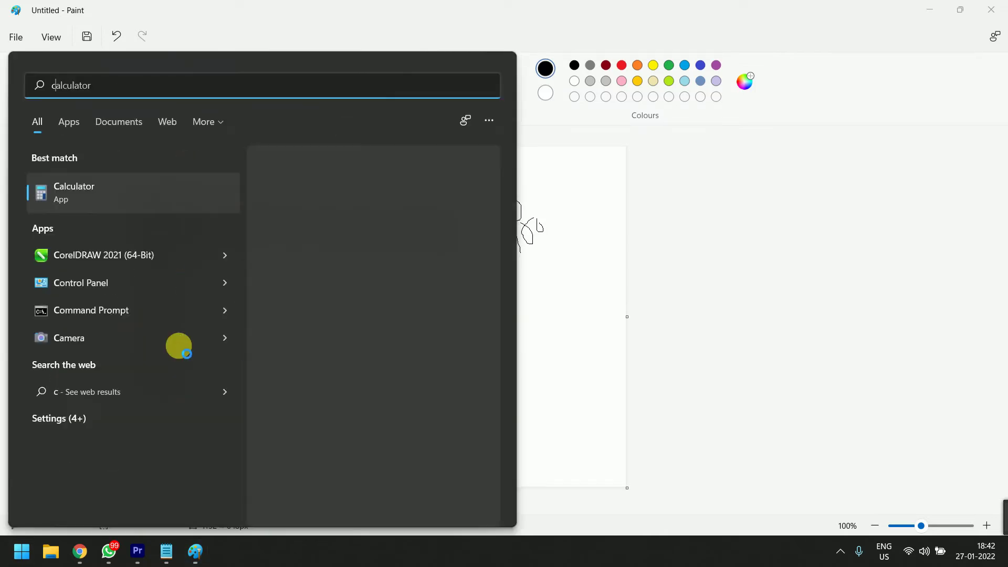
{"action": "key", "text": "Return"}
{"action": "type", "text": "192"}
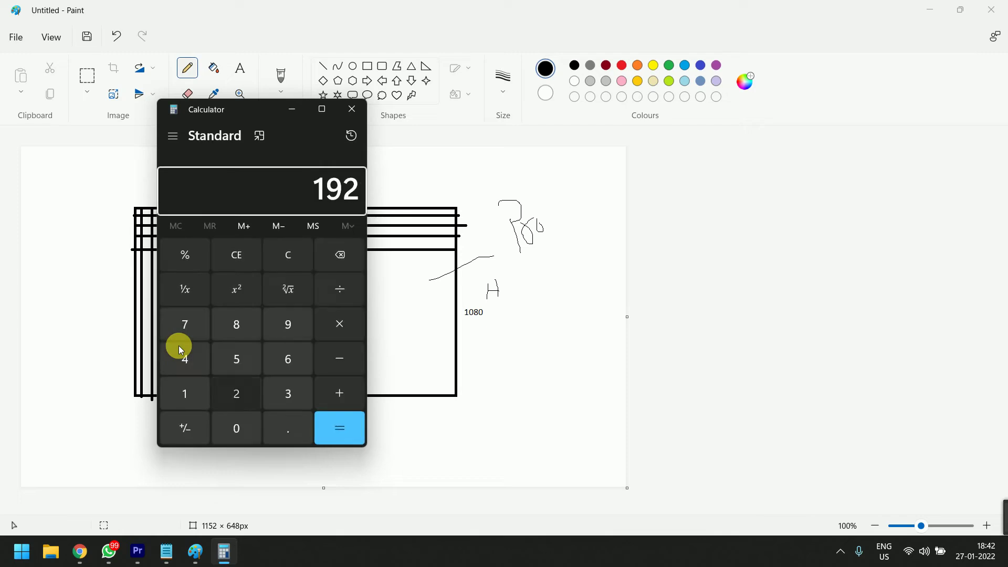
{"action": "type", "text": "0*1080"}
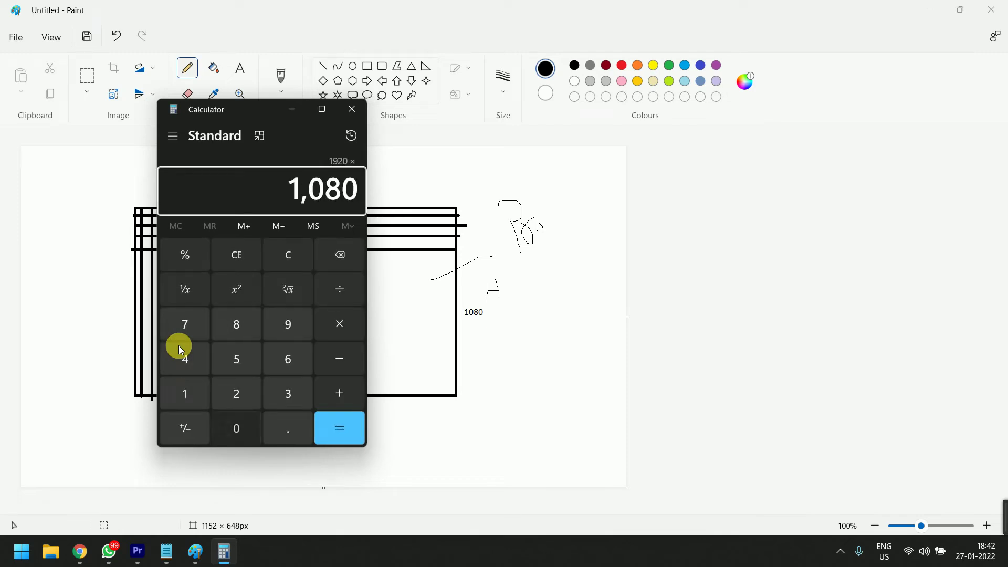
{"action": "key", "text": "Return"}
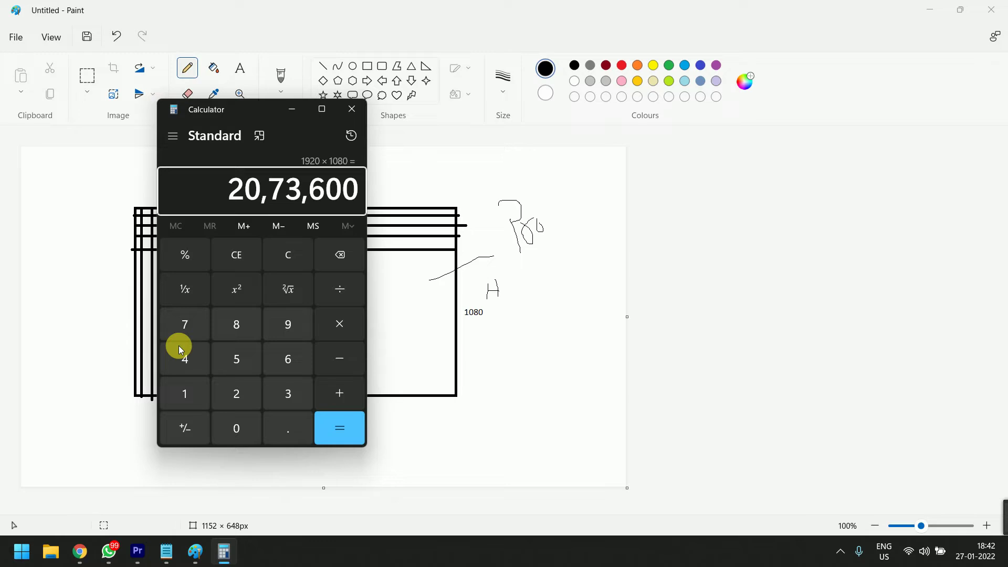
Switch to Wikipedia's list of common resolutions in Chrome and highlight the FHD row's dimensions and total pixel count.
{"action": "left_click", "coordinate": [926, 13]}
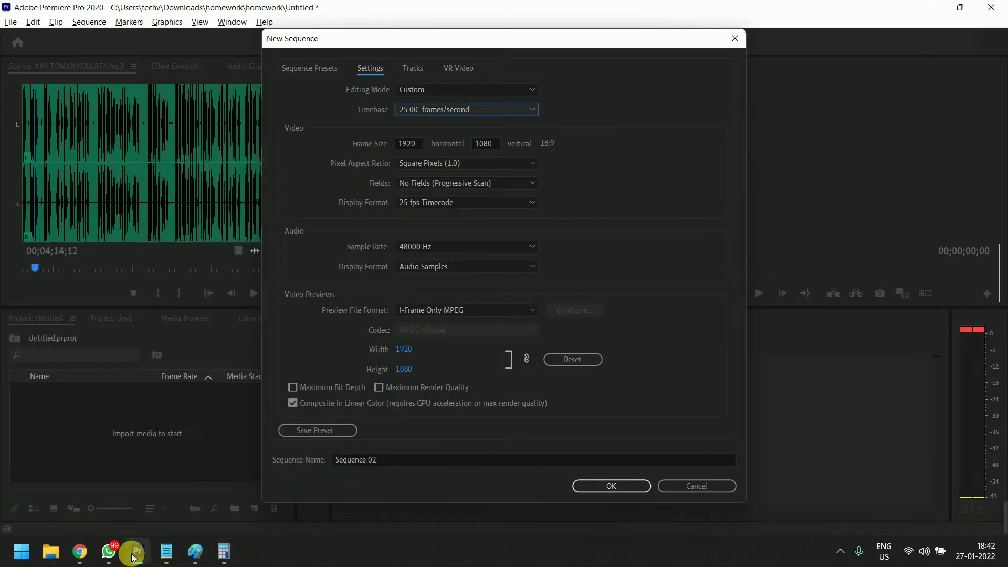
{"action": "left_click", "coordinate": [79, 552]}
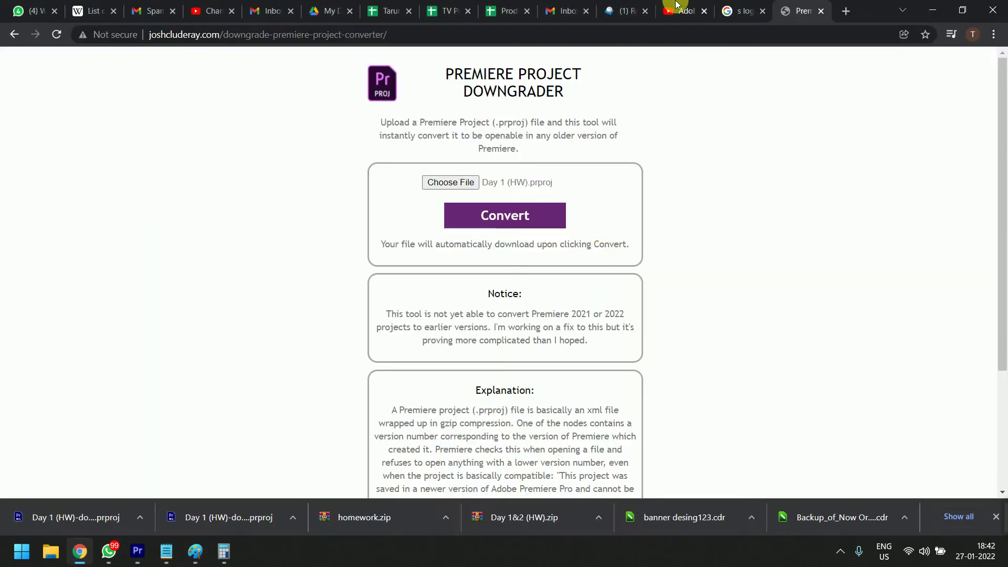
{"action": "left_click", "coordinate": [740, 10]}
{"action": "left_click", "coordinate": [92, 11]}
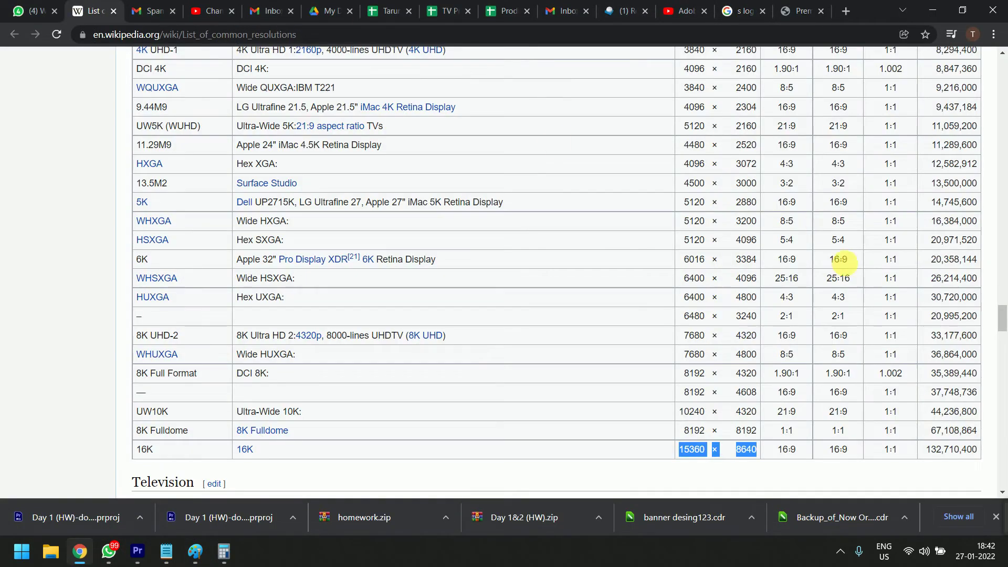
{"action": "scroll", "coordinate": [600, 279], "scroll_direction": "up", "scroll_amount": 5}
{"action": "scroll", "coordinate": [601, 279], "scroll_direction": "up", "scroll_amount": 20}
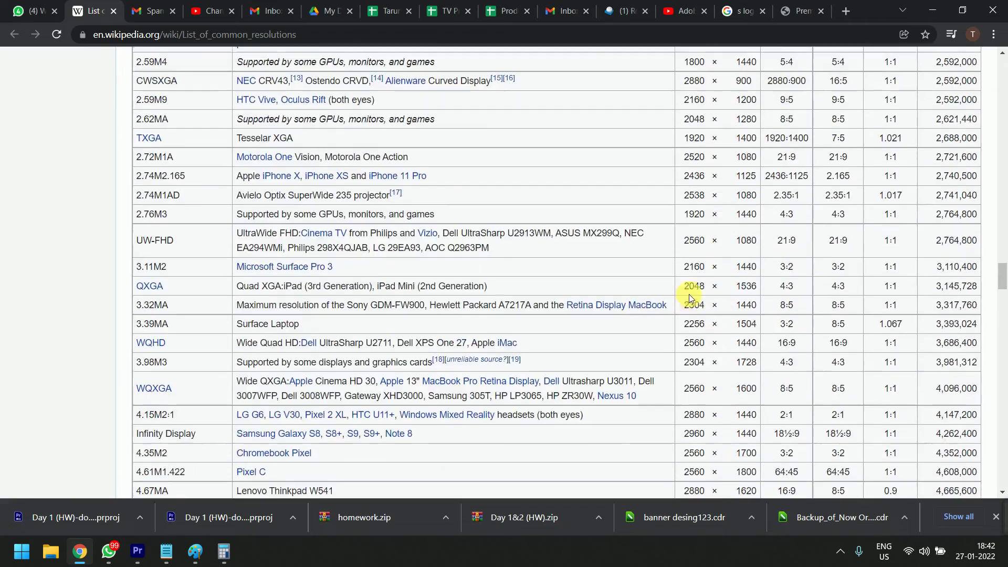
{"action": "scroll", "coordinate": [718, 173], "scroll_direction": "up", "scroll_amount": 3}
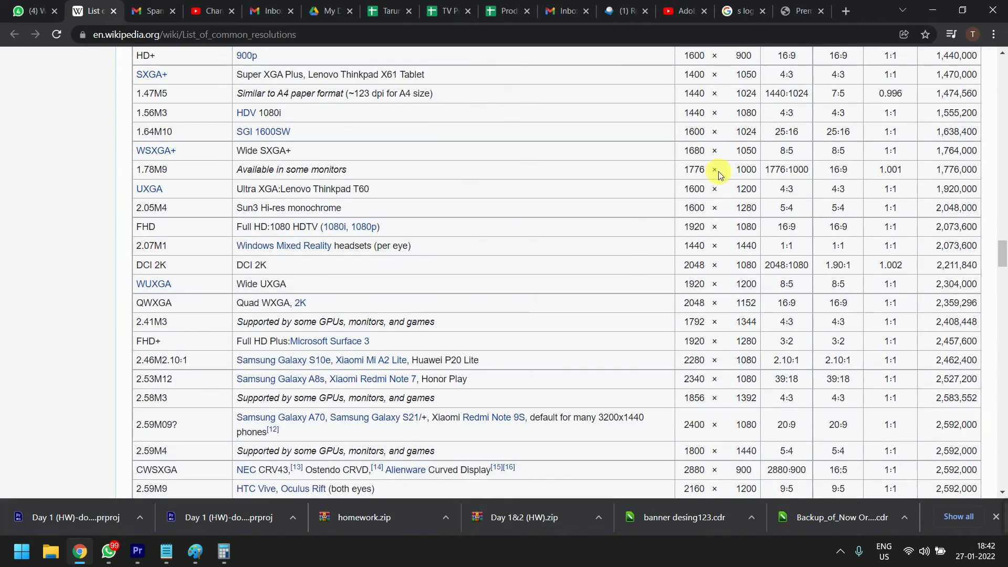
{"action": "scroll", "coordinate": [711, 197], "scroll_direction": "up", "scroll_amount": 1}
{"action": "left_click_drag", "start_coordinate": [683, 293], "coordinate": [793, 292]}
{"action": "left_click_drag", "start_coordinate": [937, 292], "coordinate": [982, 297]}
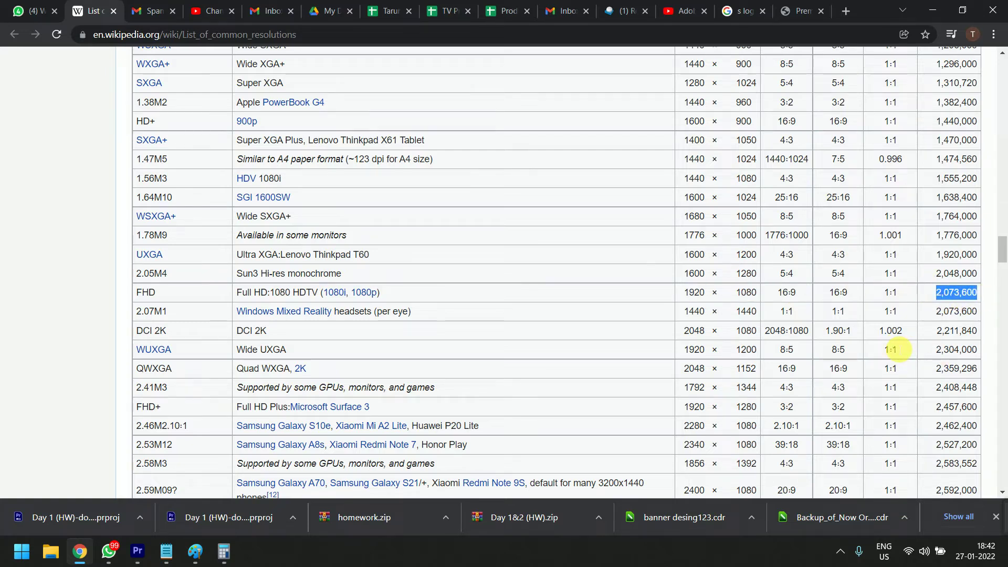
Return to the Paint drawing and circle the 1920 and 1080 labels by hand with the Pencil.
{"action": "left_click", "coordinate": [930, 6]}
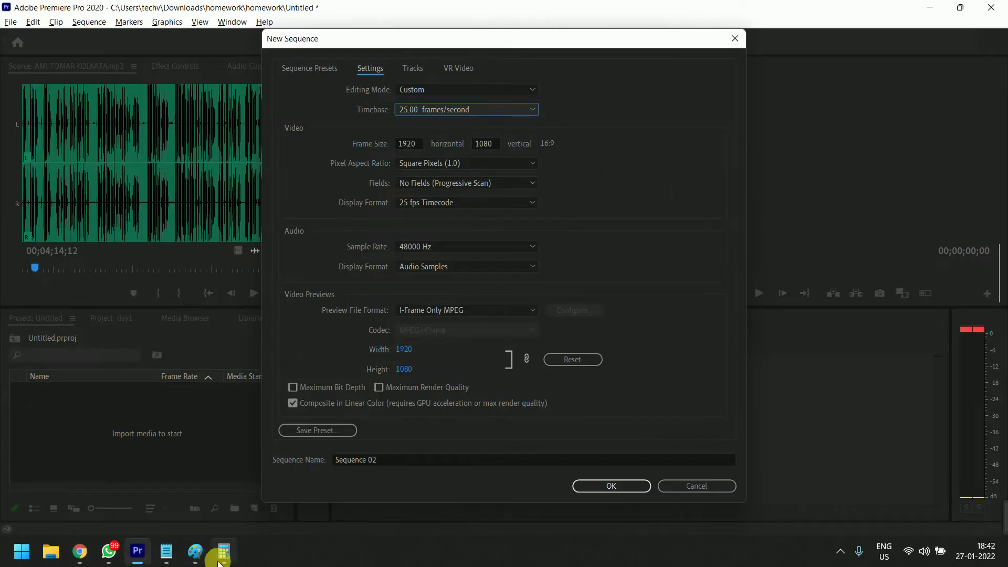
{"action": "left_click", "coordinate": [199, 551]}
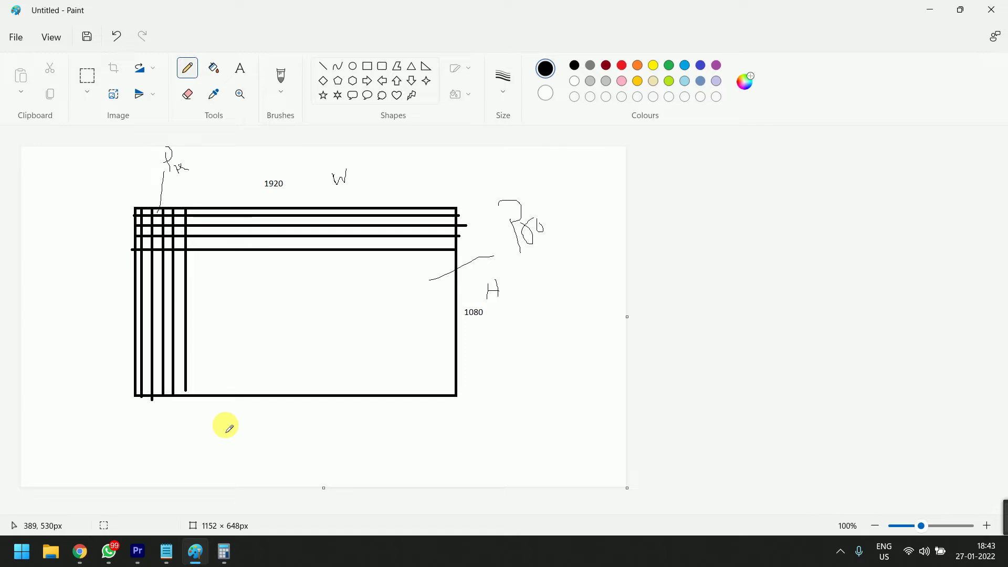
{"action": "left_click", "coordinate": [1004, 518]}
{"action": "left_click_drag", "start_coordinate": [828, 519], "coordinate": [1004, 481]}
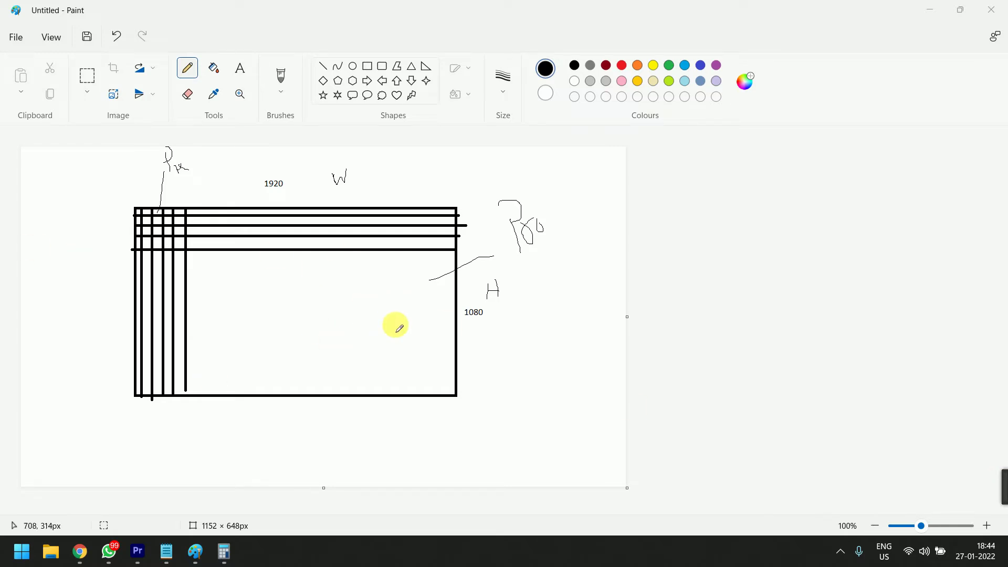
{"action": "mouse_move", "coordinate": [286, 176]}
{"action": "left_mouse_down"}
{"action": "mouse_move", "coordinate": [255, 184]}
{"action": "mouse_move", "coordinate": [279, 153]}
{"action": "left_mouse_up"}
{"action": "left_click_drag", "start_coordinate": [488, 299], "coordinate": [479, 294]}
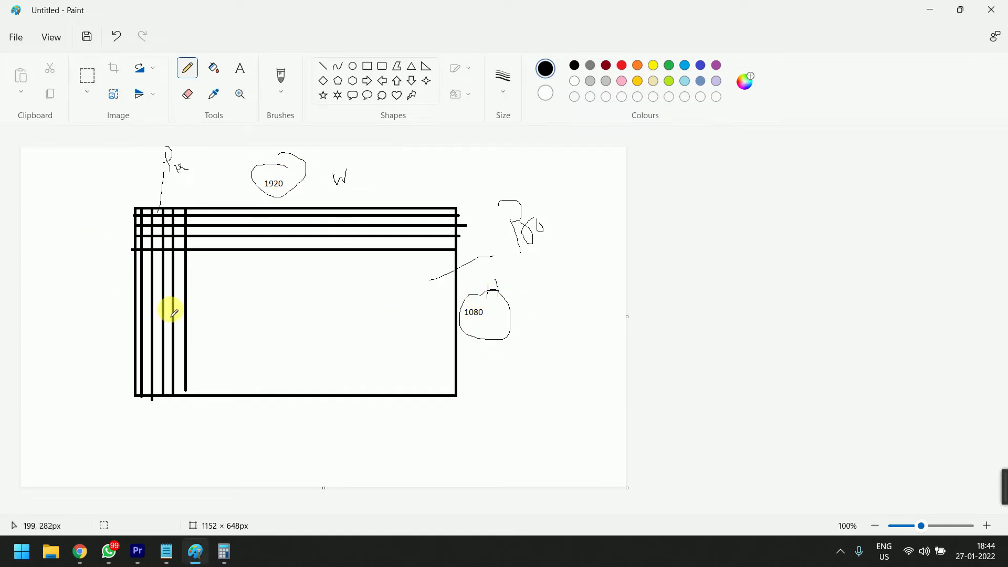
Switch back to Premiere Pro and review the frame size in the new sequence's settings.
{"action": "left_click", "coordinate": [933, 11]}
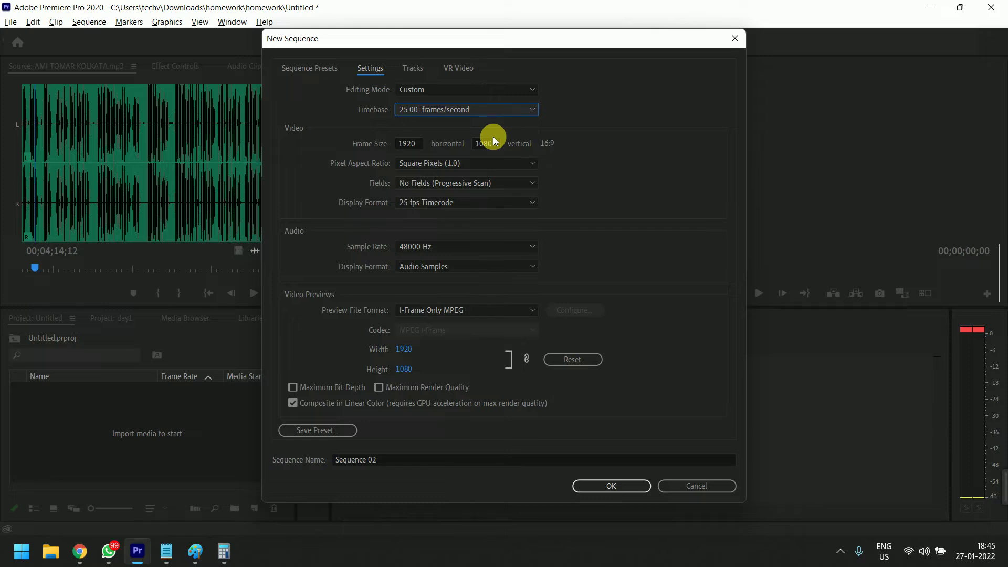
{"action": "mouse_move", "coordinate": [1000, 486]}
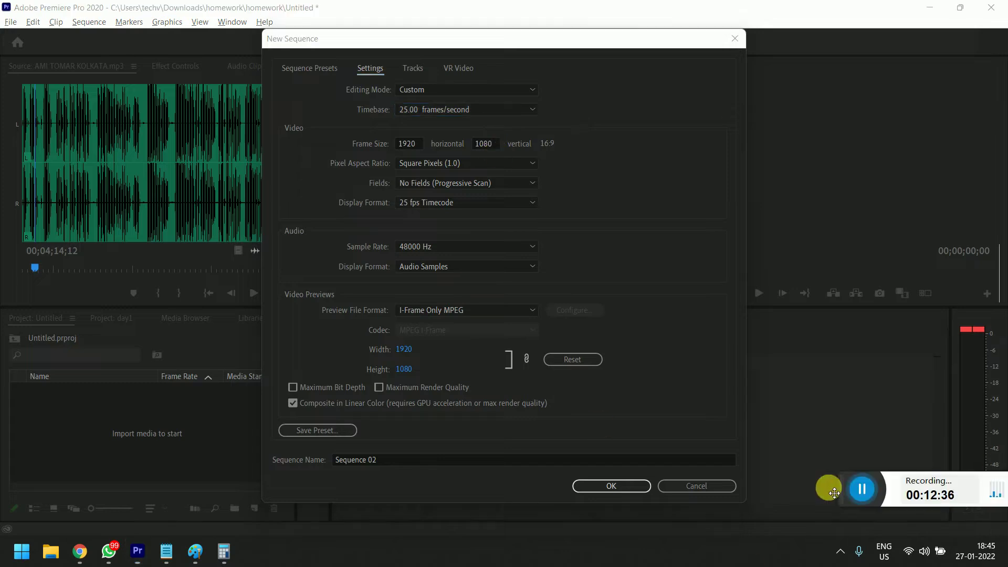
{"action": "mouse_move", "coordinate": [843, 491]}
{"action": "left_mouse_down"}
{"action": "mouse_move", "coordinate": [371, 479]}
{"action": "mouse_move", "coordinate": [864, 471]}
{"action": "mouse_move", "coordinate": [1004, 491]}
{"action": "left_mouse_up"}
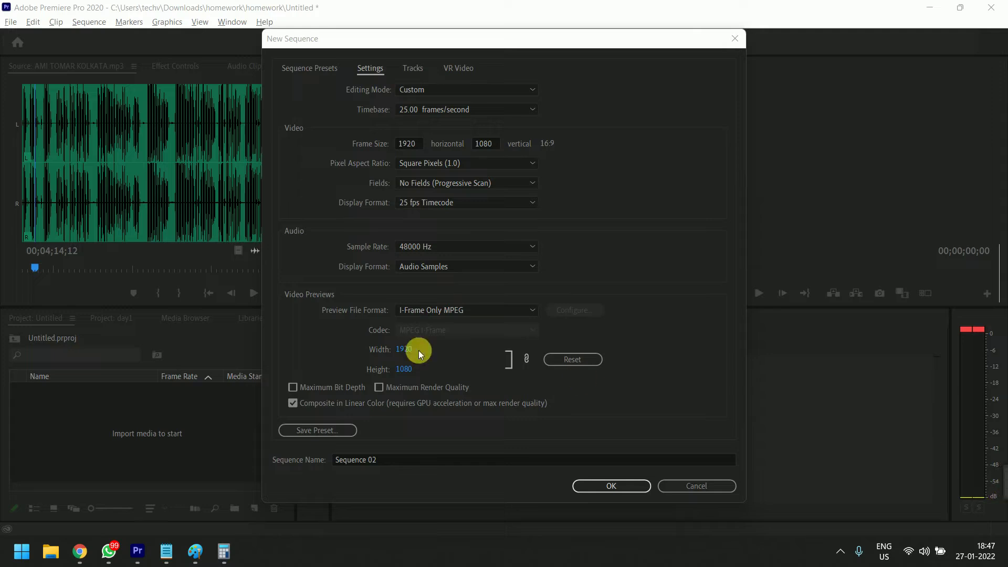
Switch to the Notepad notes and add the lines 2k and 4K, separated by blank lines from the broadcasting standards.
{"action": "left_click", "coordinate": [200, 549]}
{"action": "key", "text": "alt+Tab"}
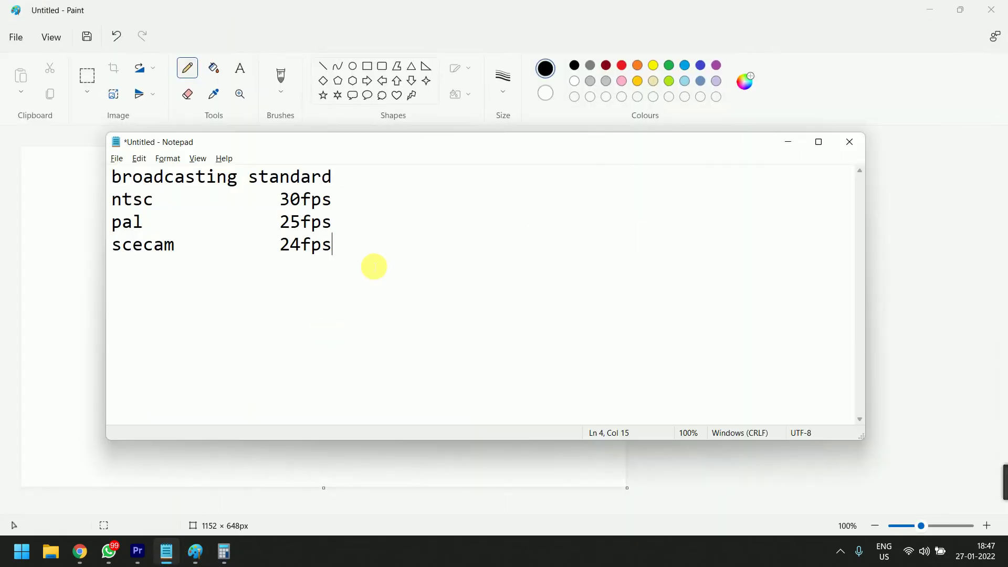
{"action": "key", "text": "Return"}
{"action": "key", "text": "Return"}
{"action": "key", "text": "Return"}
{"action": "type", "text": "2k"}
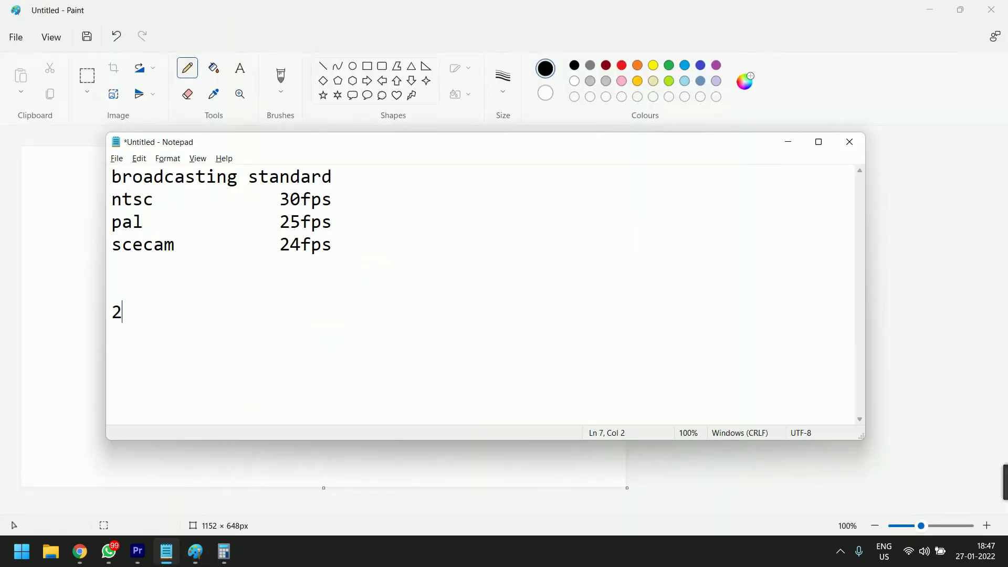
{"action": "key", "text": "Return"}
{"action": "type", "text": "4K"}
{"action": "key", "text": "Return"}
Write 2000 beside the 2k entry.
{"action": "key", "text": "Up"}
{"action": "key", "text": "Up"}
{"action": "key", "text": "Right"}
{"action": "key", "text": "Right"}
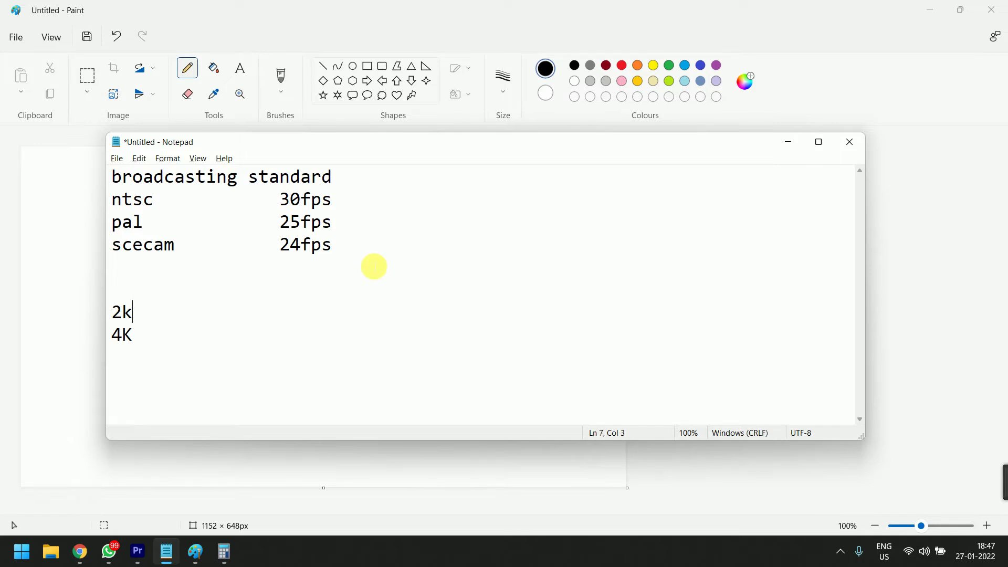
{"action": "type", "text": "2000"}
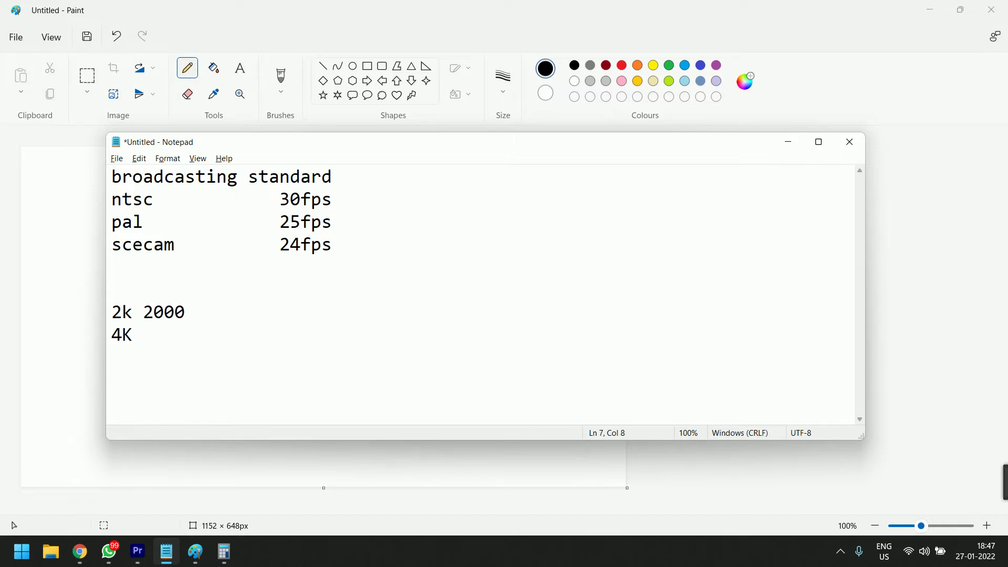
Insert the lines hd and full above the 2k 2000 entry in the notes.
{"action": "left_click", "coordinate": [373, 271]}
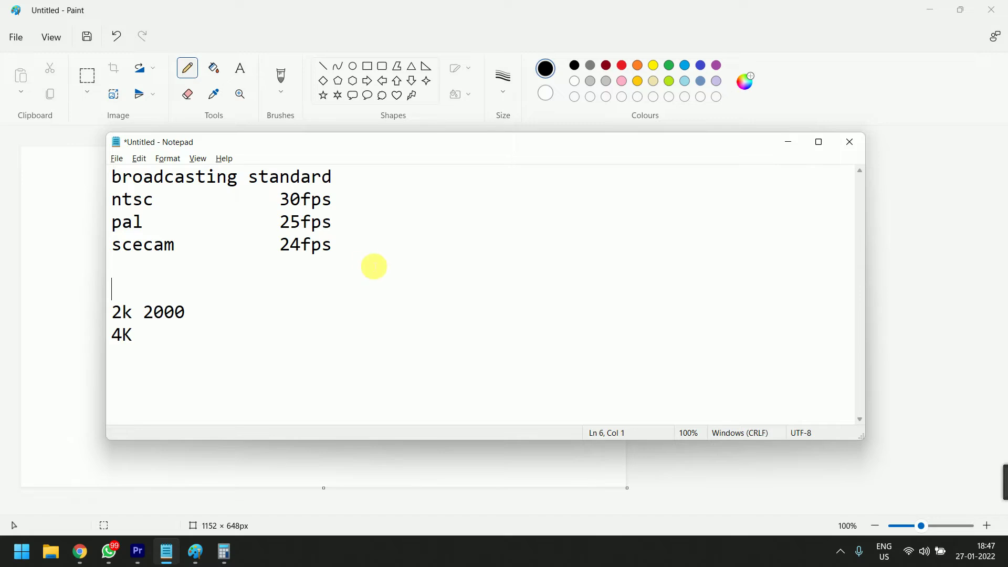
{"action": "key", "text": "Return"}
{"action": "type", "text": "hd"}
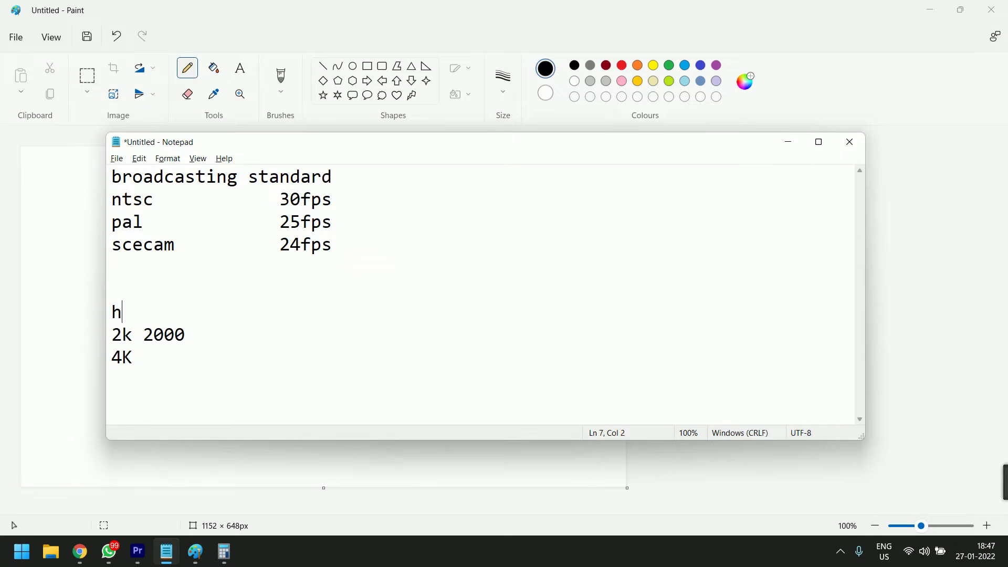
{"action": "key", "text": "Return"}
{"action": "type", "text": "full"}
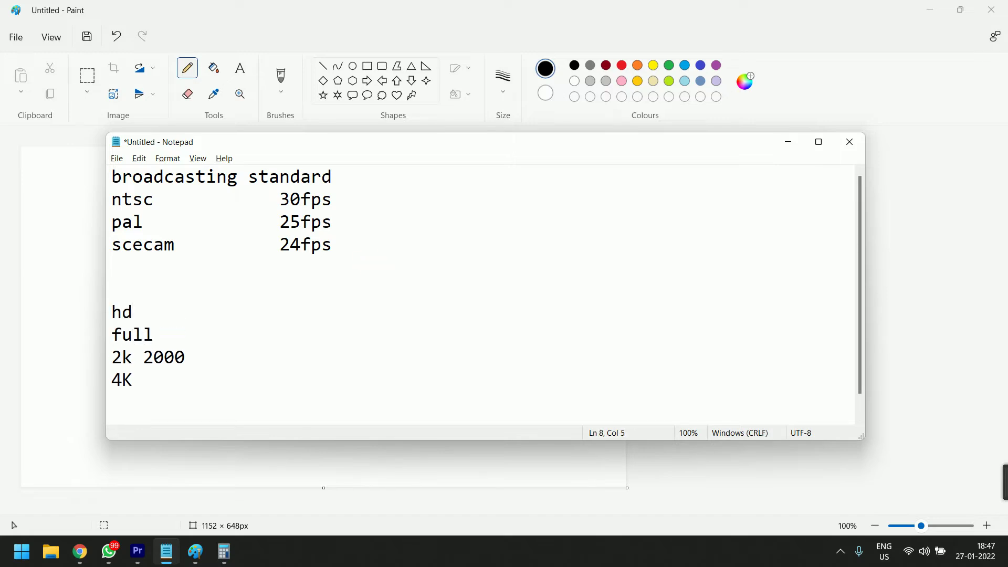
Add a new line reading ultra between the 2k 2000 and 4K entries.
{"action": "key", "text": "Down"}
{"action": "key", "text": "Right"}
{"action": "key", "text": "Right"}
{"action": "key", "text": "Right"}
{"action": "key", "text": "Return"}
{"action": "type", "text": "ultra"}
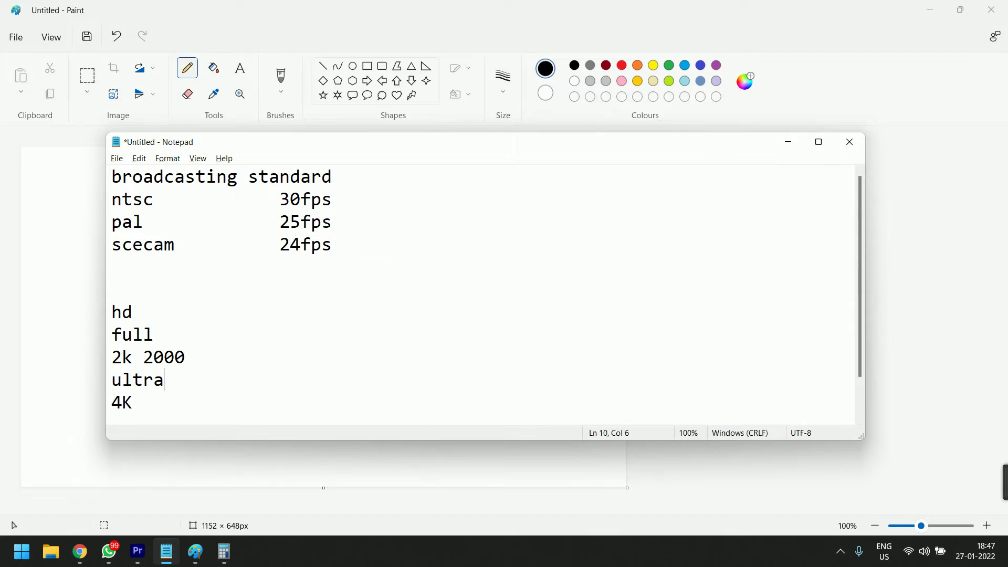
Add an ultra 4k line below 4K and complete the ultra entry as ultra 2k.
{"action": "key", "text": "Down"}
{"action": "key", "text": "Return"}
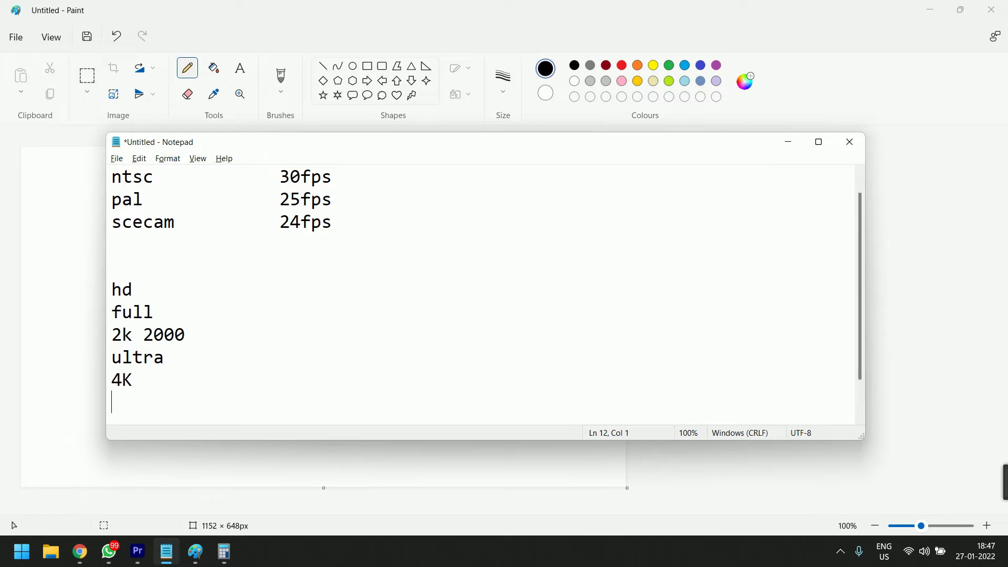
{"action": "type", "text": "ultra 4k"}
{"action": "key", "text": "Up"}
{"action": "key", "text": "Up"}
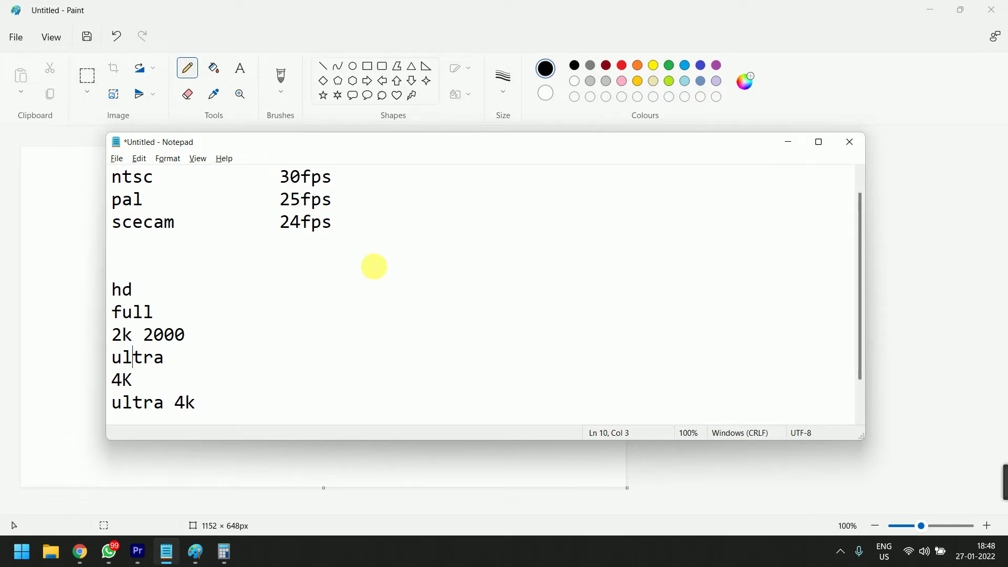
{"action": "key", "text": "Right"}
{"action": "key", "text": "Right"}
{"action": "key", "text": "Right"}
{"action": "type", "text": "2k"}
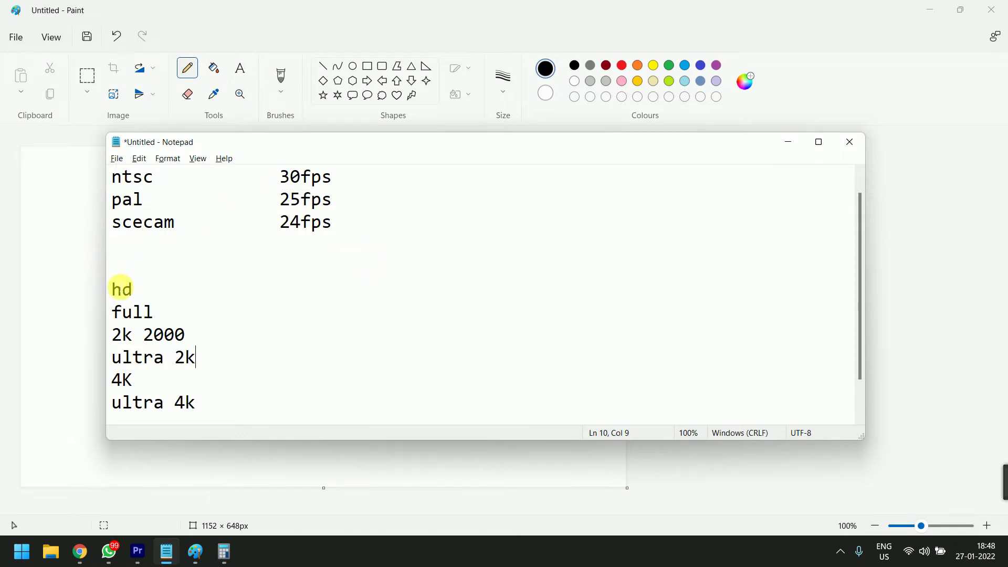
Highlight the ultra 2k and ultra 4k entries one after the other to point them out in the list.
{"action": "left_click", "coordinate": [146, 289]}
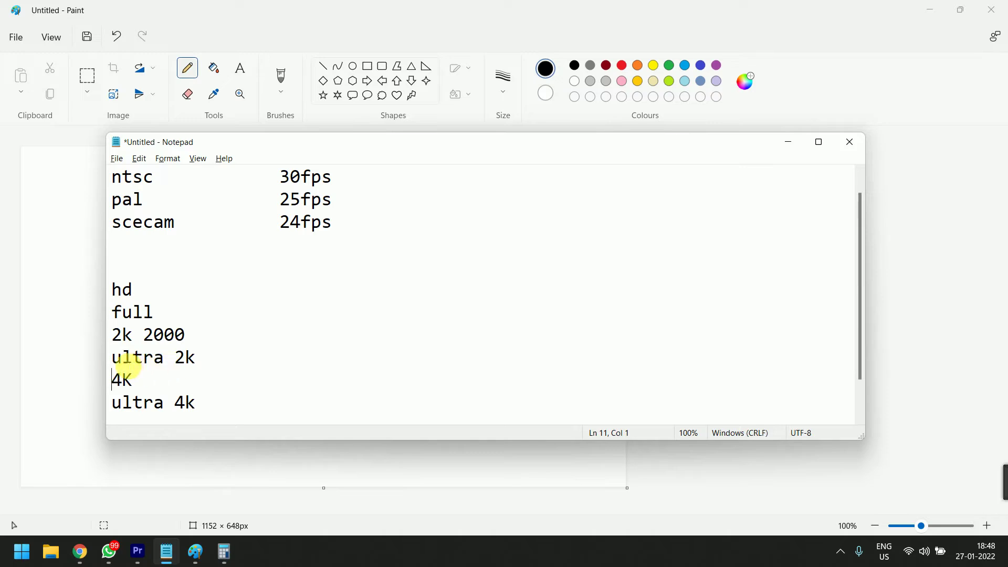
{"action": "left_click_drag", "start_coordinate": [112, 358], "coordinate": [196, 358]}
{"action": "left_click_drag", "start_coordinate": [206, 404], "coordinate": [114, 410]}
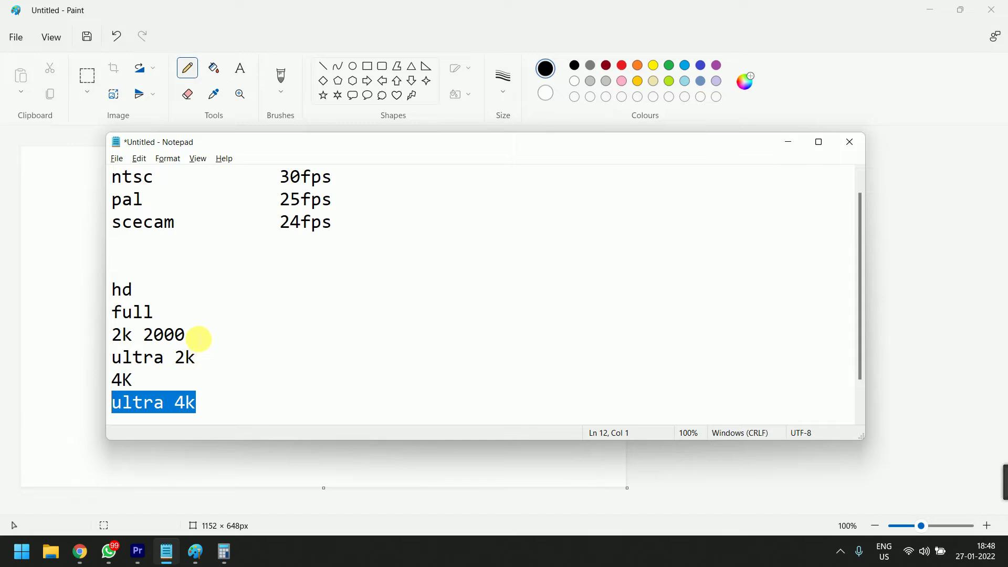
Write 1280 x 720 beside hd and 1920 x 1080 beside full, aligned with the frame rate column.
{"action": "left_click", "coordinate": [246, 308]}
{"action": "left_click", "coordinate": [254, 293]}
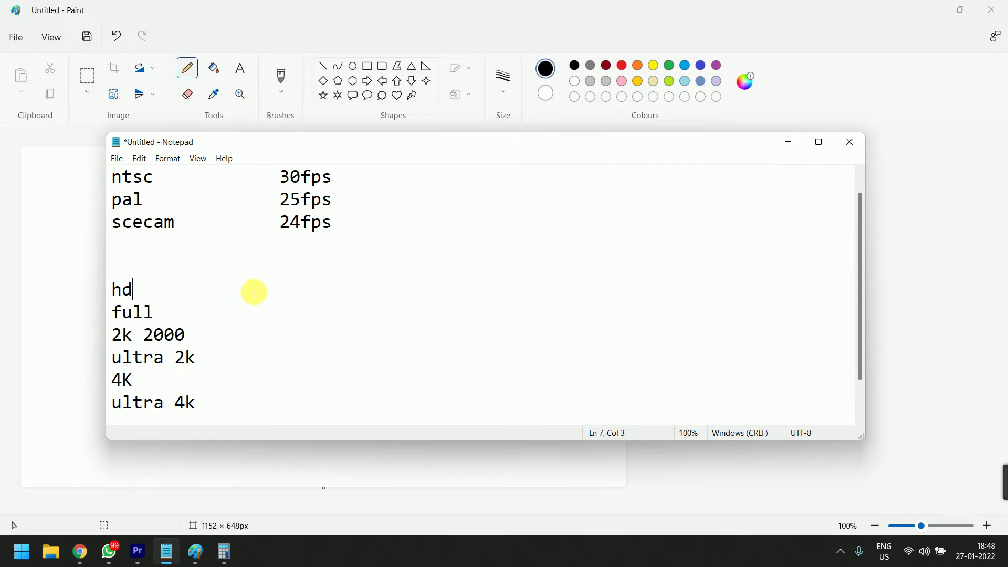
{"action": "key", "text": "Tab"}
{"action": "key", "text": "Tab"}
{"action": "type", "text": "120"}
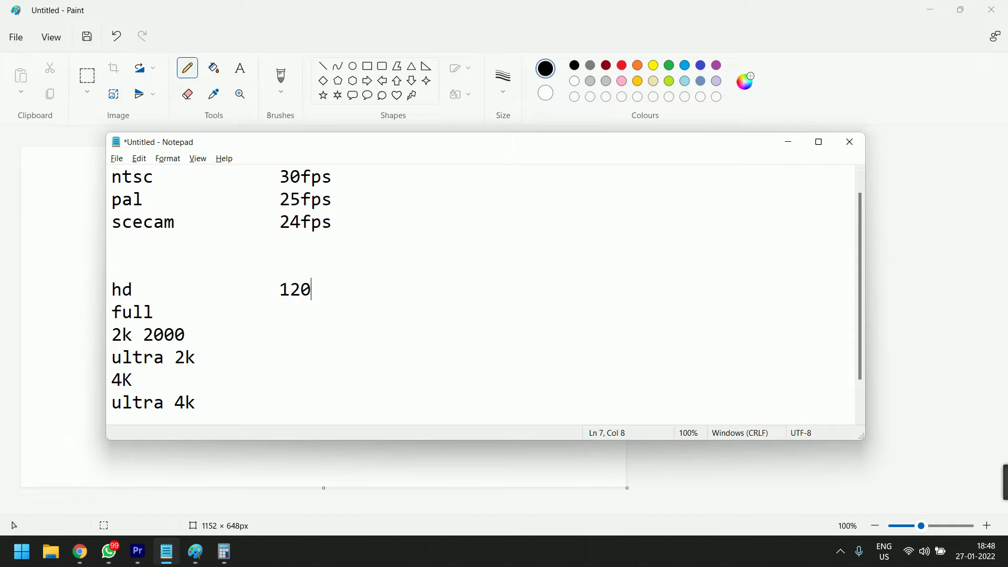
{"action": "key", "text": "BackSpace"}
{"action": "type", "text": "80 x 720"}
{"action": "key", "text": "Down"}
{"action": "key", "text": "Tab"}
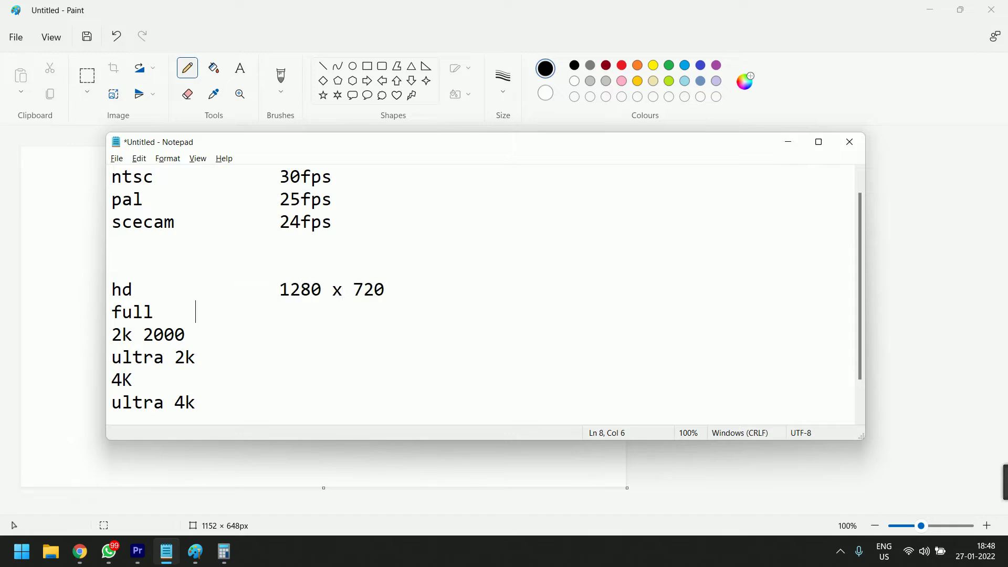
{"action": "type", "text": "1920 x 1080"}
Write 2048 x 1080 beside 2k 2000 and 2048 x 1152 beside ultra 2k in the same column.
{"action": "key", "text": "Down"}
{"action": "key", "text": "Tab"}
{"action": "key", "text": "Tab"}
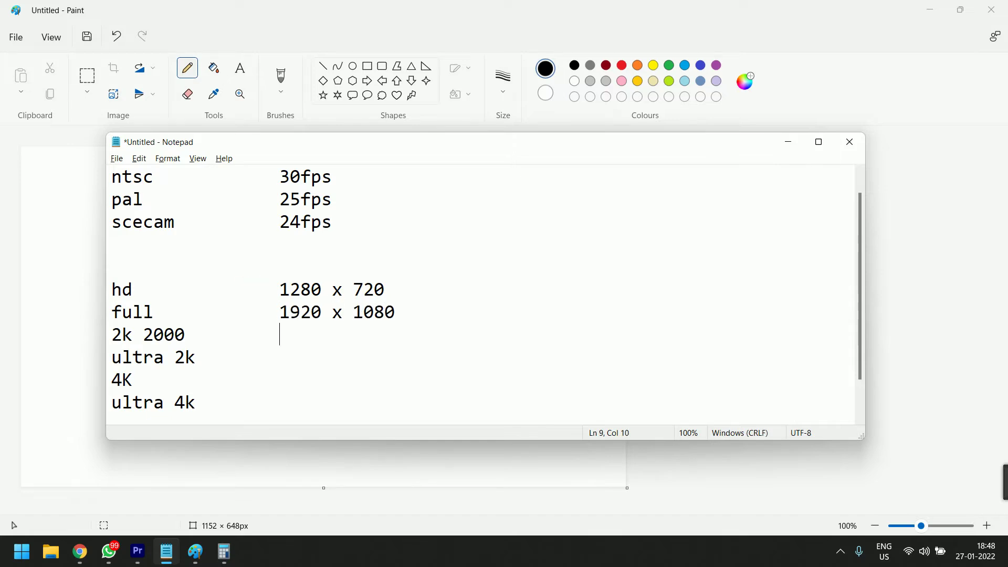
{"action": "type", "text": "2048 x 1080"}
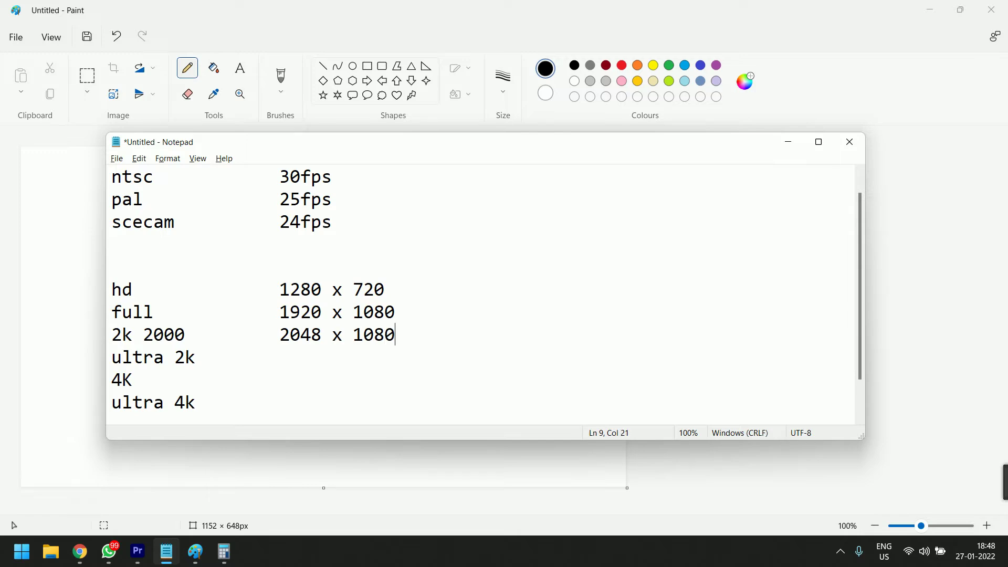
{"action": "key", "text": "Down"}
{"action": "type", "text": "2048 x"}
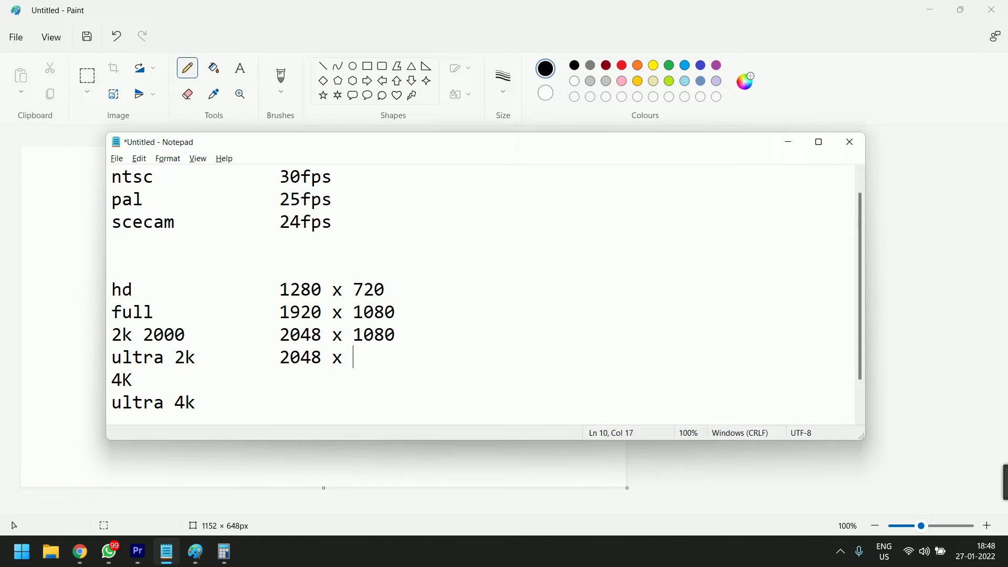
{"action": "type", "text": " 1152"}
Write 3856 x 2160 beside 4K and 4096 x 2160 beside ultra 4k in the same column.
{"action": "key", "text": "Down"}
{"action": "key", "text": "Tab"}
{"action": "type", "text": "30"}
{"action": "type", "text": "38"}
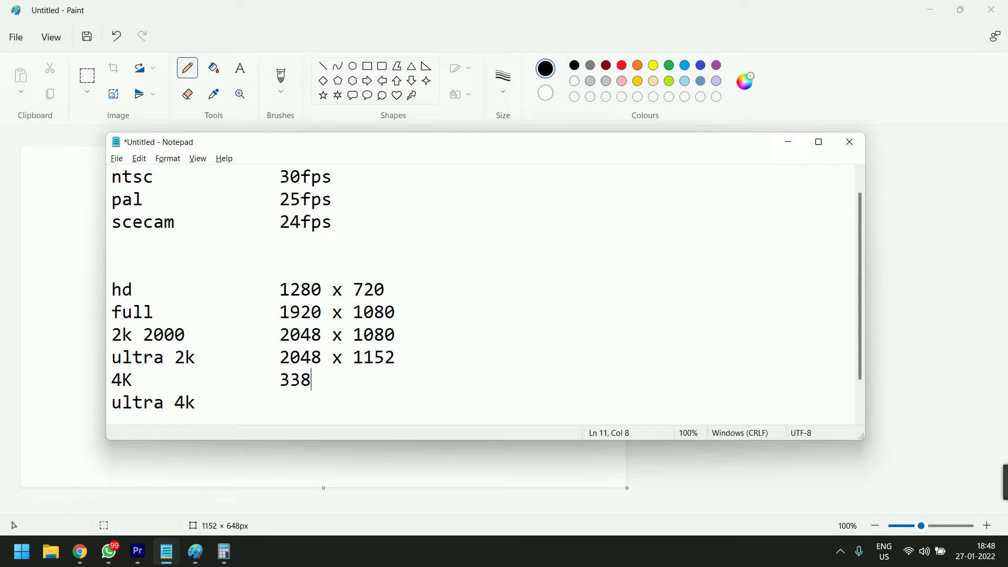
{"action": "key", "text": "BackSpace"}
{"action": "key", "text": "BackSpace"}
{"action": "type", "text": "856 x 2160"}
{"action": "left_click", "coordinate": [280, 402]}
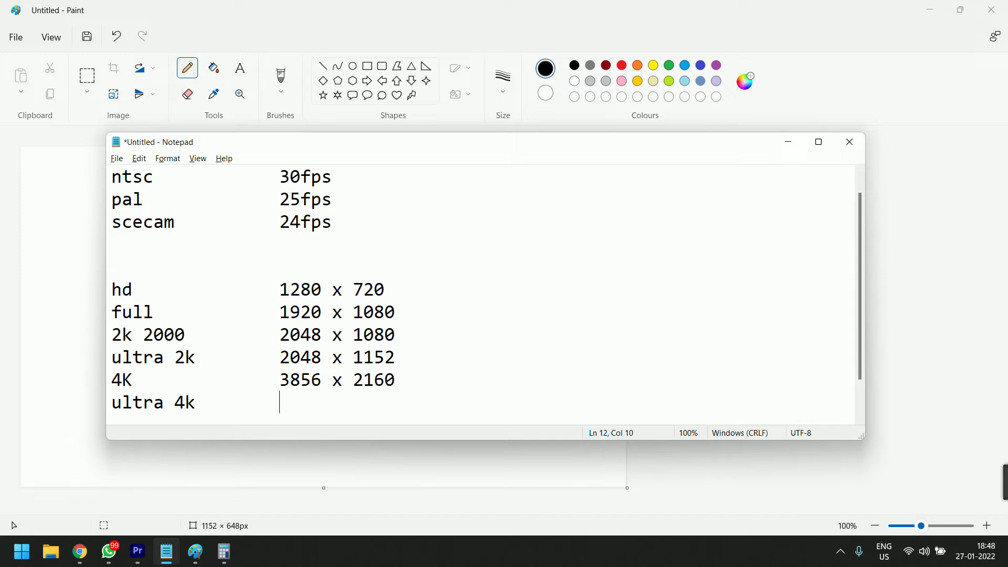
{"action": "type", "text": "4096 x 2160"}
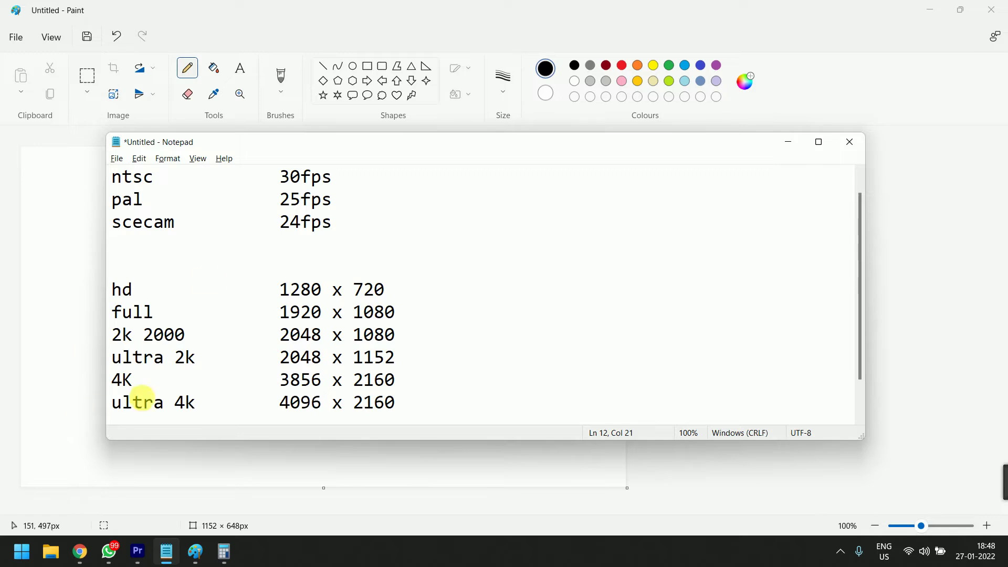
Highlight the 3856 and 1152 values, and add the note blury after the ultra 4k resolution.
{"action": "left_click_drag", "start_coordinate": [322, 379], "coordinate": [293, 381]}
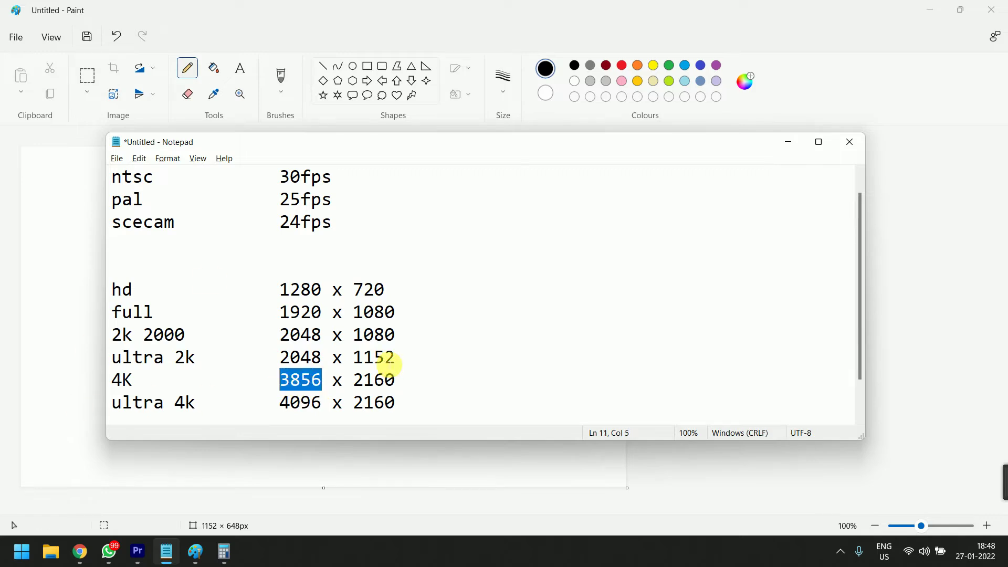
{"action": "left_click_drag", "start_coordinate": [394, 358], "coordinate": [360, 358]}
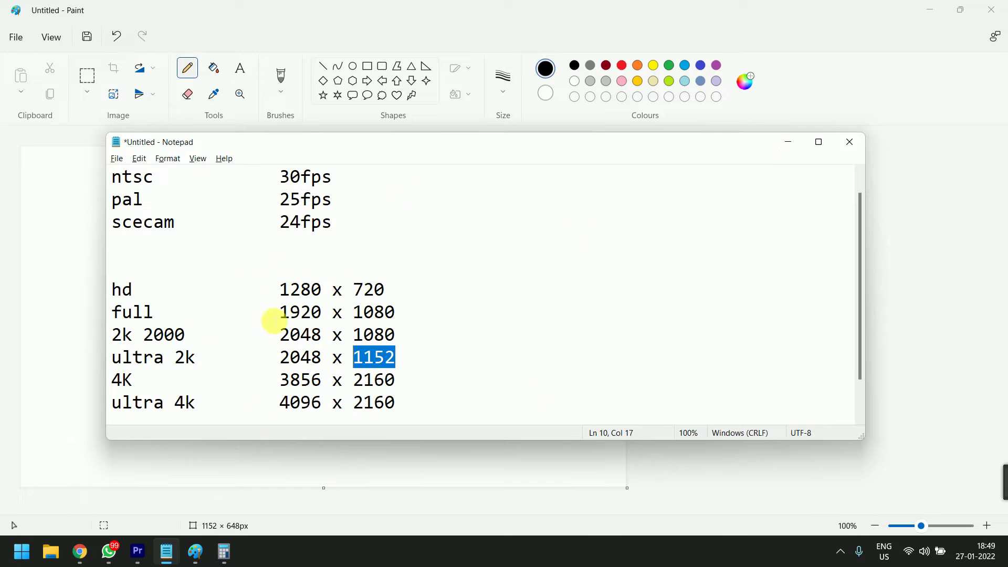
{"action": "left_click", "coordinate": [429, 404]}
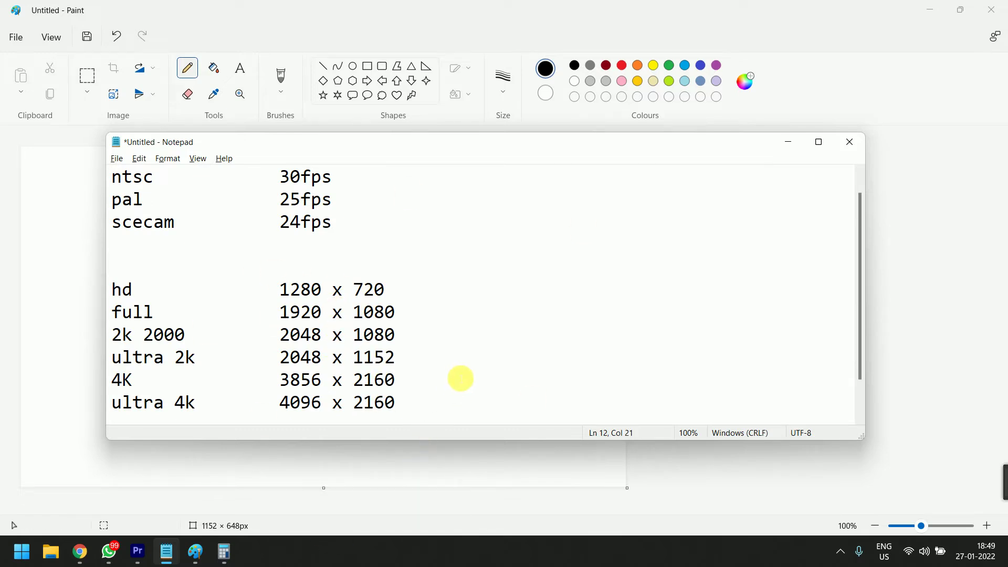
{"action": "key", "text": "Tab"}
{"action": "type", "text": "blu"}
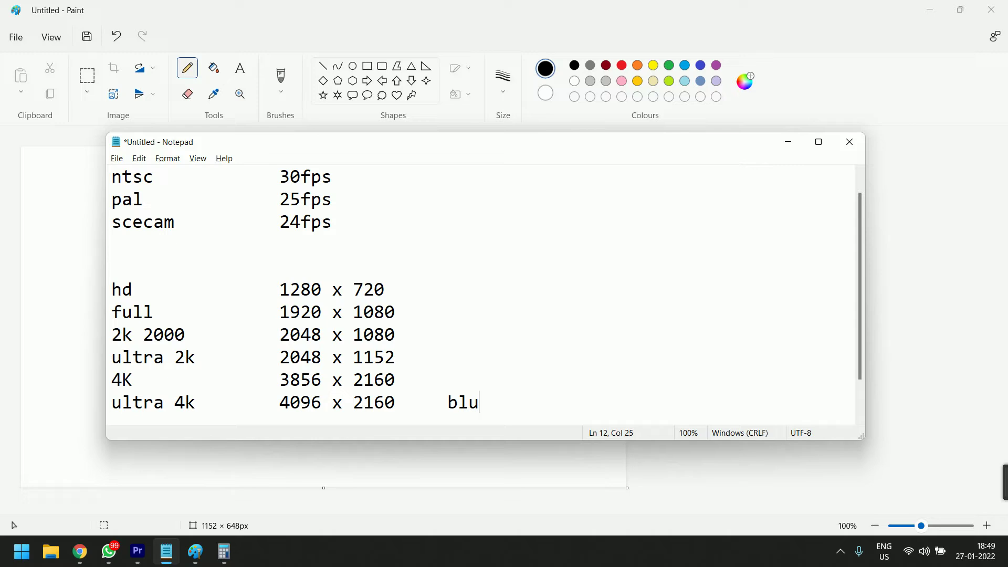
{"action": "type", "text": "ry"}
{"action": "key", "text": "BackSpace"}
{"action": "type", "text": "ay"}
{"action": "key", "text": "BackSpace"}
{"action": "key", "text": "BackSpace"}
{"action": "key", "text": "BackSpace"}
{"action": "type", "text": "y"}
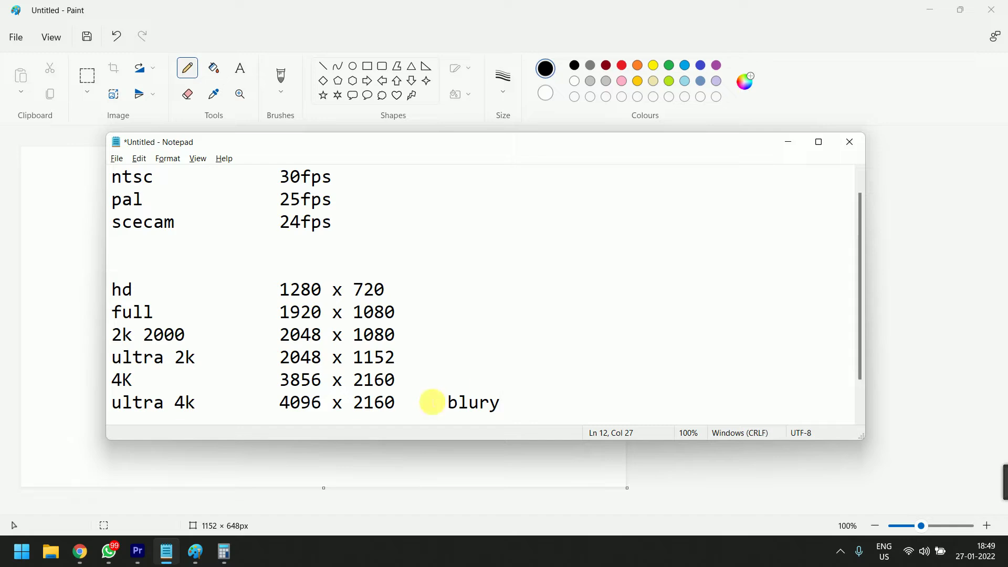
Highlight the ultra 4k, ultra 2k, full and 4K rows in turn and the whole resolution list to compare the formats.
{"action": "left_click_drag", "start_coordinate": [504, 409], "coordinate": [142, 403]}
{"action": "left_click_drag", "start_coordinate": [396, 358], "coordinate": [122, 357]}
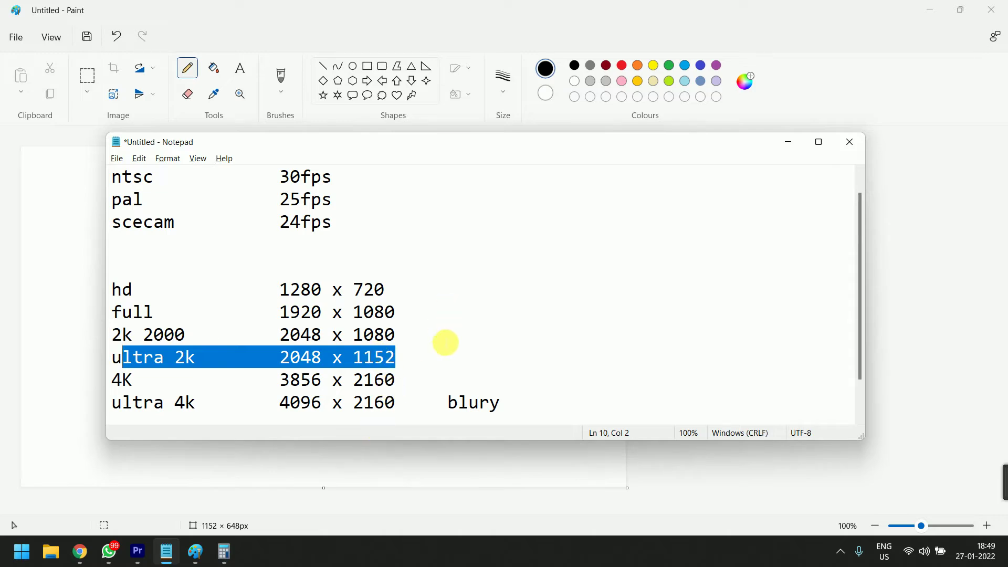
{"action": "left_click", "coordinate": [427, 363]}
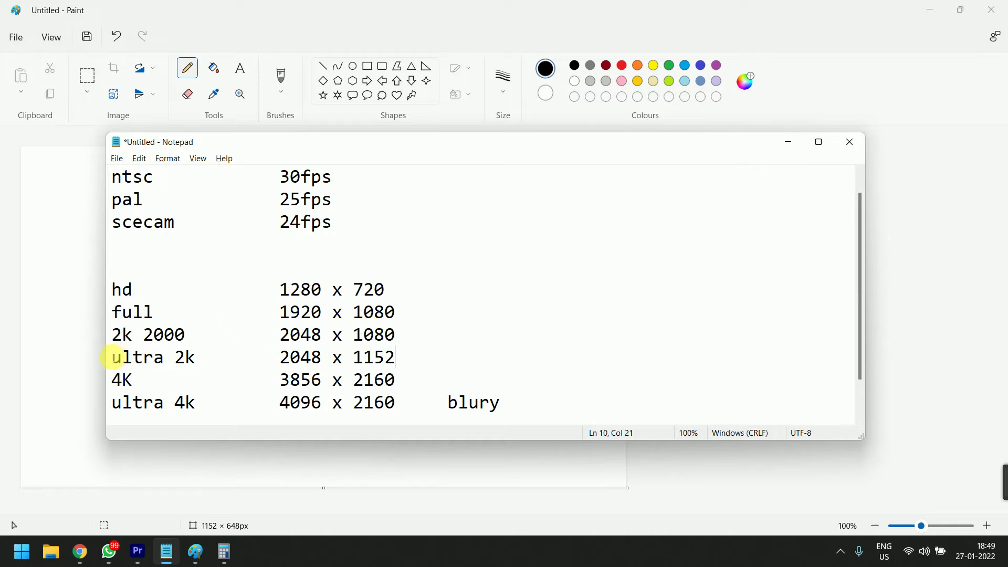
{"action": "left_click_drag", "start_coordinate": [112, 322], "coordinate": [416, 320]}
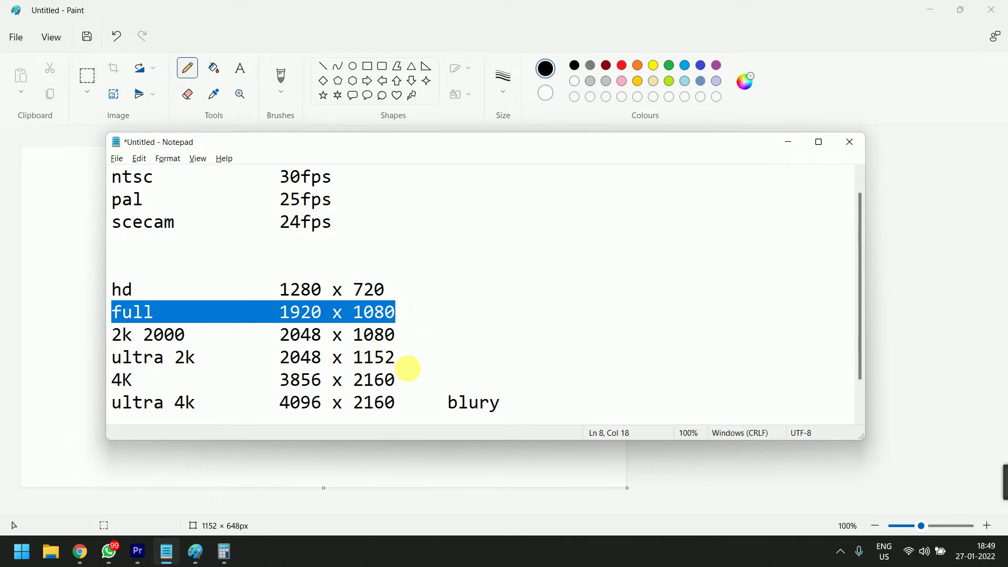
{"action": "left_click_drag", "start_coordinate": [408, 363], "coordinate": [402, 389]}
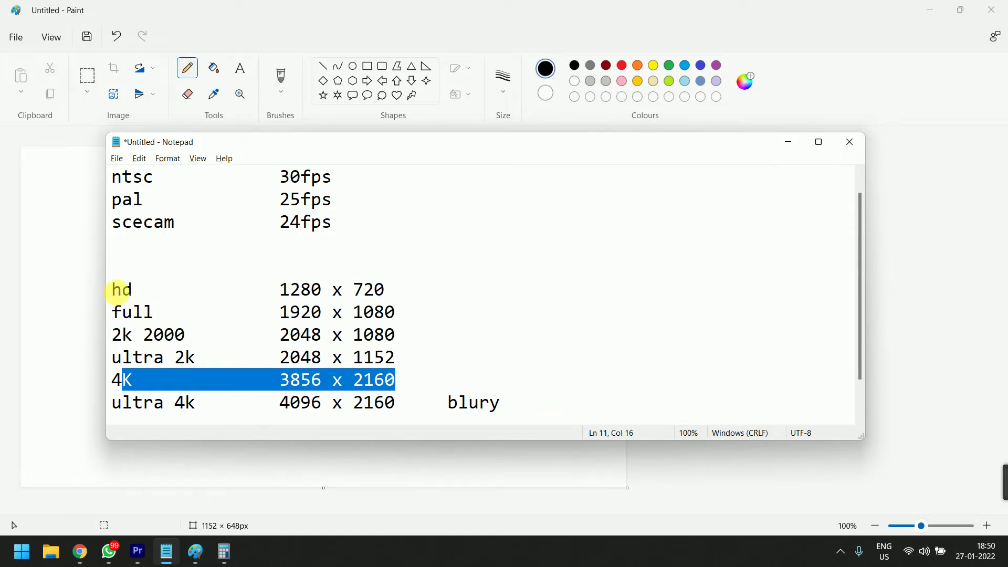
{"action": "left_click_drag", "start_coordinate": [113, 289], "coordinate": [558, 395]}
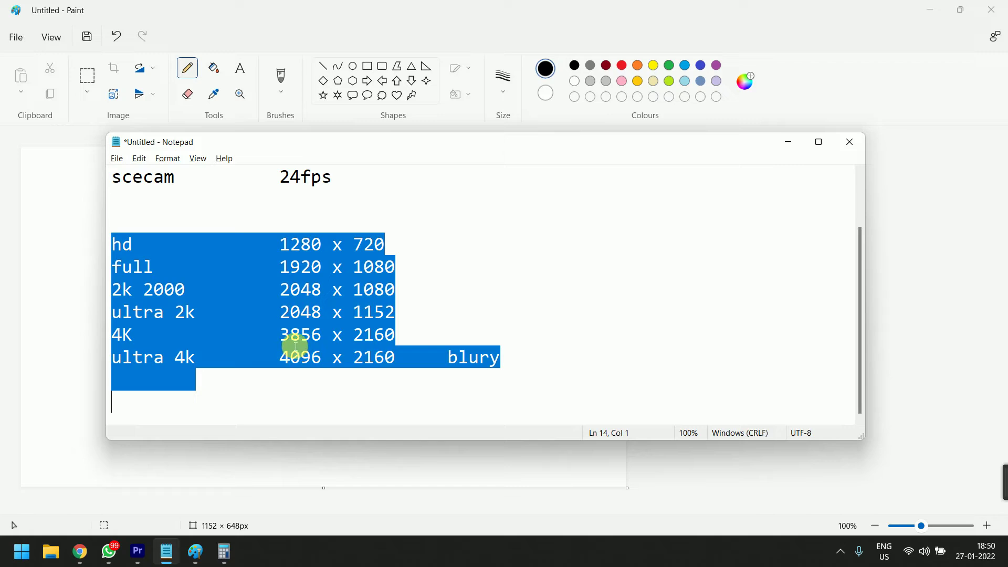
{"action": "left_click", "coordinate": [569, 358]}
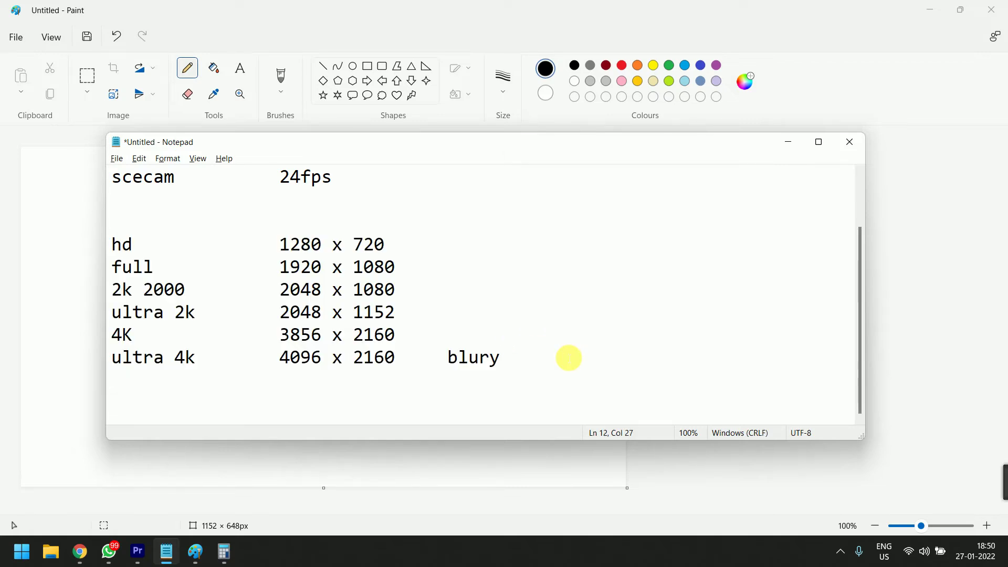
Switch to Premiere Pro and check the aspect ratio beside the new sequence's frame size.
{"action": "left_click", "coordinate": [138, 550]}
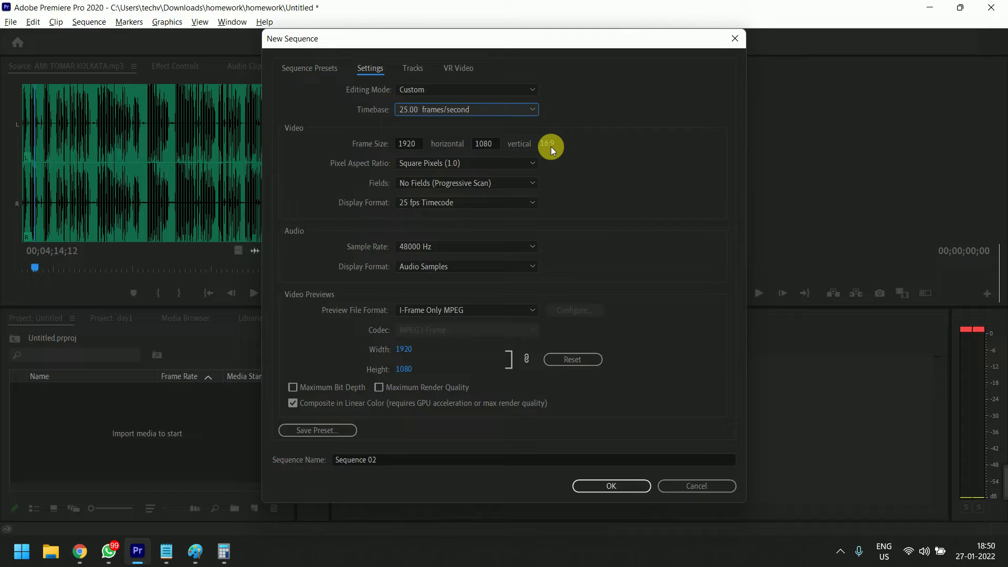
Switch to Paint, draw landscape, near-square and portrait rectangles below the grid, about 201×104, 117×105 and 127×212 px, and reselect the Pencil.
{"action": "left_click", "coordinate": [190, 554]}
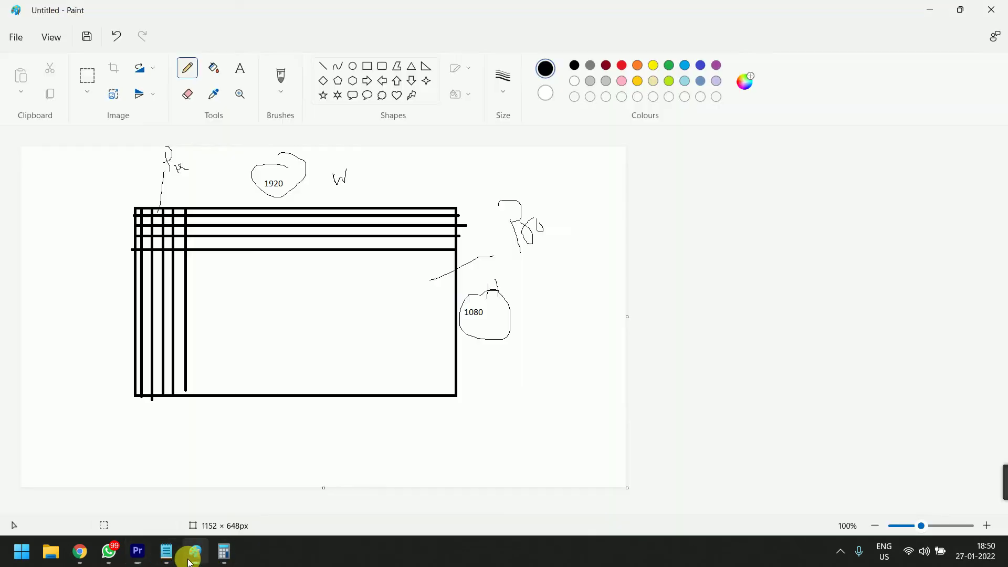
{"action": "left_click", "coordinate": [368, 65]}
{"action": "left_click_drag", "start_coordinate": [266, 429], "coordinate": [372, 483]}
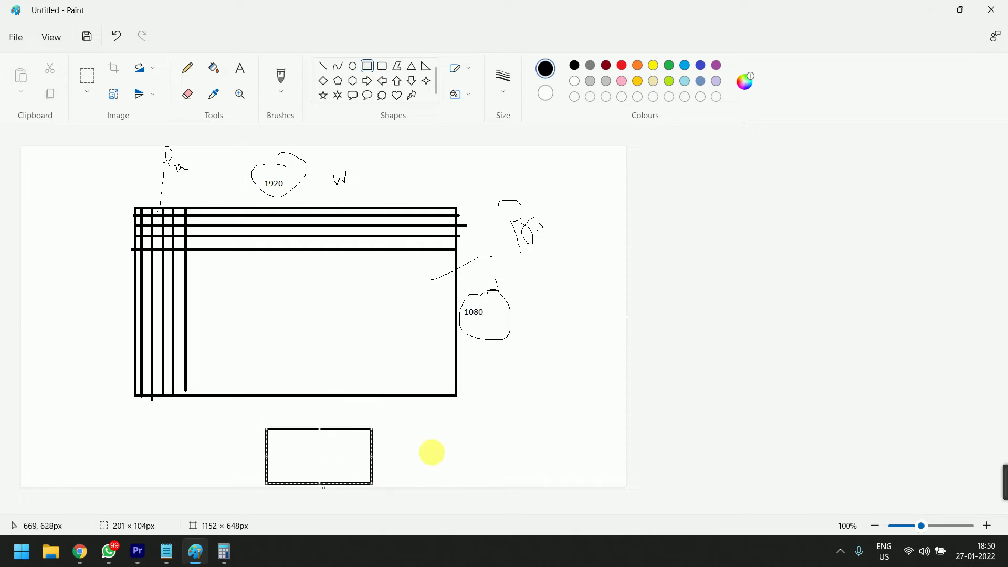
{"action": "left_click_drag", "start_coordinate": [415, 432], "coordinate": [478, 488]}
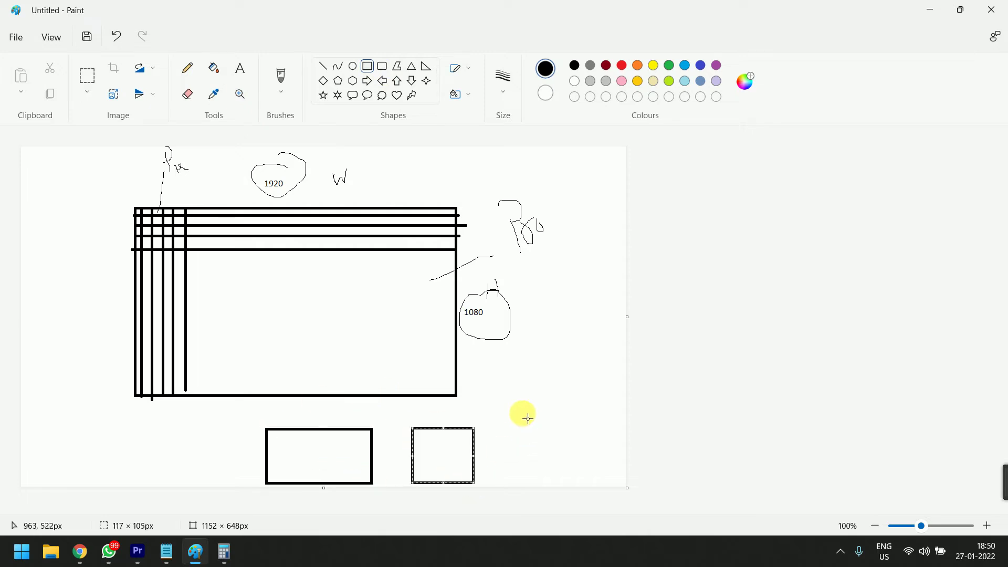
{"action": "left_click_drag", "start_coordinate": [502, 370], "coordinate": [574, 486]}
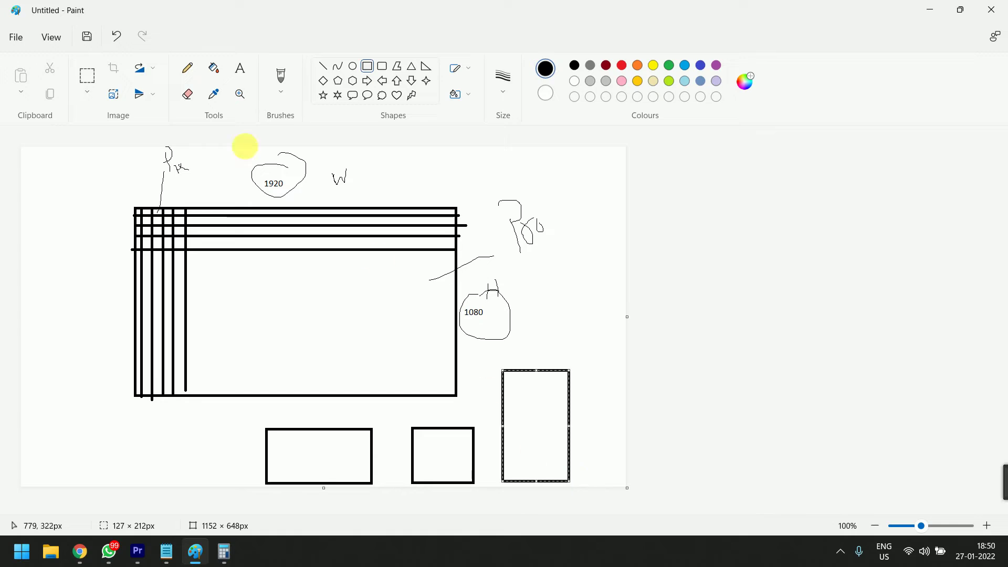
{"action": "left_click", "coordinate": [188, 68]}
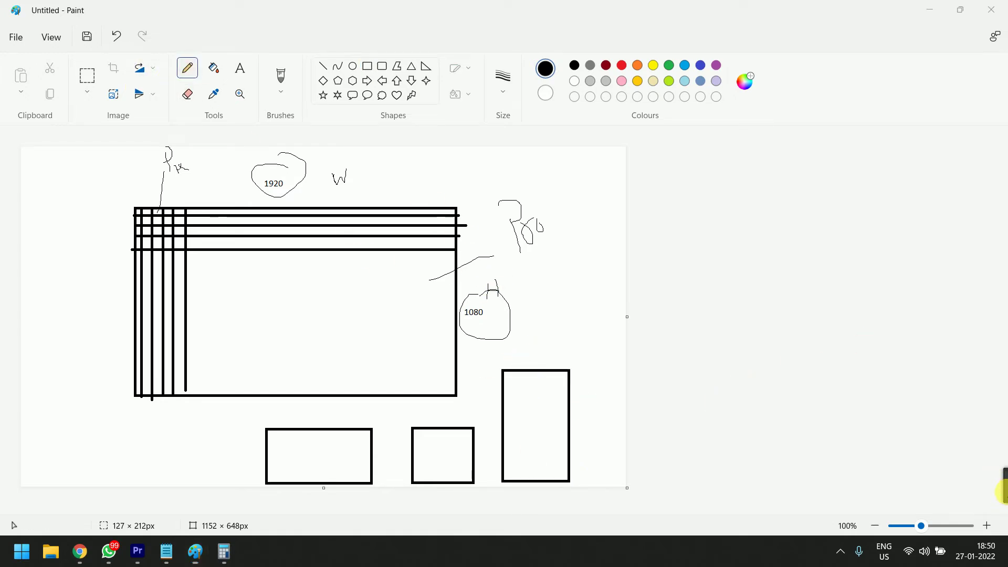
Label the rectangles' widths and heights by hand: 2 and 1 for landscape, 1 and 1 for near-square, 1 and 2 for portrait.
{"action": "left_click_drag", "start_coordinate": [526, 347], "coordinate": [545, 355]}
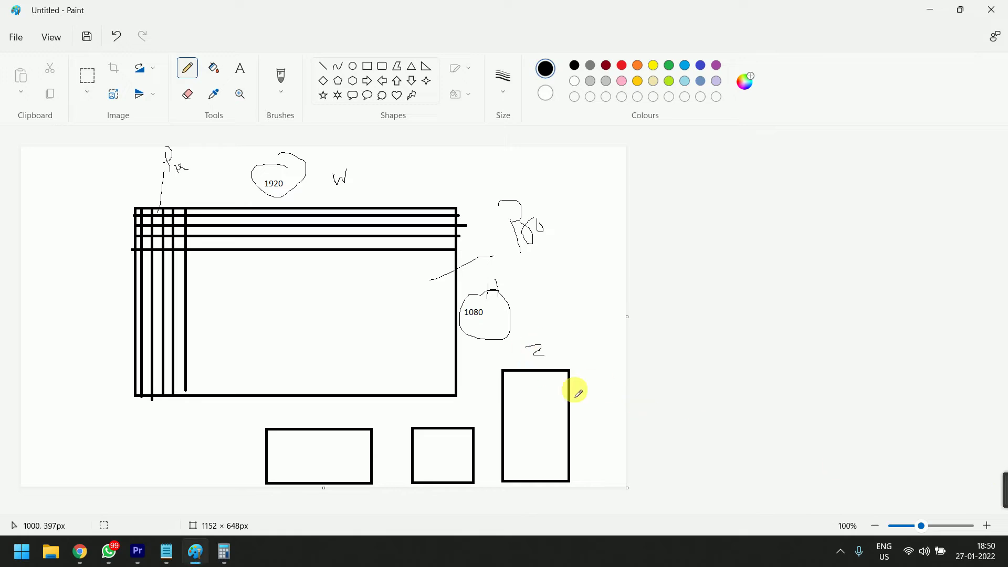
{"action": "left_click_drag", "start_coordinate": [593, 415], "coordinate": [593, 436]}
{"action": "left_click_drag", "start_coordinate": [448, 410], "coordinate": [488, 471]}
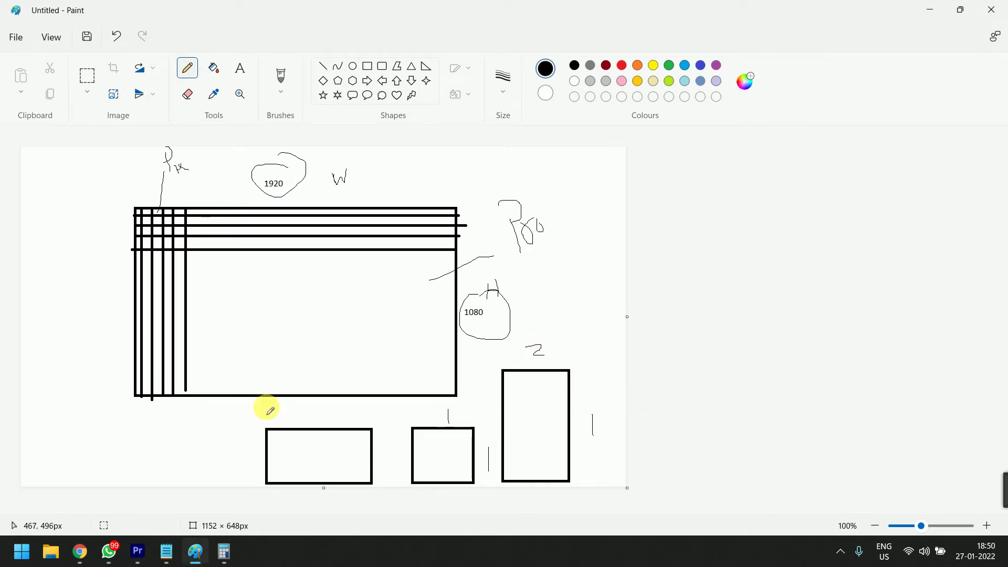
{"action": "left_click_drag", "start_coordinate": [318, 415], "coordinate": [349, 423]}
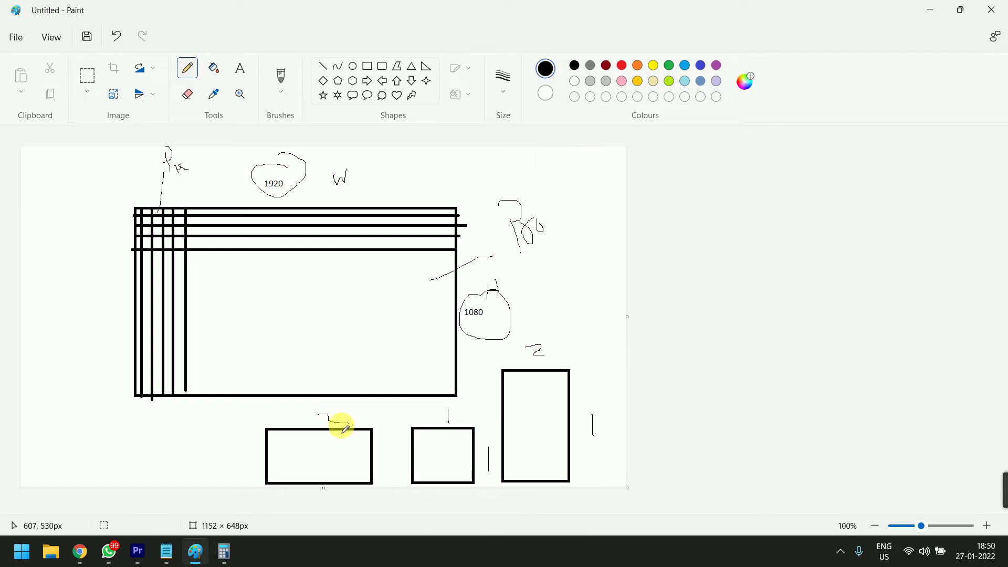
{"action": "left_click_drag", "start_coordinate": [584, 421], "coordinate": [605, 434]}
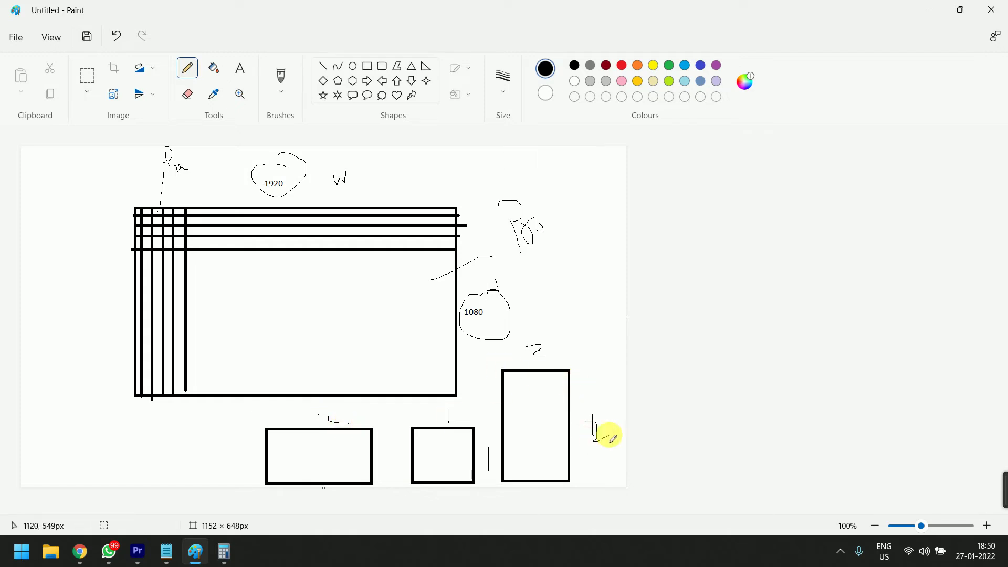
{"action": "mouse_move", "coordinate": [536, 356]}
{"action": "left_mouse_down"}
{"action": "mouse_move", "coordinate": [535, 344]}
{"action": "mouse_move", "coordinate": [538, 355]}
{"action": "left_mouse_up"}
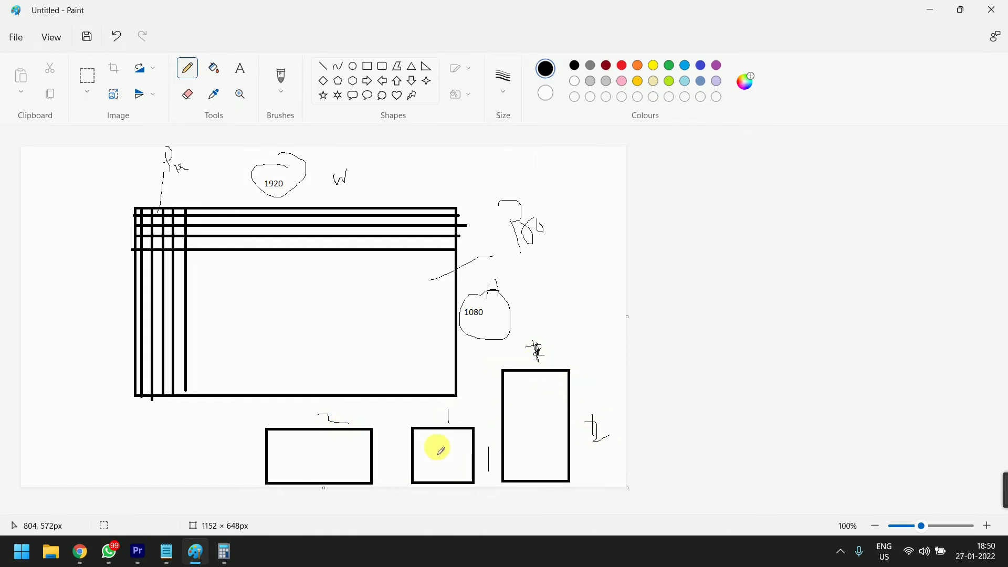
{"action": "left_click_drag", "start_coordinate": [385, 448], "coordinate": [386, 475]}
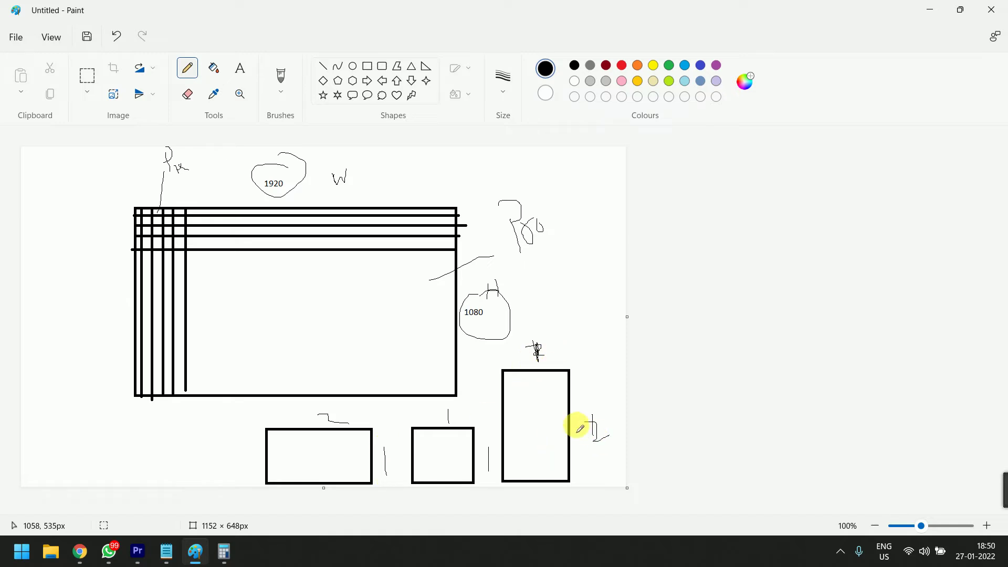
{"action": "left_click_drag", "start_coordinate": [578, 424], "coordinate": [627, 432]}
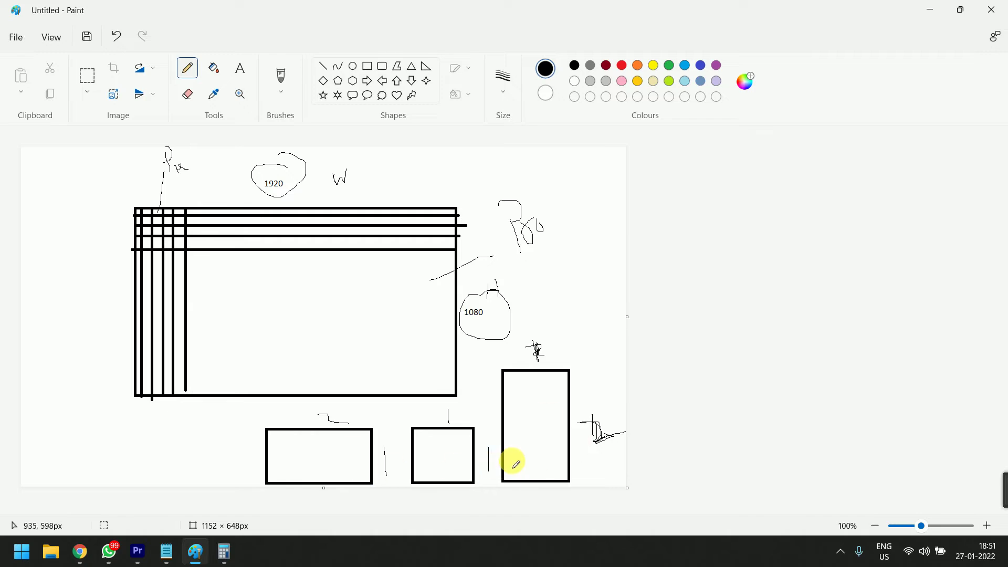
Check the sequence settings in Premiere Pro, and in Paint draw a small square outside the grid's upper-left corner, linked by a pencil line.
{"action": "key", "text": "alt+Tab"}
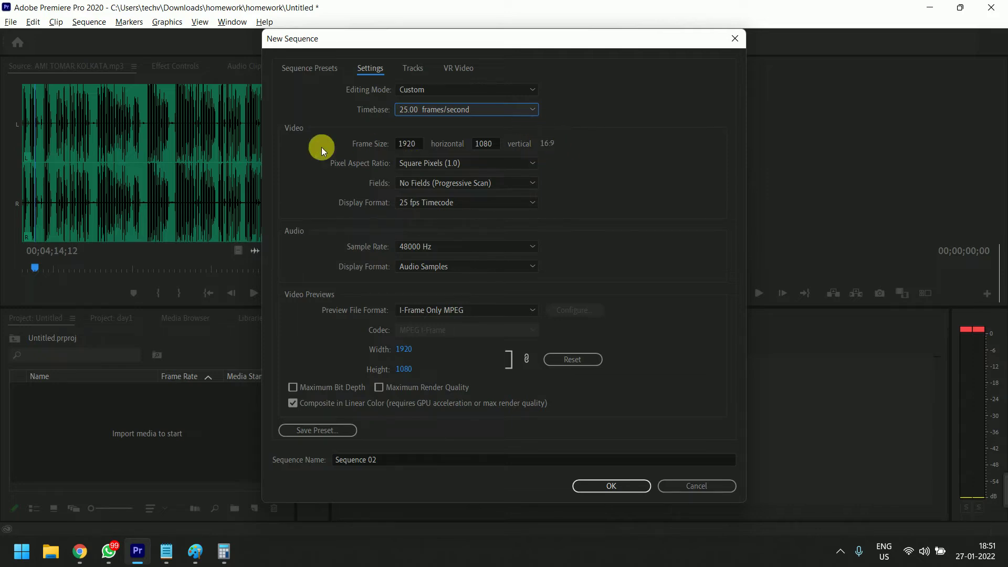
{"action": "key", "text": "alt+Tab"}
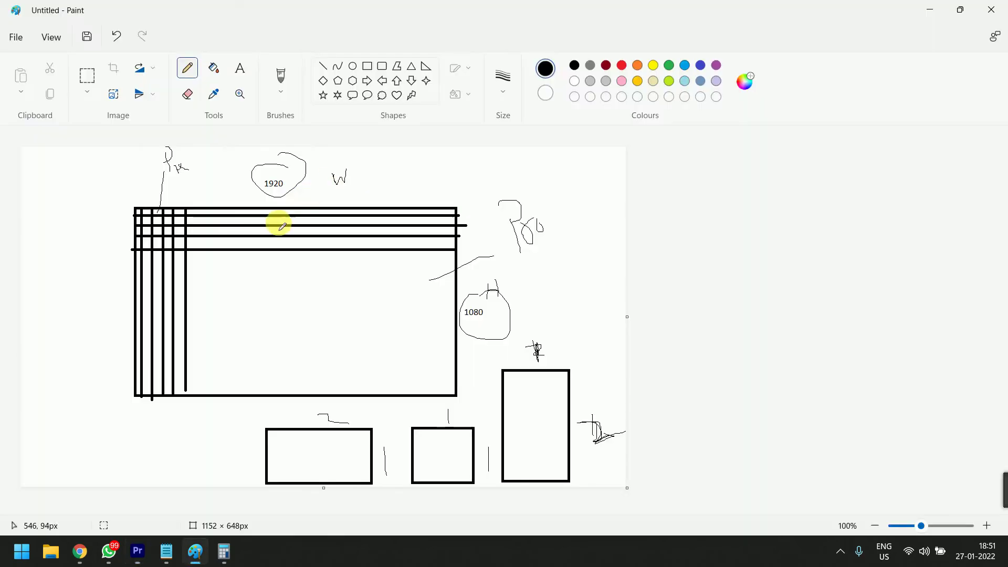
{"action": "left_click", "coordinate": [367, 66]}
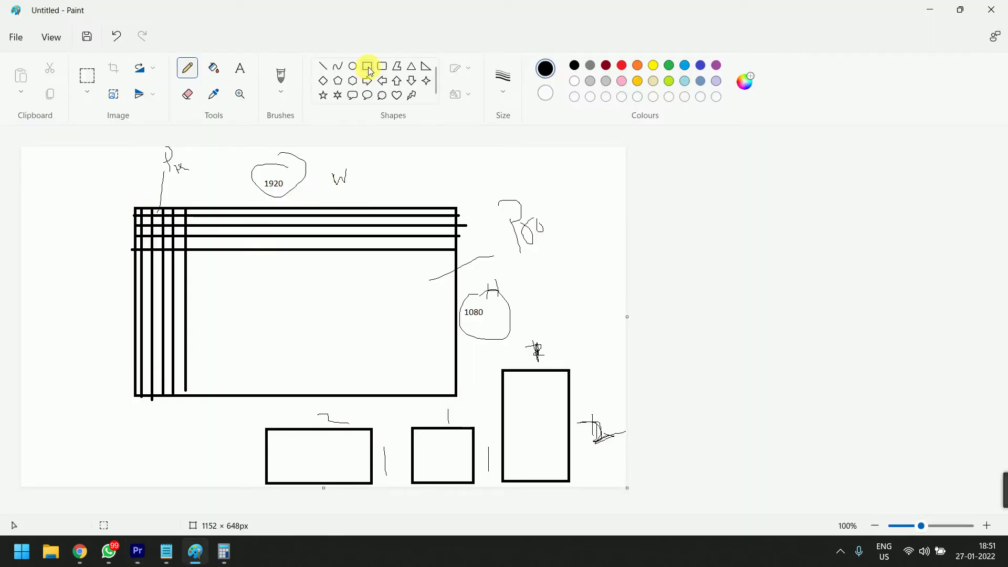
{"action": "mouse_move", "coordinate": [83, 172]}
{"action": "left_mouse_down"}
{"action": "mouse_move", "coordinate": [141, 219]}
{"action": "mouse_move", "coordinate": [96, 181]}
{"action": "left_mouse_up"}
{"action": "left_click", "coordinate": [188, 68]}
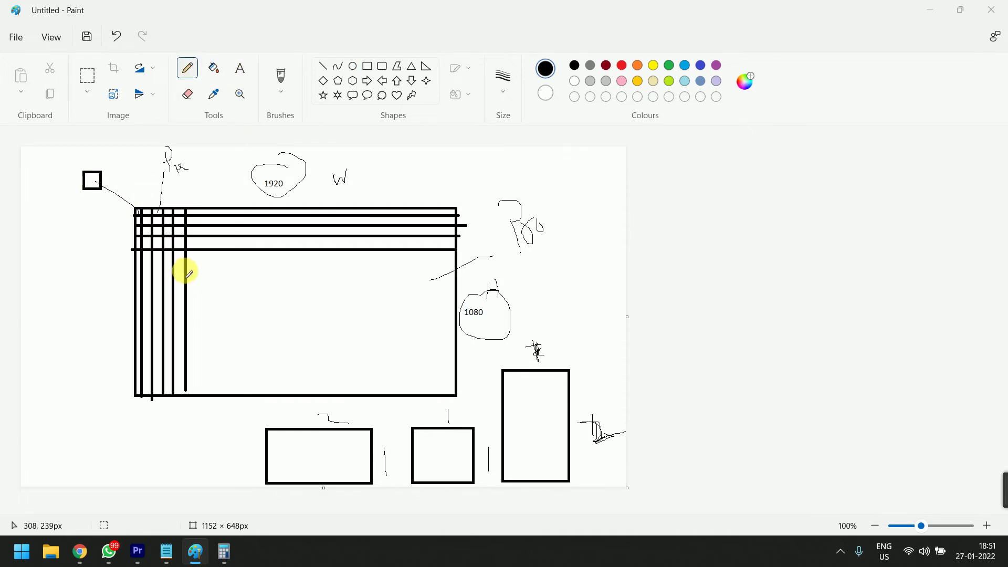
{"action": "key", "text": "alt+Tab"}
{"action": "key", "text": "alt+Tab"}
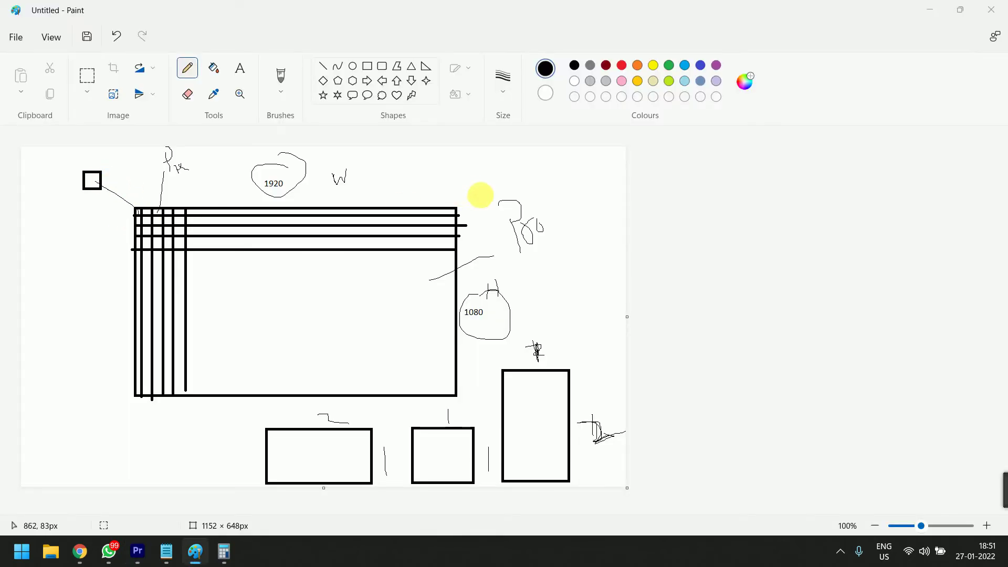
Review the Pixel Aspect Ratio options in Premiere Pro, and mark the small square in Paint with 1 above and 1 beside it.
{"action": "key", "text": "alt+Tab"}
{"action": "left_click", "coordinate": [456, 163]}
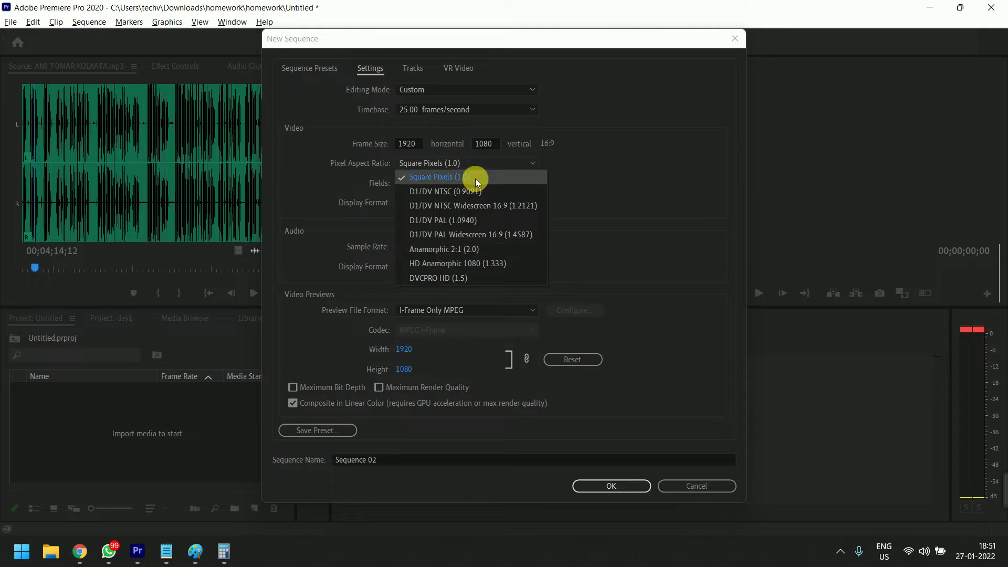
{"action": "left_click", "coordinate": [190, 279]}
{"action": "key", "text": "alt+Tab"}
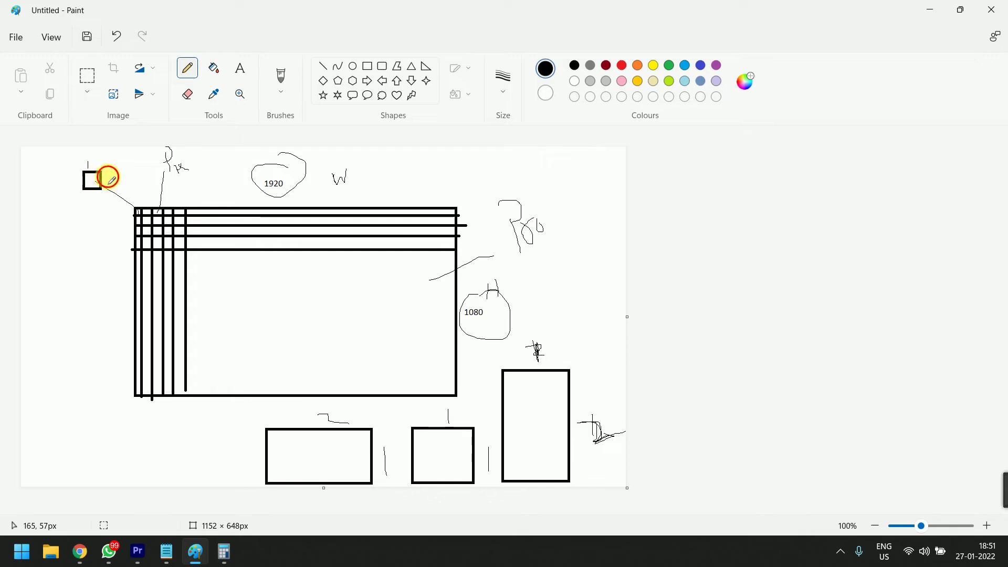
Switch to Premiere Pro and set the new sequence's Pixel Aspect Ratio to Square Pixels (1.0).
{"action": "key", "text": "alt+Tab"}
{"action": "left_click", "coordinate": [484, 163]}
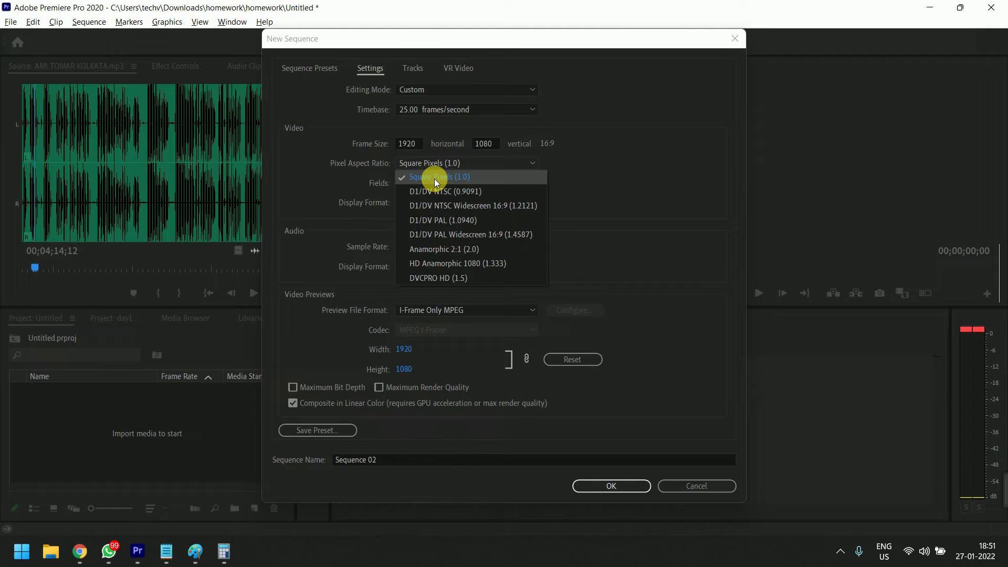
{"action": "left_click", "coordinate": [434, 178]}
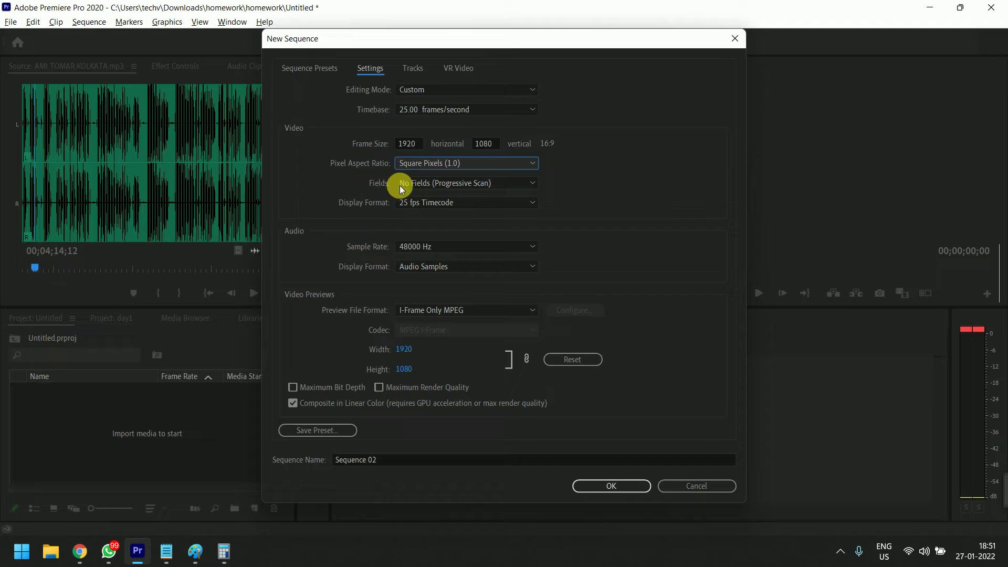
View the Fields options for the new sequence, and switch back to the Paint diagram.
{"action": "left_click", "coordinate": [418, 184]}
{"action": "left_click", "coordinate": [418, 185]}
{"action": "left_click", "coordinate": [418, 185]}
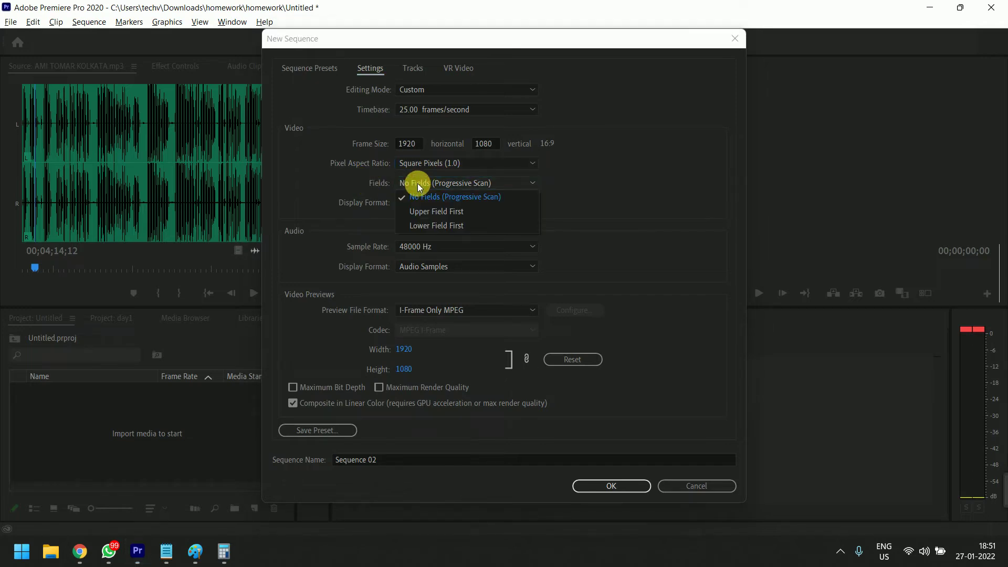
{"action": "key", "text": "alt+Tab"}
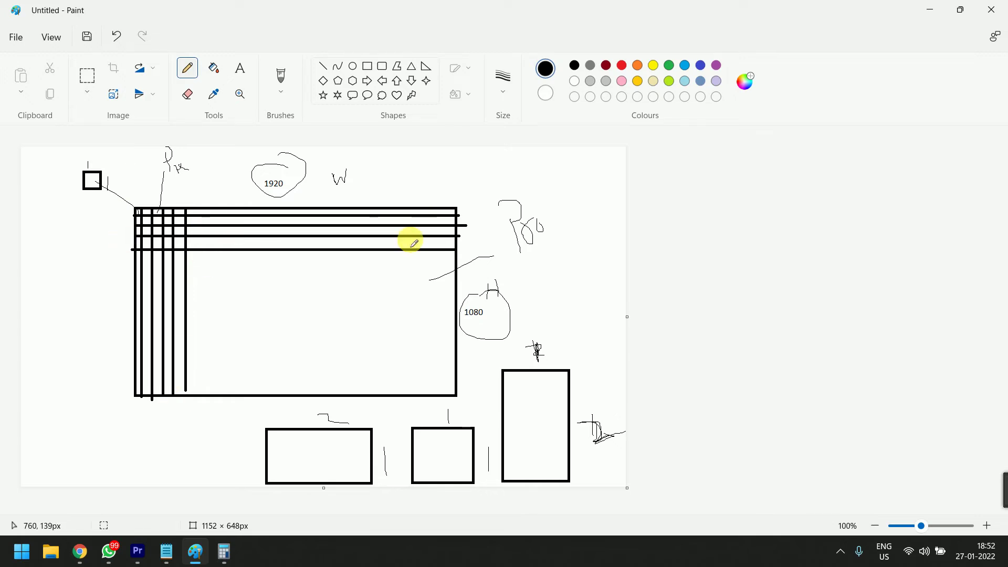
Switch to Chrome and search Google Images for lower field in premiere pro in the existing s log footage search tab.
{"action": "left_click", "coordinate": [80, 552]}
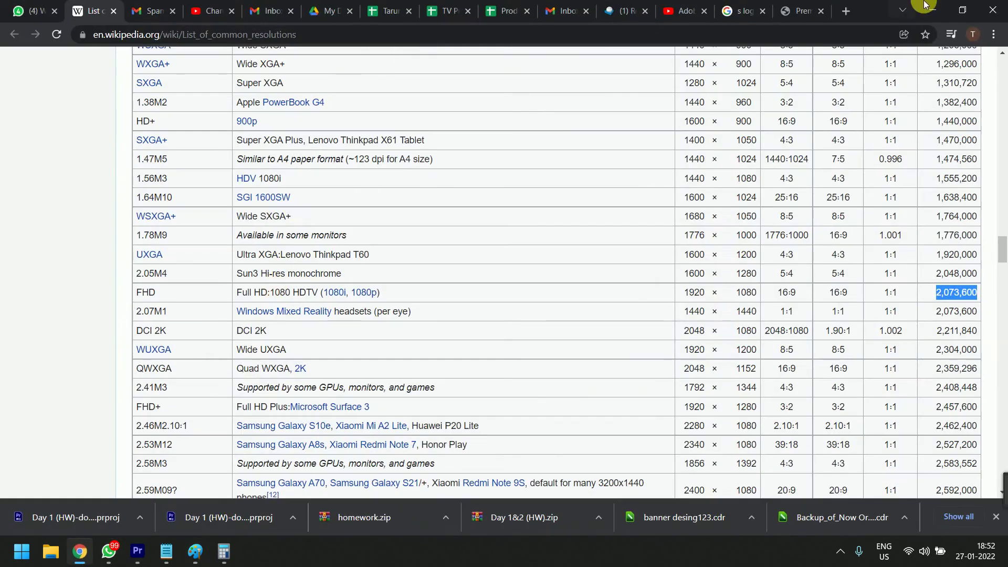
{"action": "left_click", "coordinate": [801, 10]}
{"action": "left_click", "coordinate": [756, 4]}
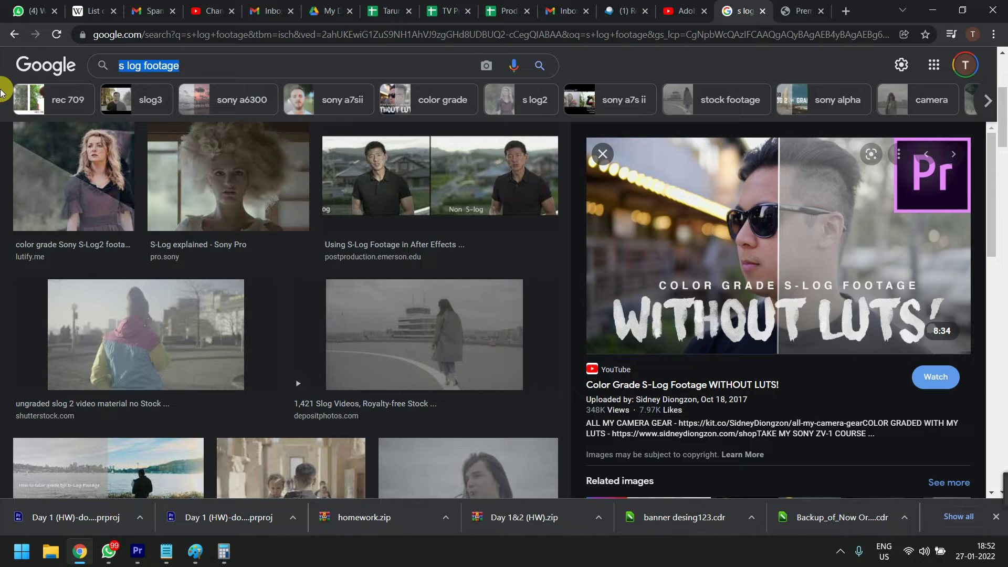
{"action": "type", "text": "lower filed"}
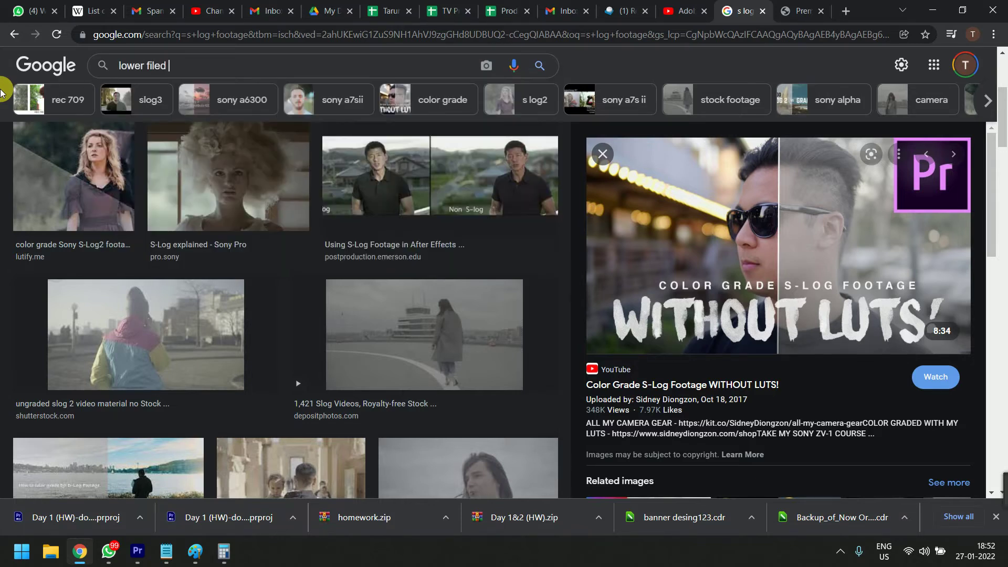
{"action": "key", "text": "BackSpace"}
{"action": "key", "text": "BackSpace"}
{"action": "key", "text": "BackSpace"}
{"action": "key", "text": "BackSpace"}
{"action": "key", "text": "BackSpace"}
{"action": "type", "text": "i"}
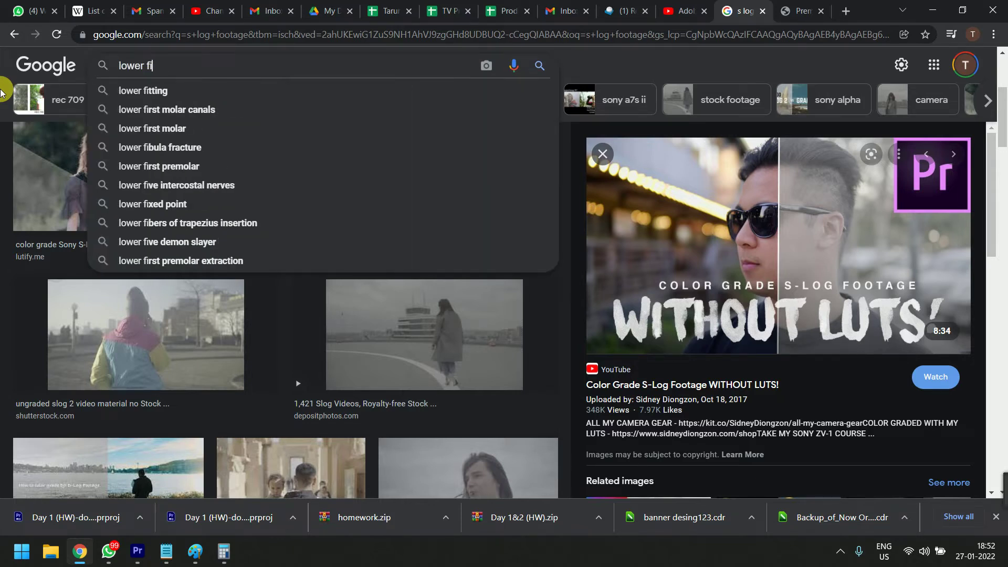
{"action": "type", "text": "eld in premie"}
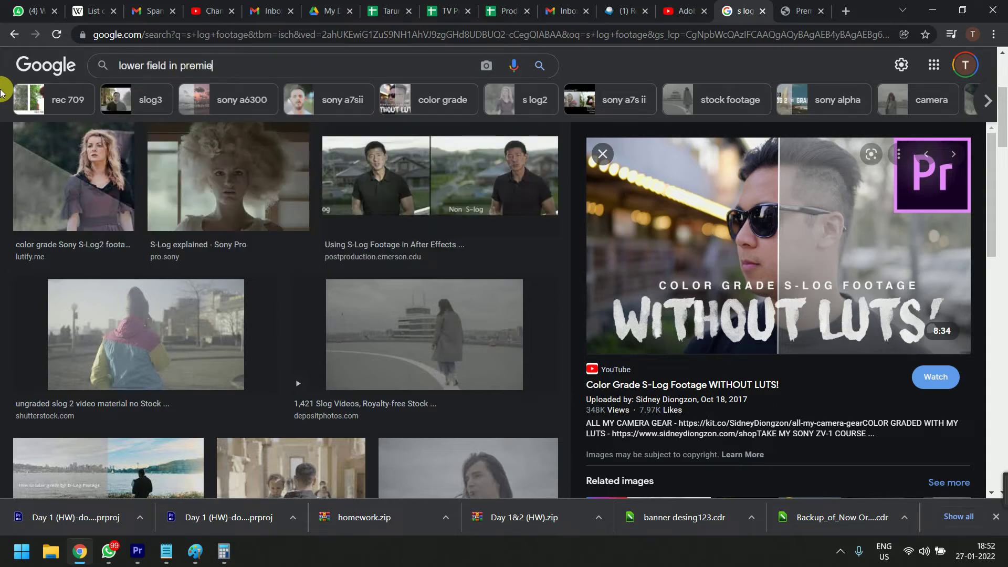
{"action": "type", "text": "re pro"}
{"action": "key", "text": "Return"}
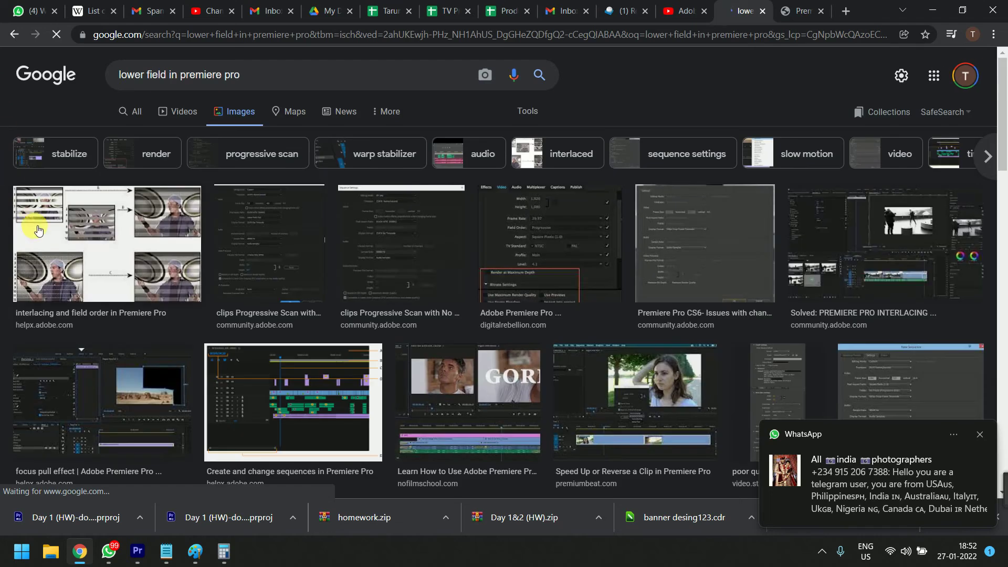
Preview the interlacing and field order image and the Avid field order screencast, and examine their related images.
{"action": "left_click", "coordinate": [84, 231]}
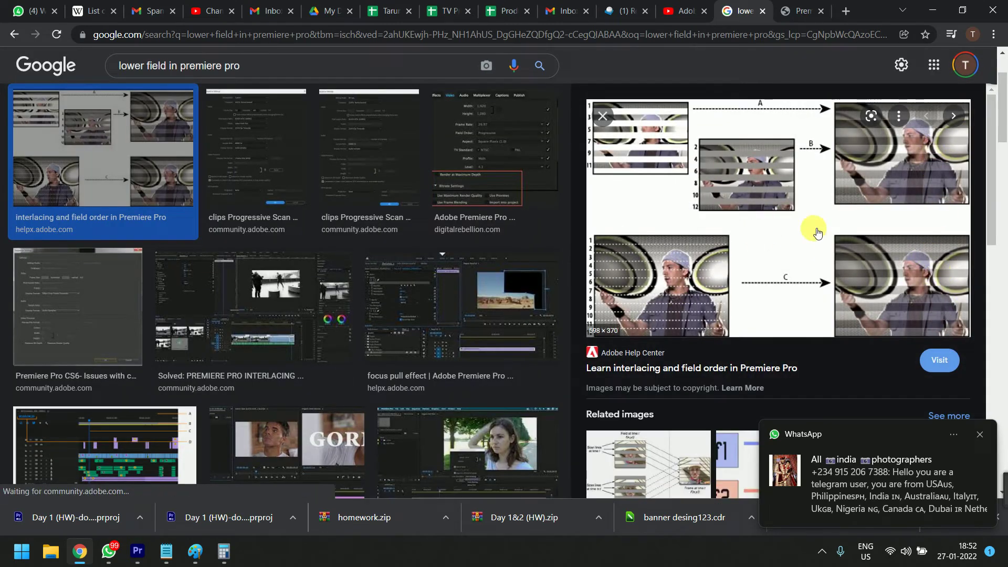
{"action": "scroll", "coordinate": [819, 229], "scroll_direction": "down", "scroll_amount": 6}
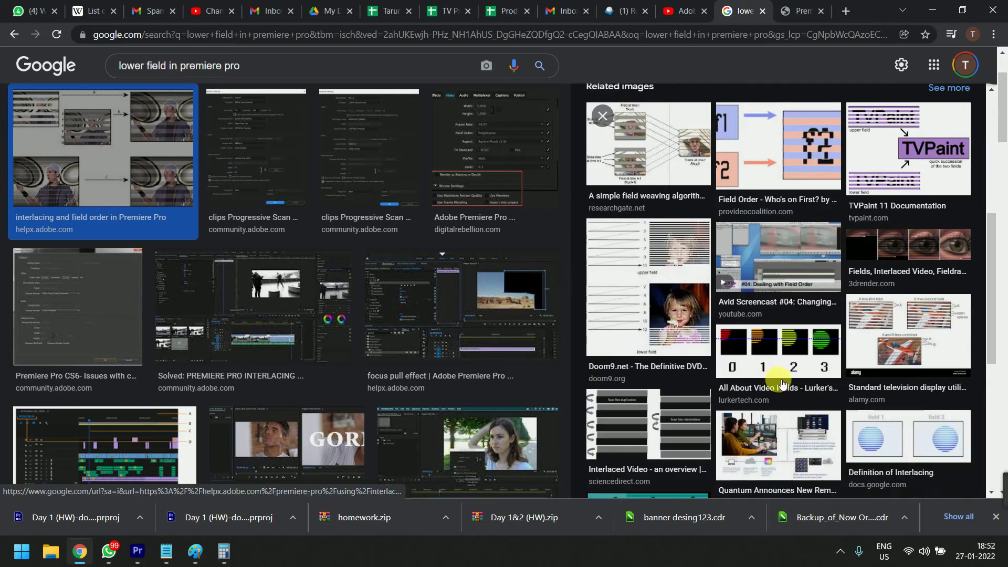
{"action": "left_click", "coordinate": [809, 225]}
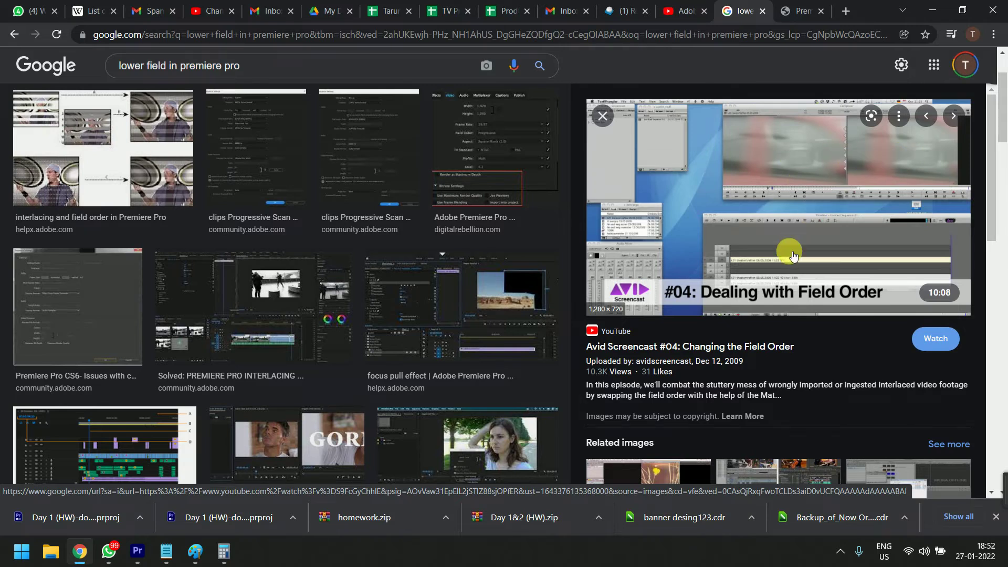
{"action": "scroll", "coordinate": [742, 383], "scroll_direction": "down", "scroll_amount": 3}
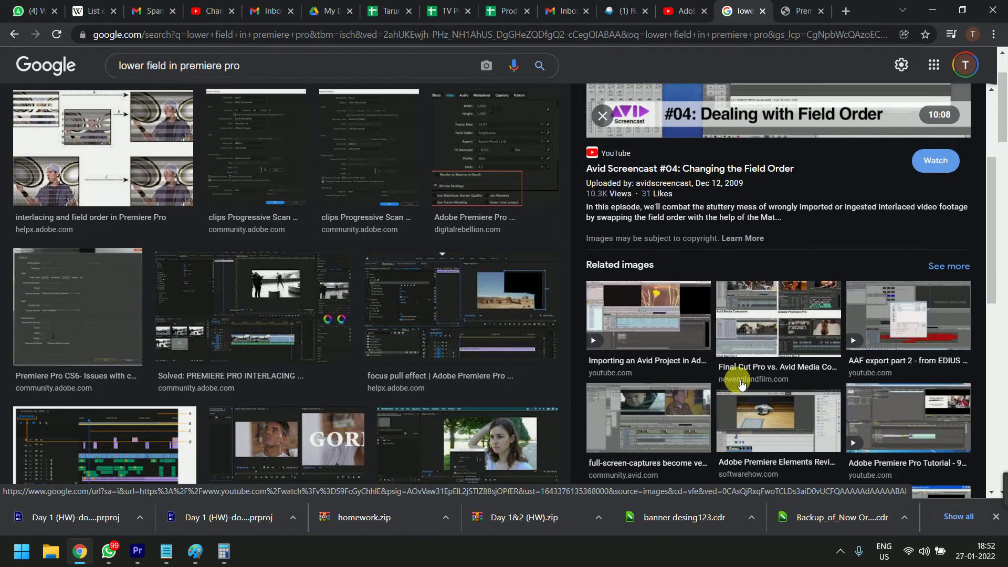
{"action": "scroll", "coordinate": [742, 383], "scroll_direction": "up", "scroll_amount": 3}
Browse the lower field image results for field order examples, previewing the Training Connection image on creating and editing text.
{"action": "scroll", "coordinate": [383, 355], "scroll_direction": "down", "scroll_amount": 6}
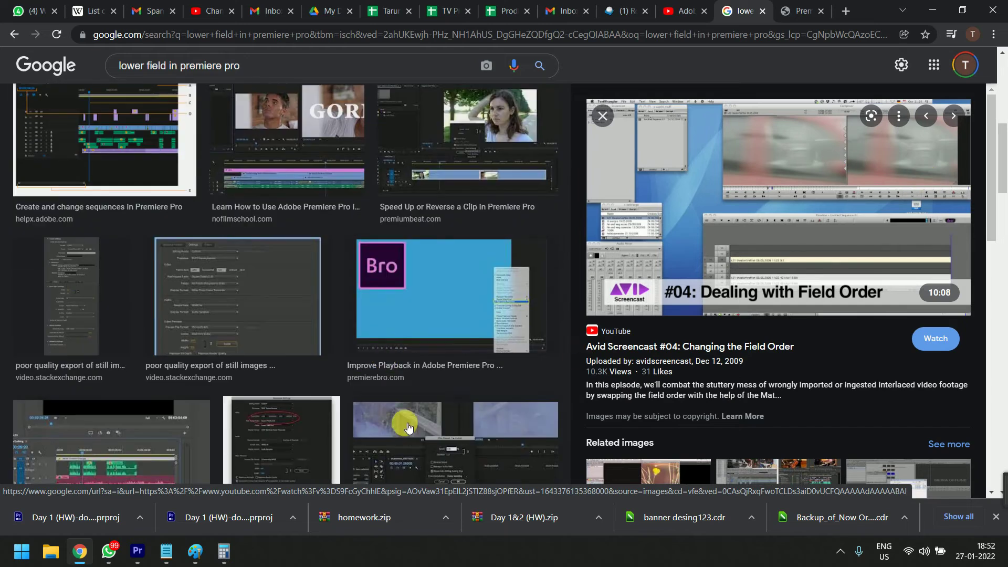
{"action": "scroll", "coordinate": [410, 427], "scroll_direction": "down", "scroll_amount": 6}
{"action": "scroll", "coordinate": [412, 427], "scroll_direction": "down", "scroll_amount": 14}
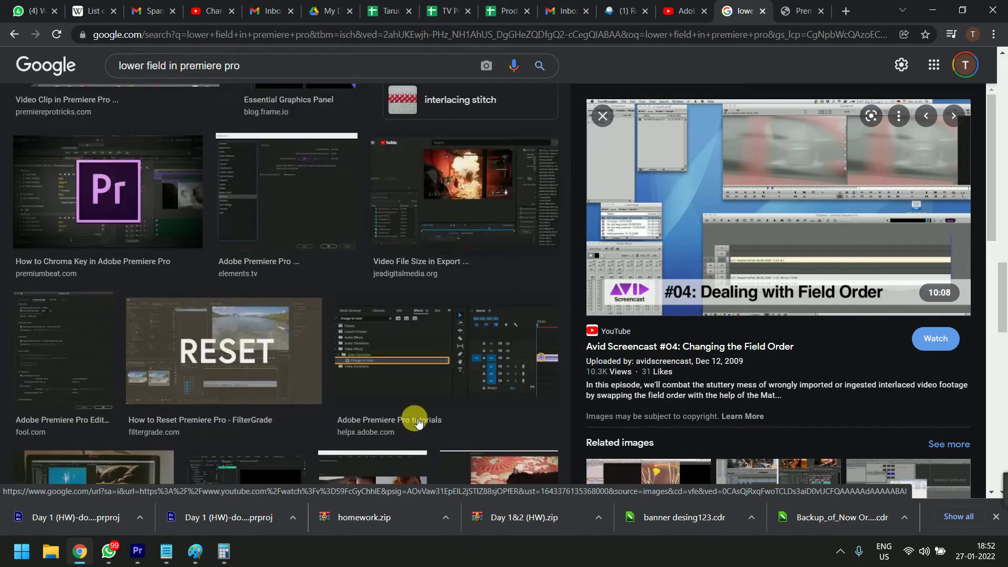
{"action": "scroll", "coordinate": [419, 420], "scroll_direction": "down", "scroll_amount": 10}
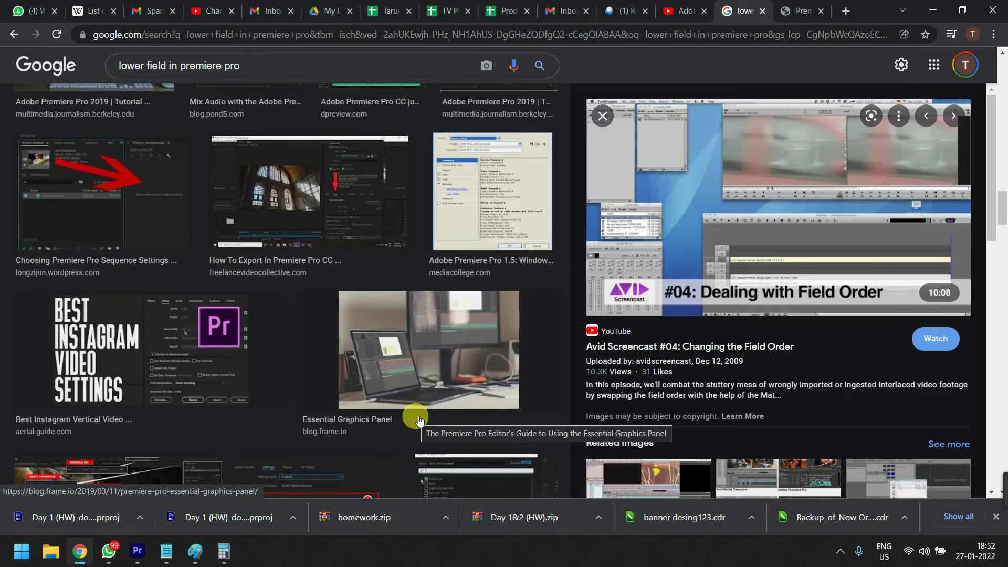
{"action": "scroll", "coordinate": [418, 420], "scroll_direction": "up", "scroll_amount": 2}
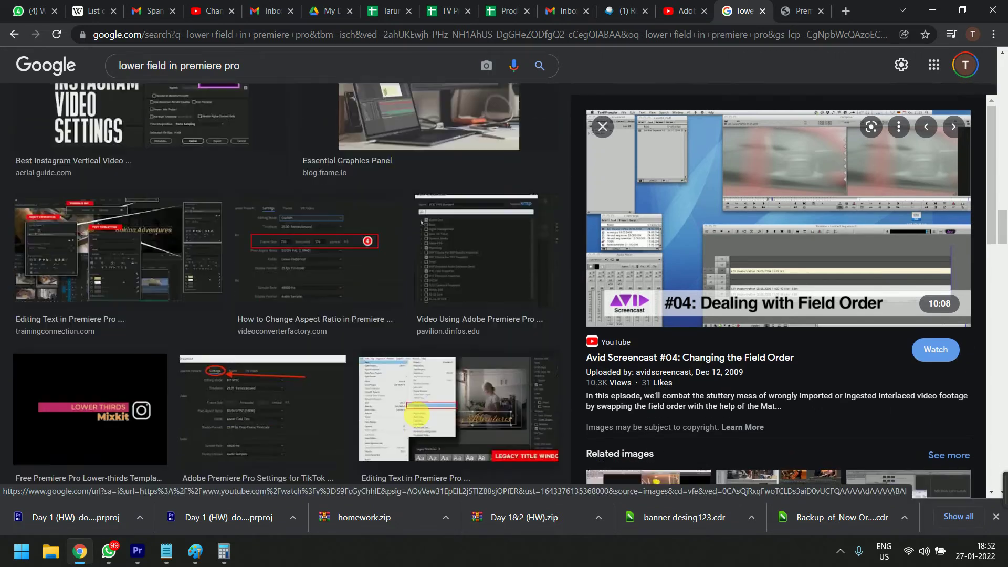
{"action": "scroll", "coordinate": [447, 415], "scroll_direction": "down", "scroll_amount": 5}
{"action": "scroll", "coordinate": [471, 399], "scroll_direction": "up", "scroll_amount": 5}
{"action": "left_click", "coordinate": [471, 366]}
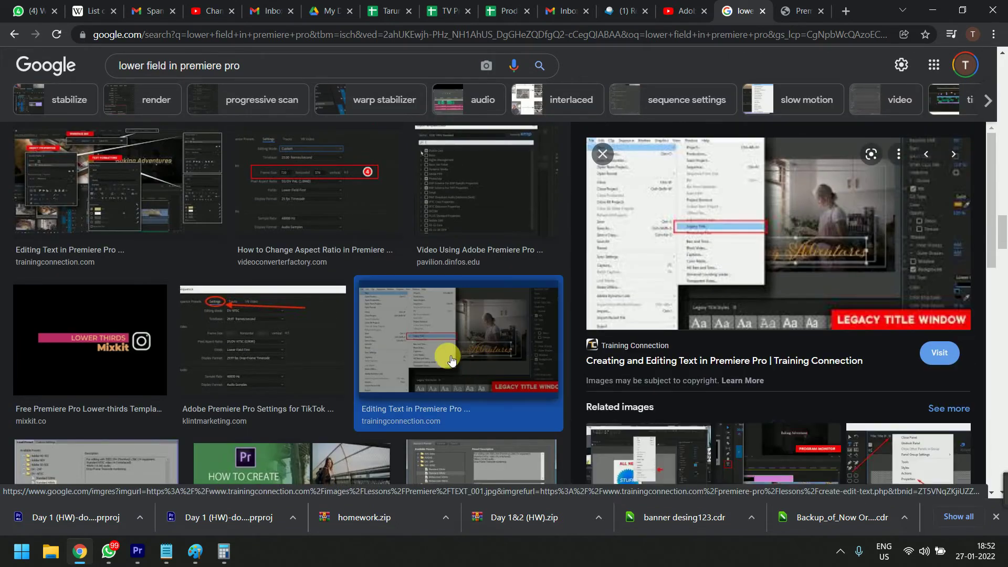
{"action": "scroll", "coordinate": [447, 355], "scroll_direction": "down", "scroll_amount": 8}
{"action": "scroll", "coordinate": [450, 358], "scroll_direction": "down", "scroll_amount": 10}
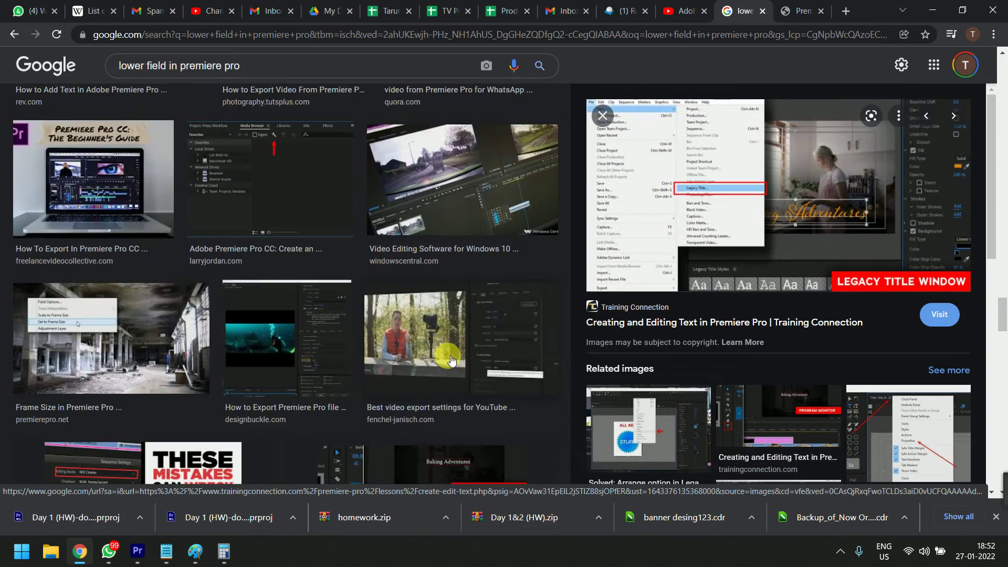
{"action": "scroll", "coordinate": [446, 363], "scroll_direction": "down", "scroll_amount": 10}
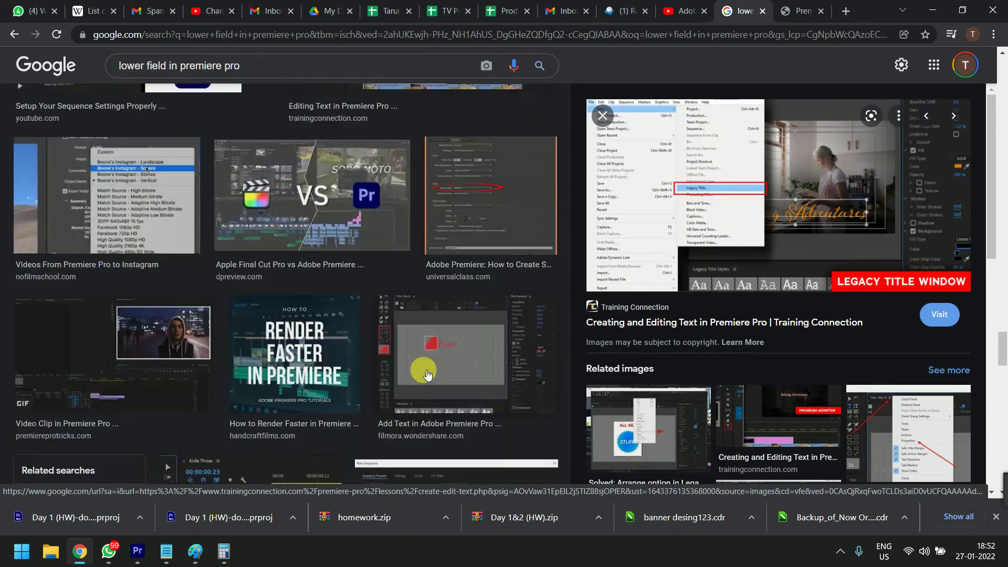
{"action": "scroll", "coordinate": [428, 375], "scroll_direction": "down", "scroll_amount": 12}
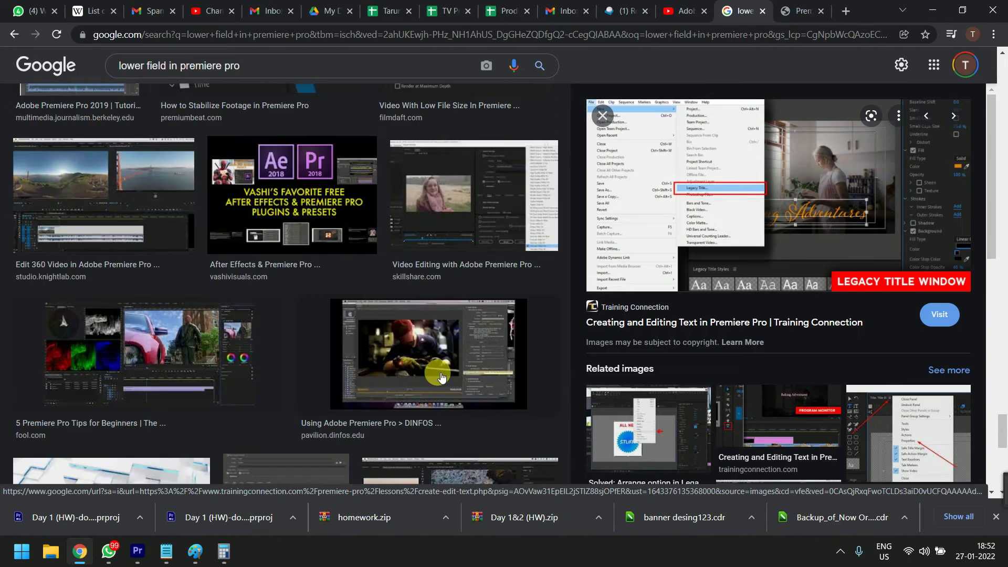
{"action": "scroll", "coordinate": [442, 370], "scroll_direction": "down", "scroll_amount": 10}
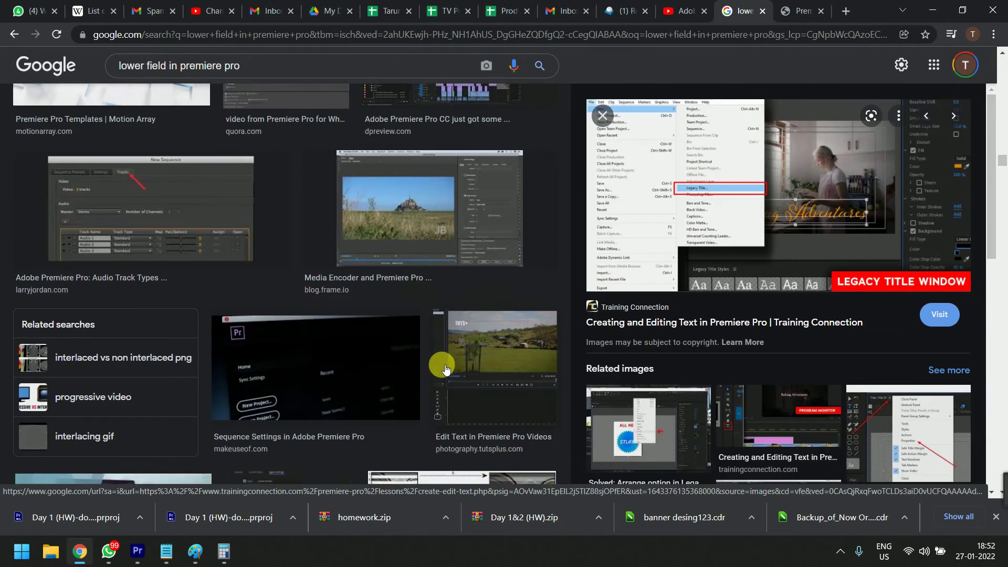
{"action": "scroll", "coordinate": [445, 368], "scroll_direction": "down", "scroll_amount": 7}
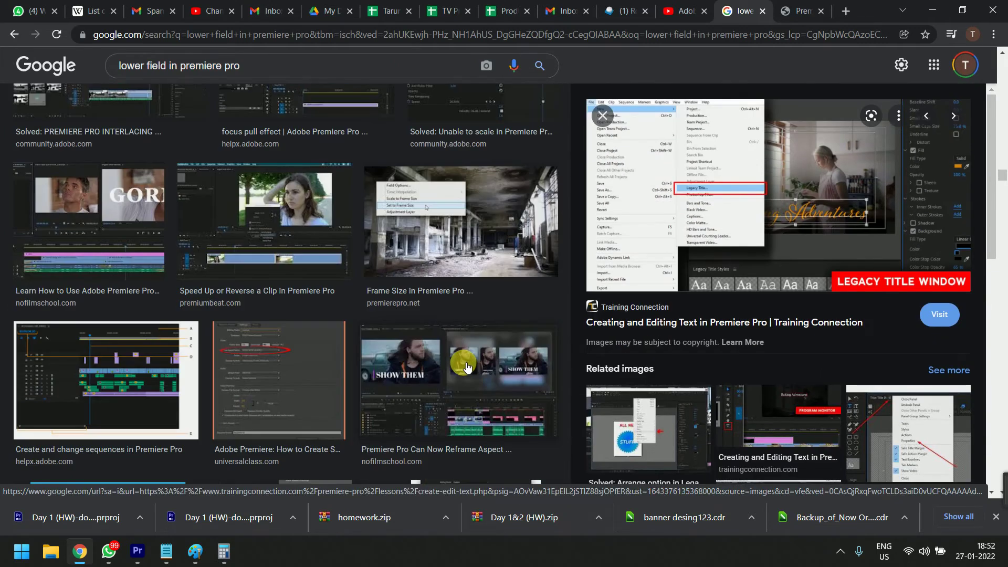
{"action": "scroll", "coordinate": [465, 364], "scroll_direction": "down", "scroll_amount": 6}
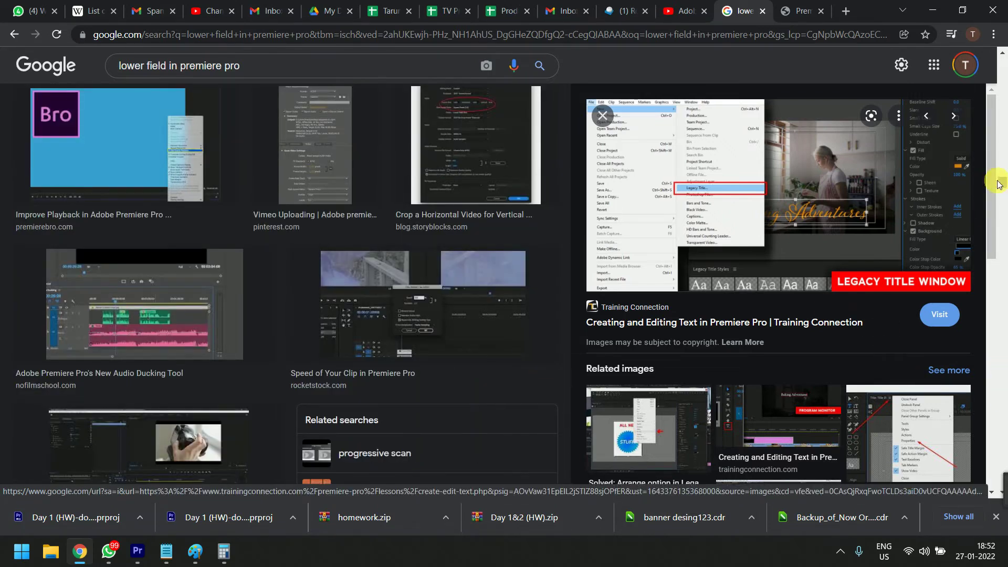
Change the Google Images search to upper field in premiere pro.
{"action": "left_click_drag", "start_coordinate": [998, 184], "coordinate": [996, 121]}
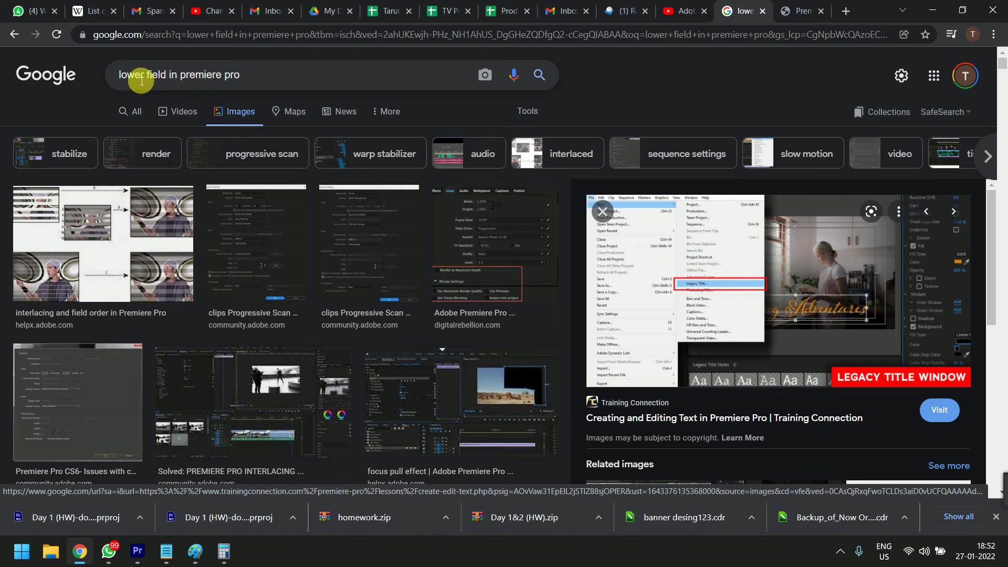
{"action": "left_click_drag", "start_coordinate": [147, 77], "coordinate": [64, 89]}
{"action": "type", "text": "upppe"}
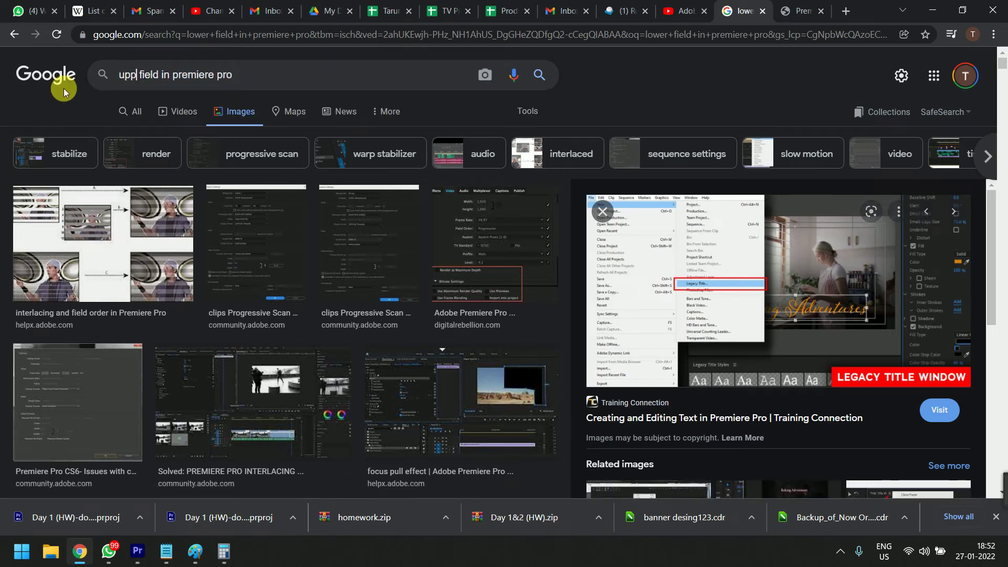
{"action": "key", "text": "BackSpace"}
{"action": "key", "text": "BackSpace"}
{"action": "type", "text": "er"}
{"action": "key", "text": "Return"}
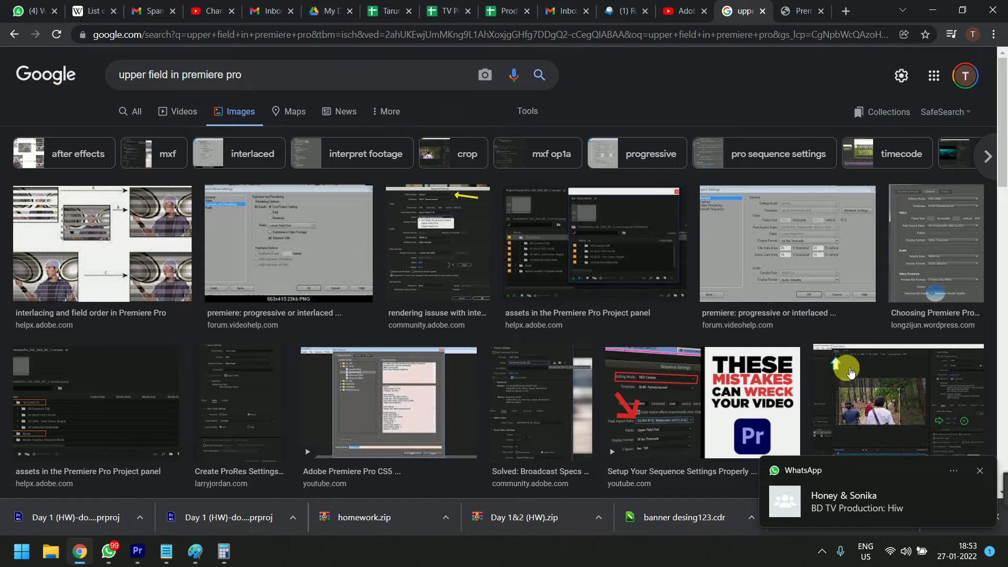
Browse the upper field image results and preview the Peachpit image on modifying clips.
{"action": "scroll", "coordinate": [828, 364], "scroll_direction": "down", "scroll_amount": 1}
{"action": "scroll", "coordinate": [827, 365], "scroll_direction": "down", "scroll_amount": 10}
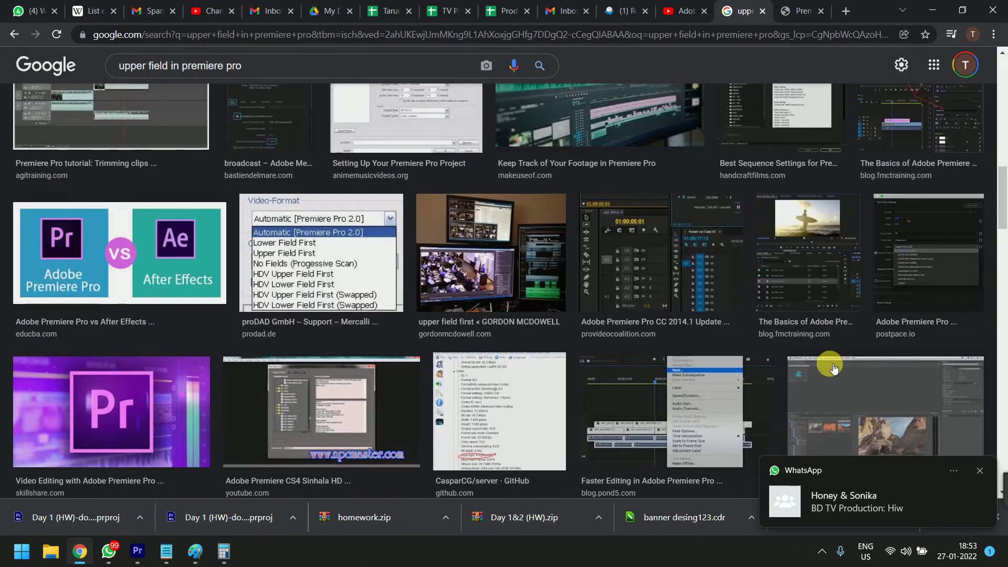
{"action": "scroll", "coordinate": [834, 368], "scroll_direction": "down", "scroll_amount": 10}
{"action": "scroll", "coordinate": [833, 368], "scroll_direction": "down", "scroll_amount": 8}
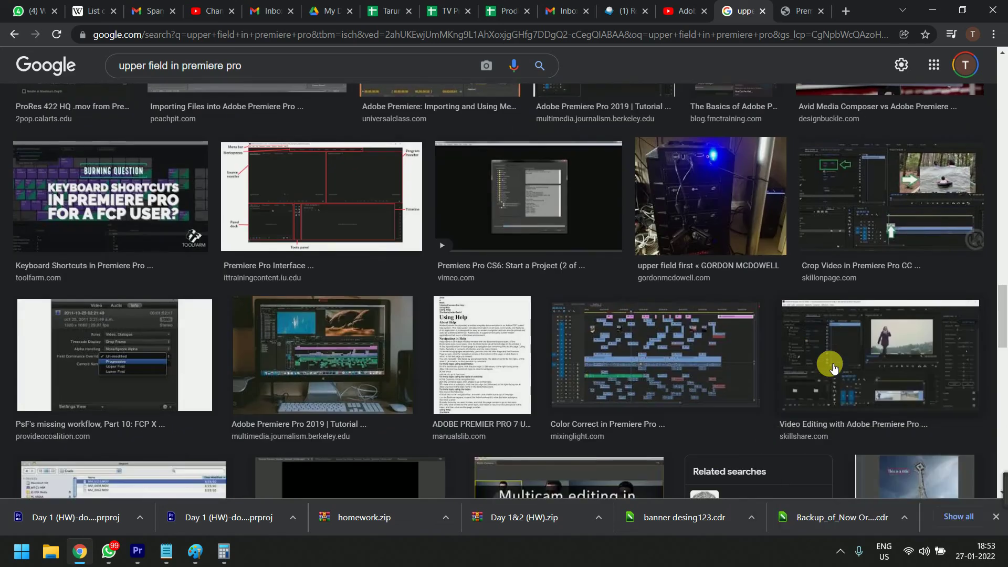
{"action": "scroll", "coordinate": [833, 368], "scroll_direction": "down", "scroll_amount": 6}
{"action": "scroll", "coordinate": [830, 358], "scroll_direction": "down", "scroll_amount": 5}
{"action": "scroll", "coordinate": [830, 358], "scroll_direction": "up", "scroll_amount": 4}
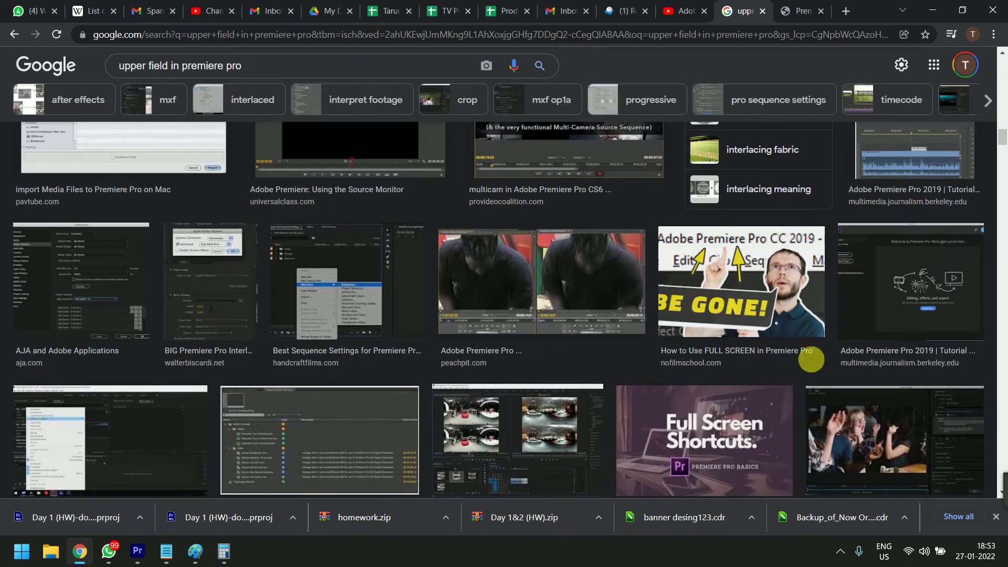
{"action": "left_click", "coordinate": [532, 315]}
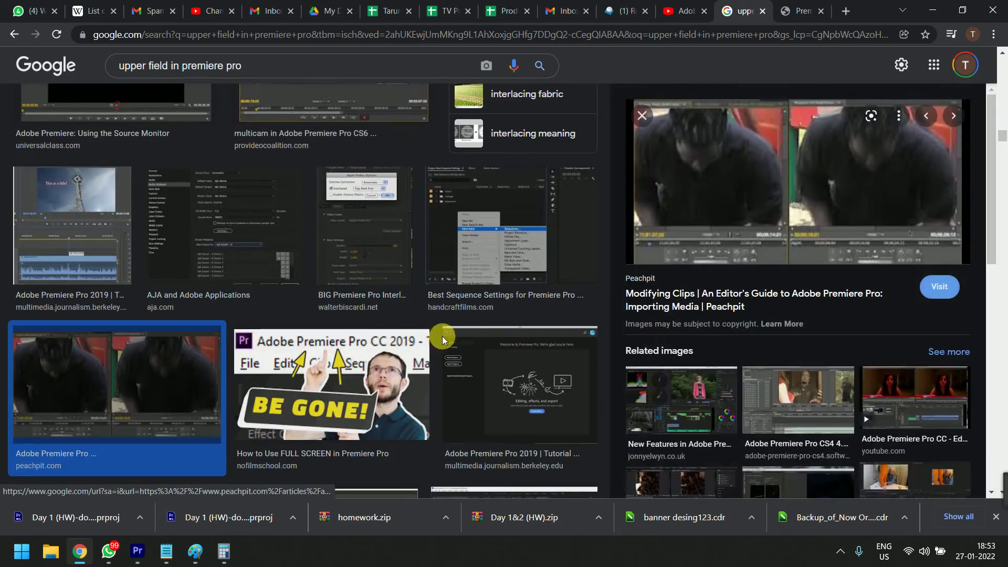
Preview the proDAD image of the Video-Format field order list and examine its related images.
{"action": "scroll", "coordinate": [313, 268], "scroll_direction": "down", "scroll_amount": 8}
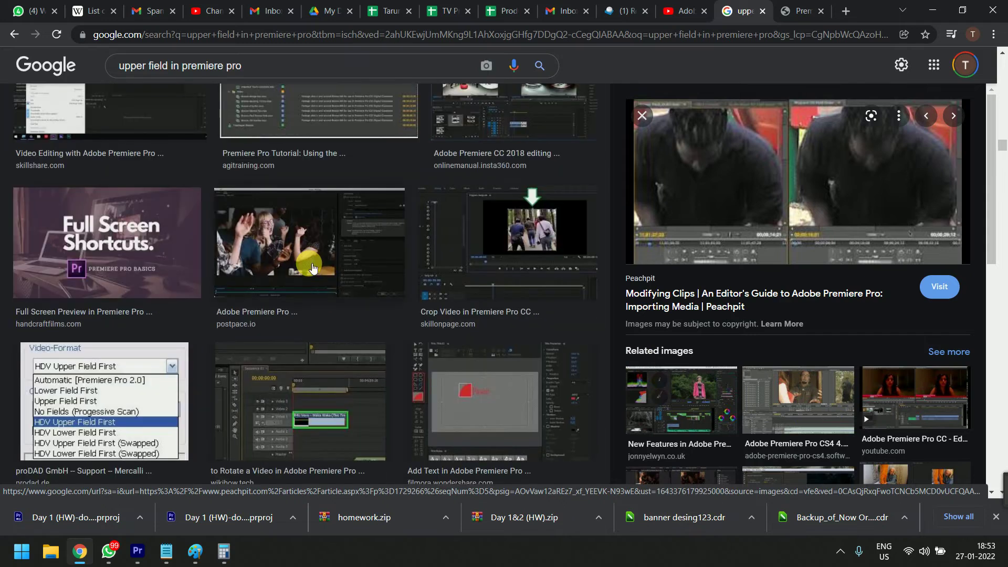
{"action": "scroll", "coordinate": [313, 268], "scroll_direction": "down", "scroll_amount": 6}
{"action": "scroll", "coordinate": [310, 265], "scroll_direction": "up", "scroll_amount": 6}
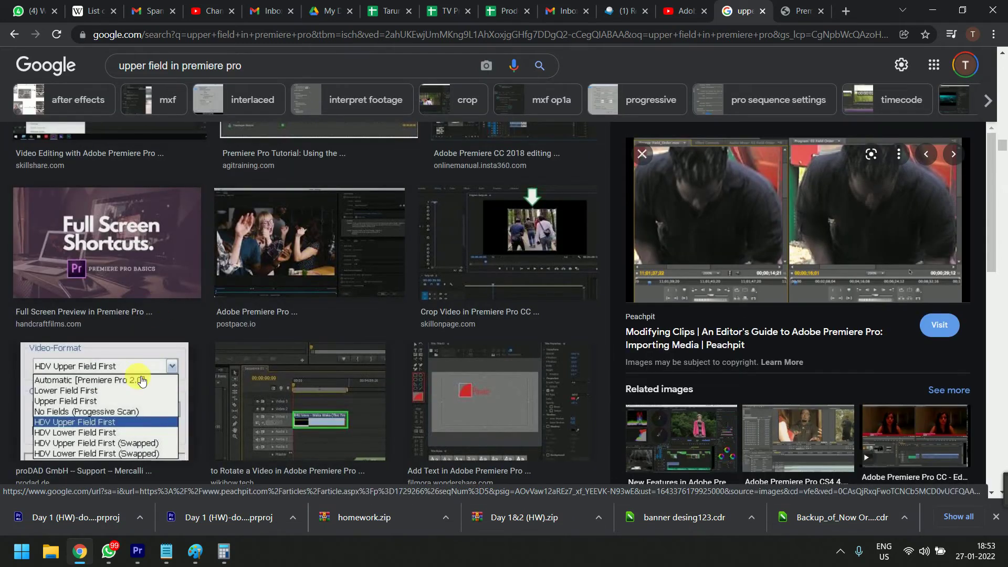
{"action": "left_click", "coordinate": [141, 380]}
{"action": "scroll", "coordinate": [679, 333], "scroll_direction": "down", "scroll_amount": 10}
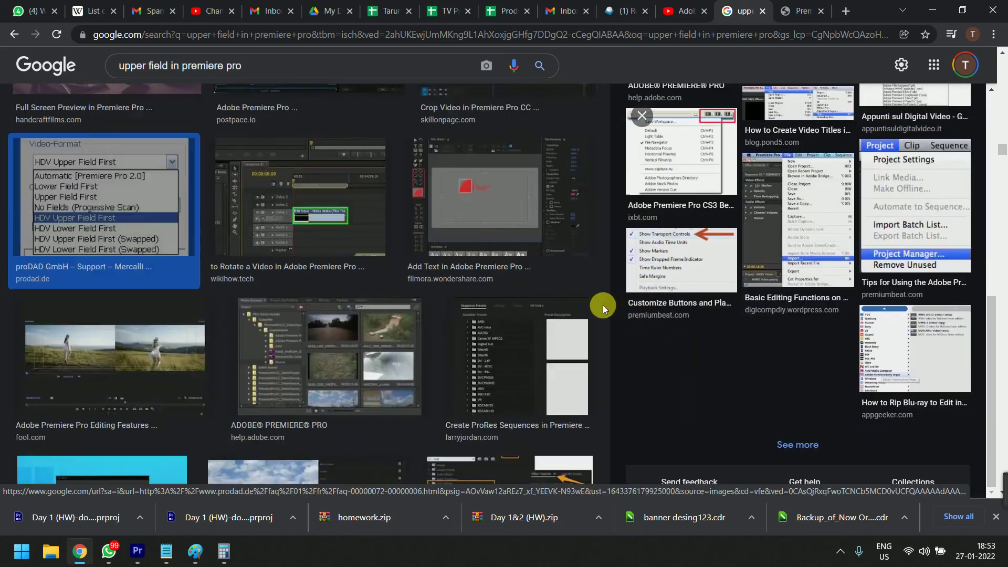
{"action": "scroll", "coordinate": [547, 288], "scroll_direction": "down", "scroll_amount": 10}
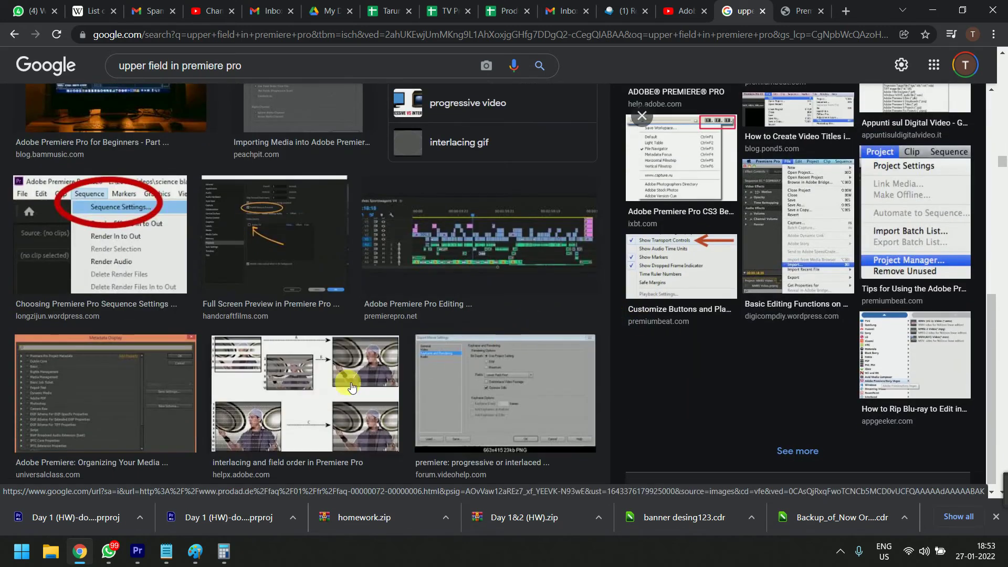
Preview the interlacing and field order image, and follow its related images to the interlaced-to-progressive video tutorial.
{"action": "left_click", "coordinate": [351, 387]}
{"action": "scroll", "coordinate": [812, 434], "scroll_direction": "down", "scroll_amount": 5}
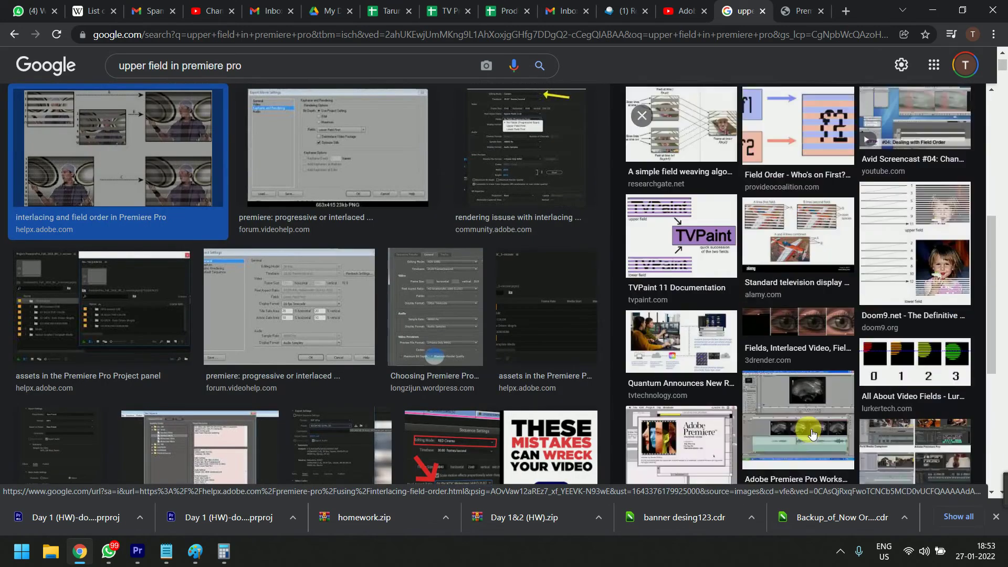
{"action": "scroll", "coordinate": [812, 434], "scroll_direction": "down", "scroll_amount": 1}
{"action": "left_click", "coordinate": [804, 276]}
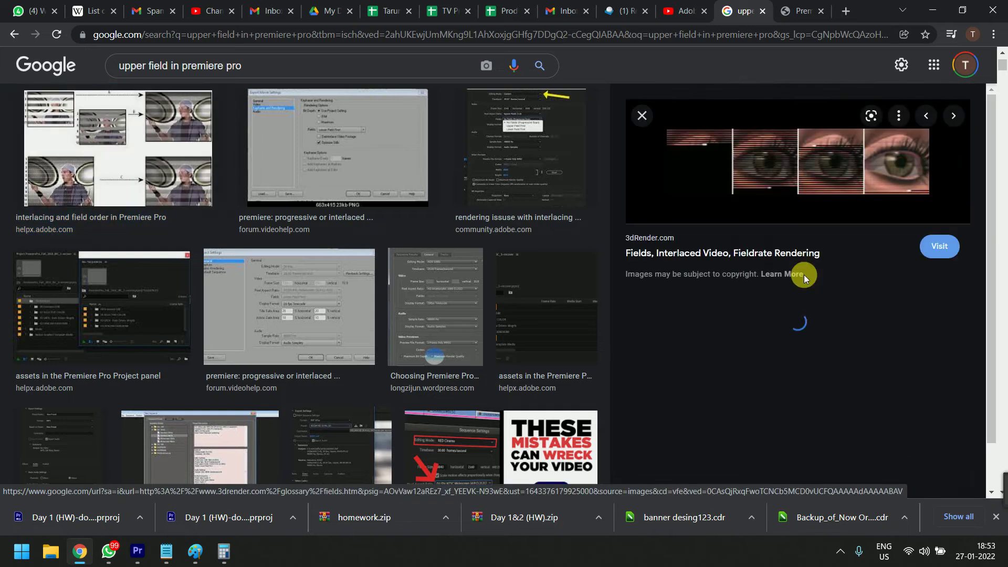
{"action": "scroll", "coordinate": [793, 384], "scroll_direction": "down", "scroll_amount": 5}
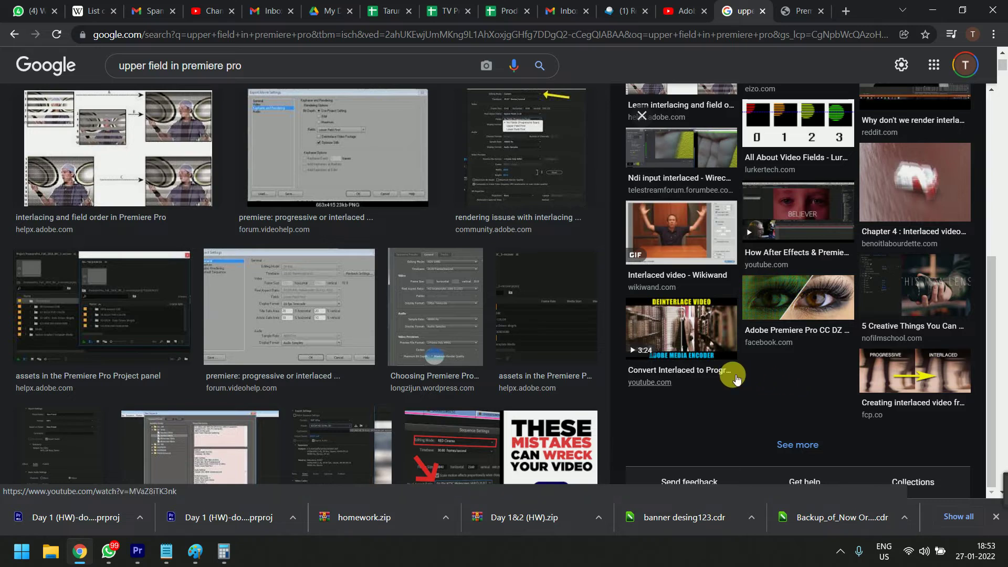
{"action": "left_click", "coordinate": [709, 336]}
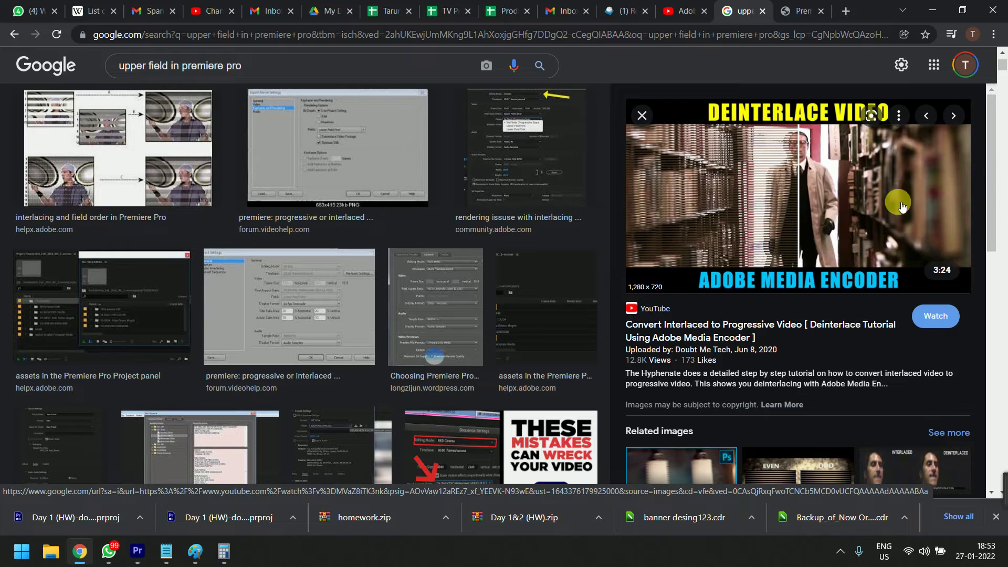
Switch to Paint, circle the handwritten RGB note and underline the pixel label, and return to the image results.
{"action": "left_click", "coordinate": [187, 563]}
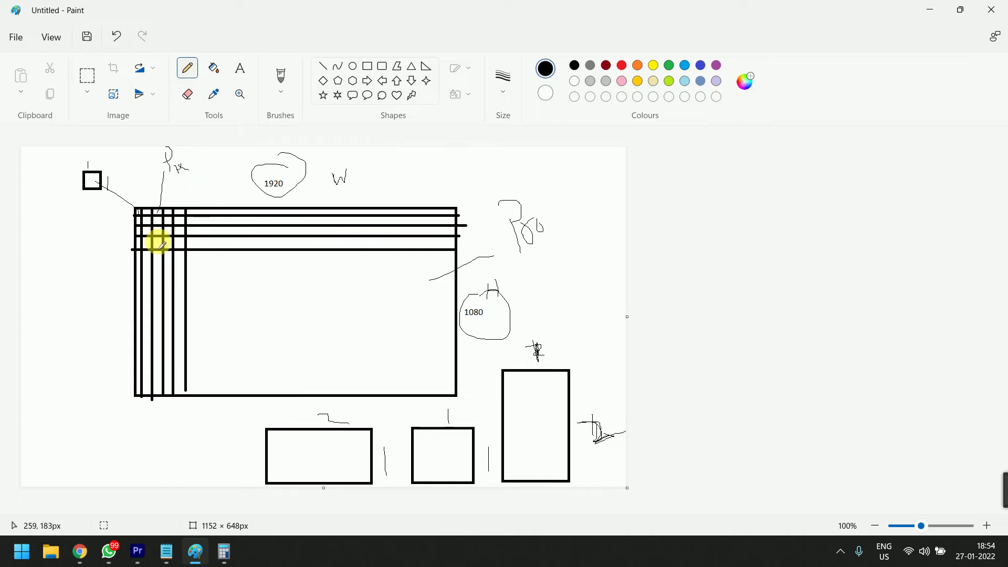
{"action": "mouse_move", "coordinate": [532, 192]}
{"action": "left_mouse_down"}
{"action": "mouse_move", "coordinate": [486, 223]}
{"action": "mouse_move", "coordinate": [603, 218]}
{"action": "mouse_move", "coordinate": [503, 178]}
{"action": "left_mouse_up"}
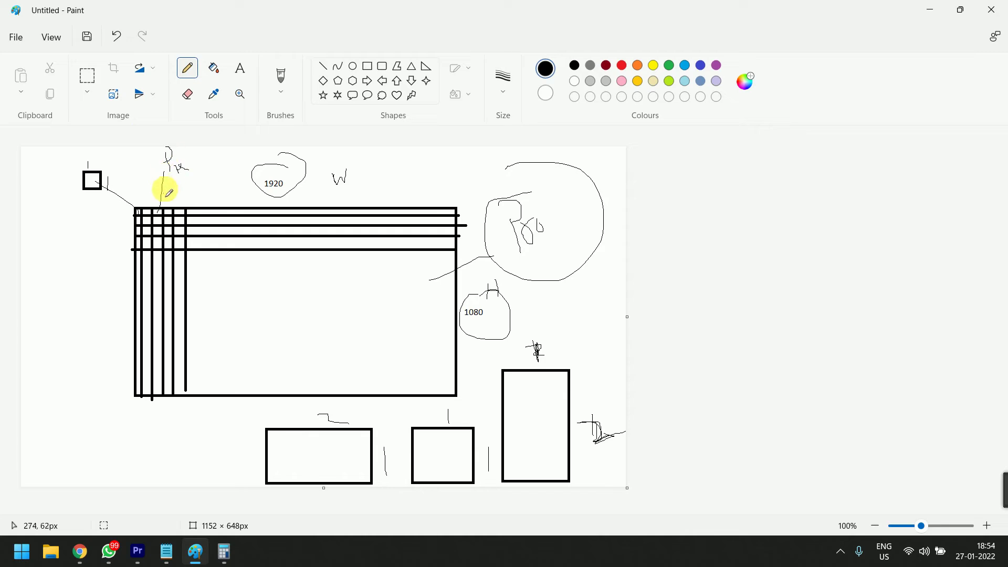
{"action": "left_click_drag", "start_coordinate": [156, 181], "coordinate": [202, 174]}
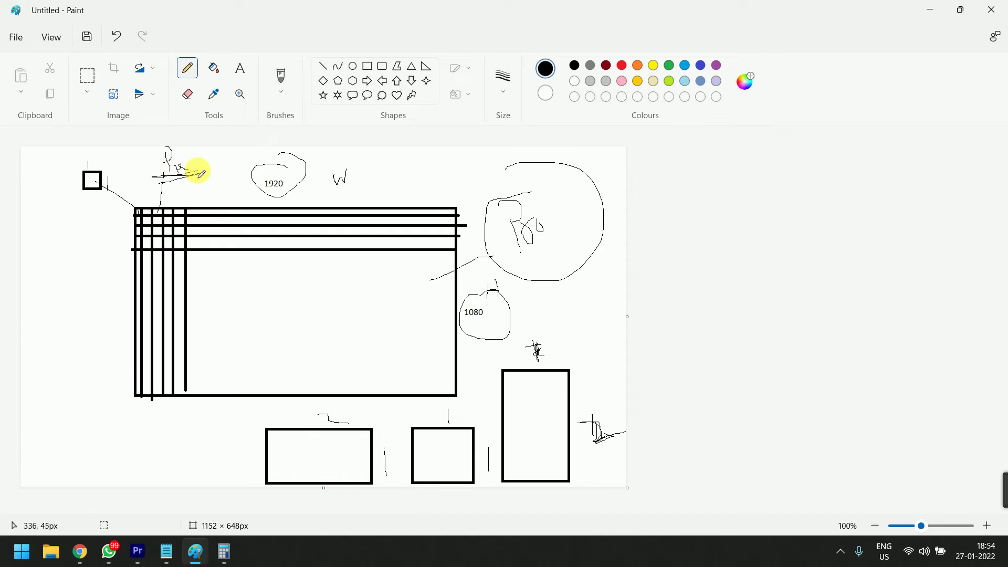
{"action": "left_click", "coordinate": [930, 8]}
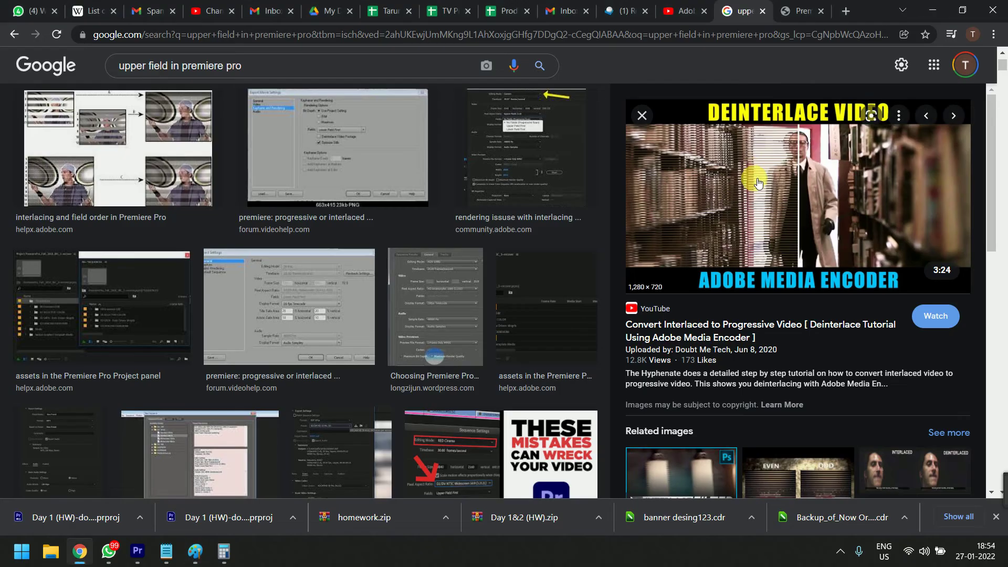
Switch to Premiere Pro and choose No Fields (Progressive Scan) and a 25.00 frames/second timebase for the new sequence.
{"action": "left_click", "coordinate": [135, 560]}
{"action": "left_click", "coordinate": [421, 183]}
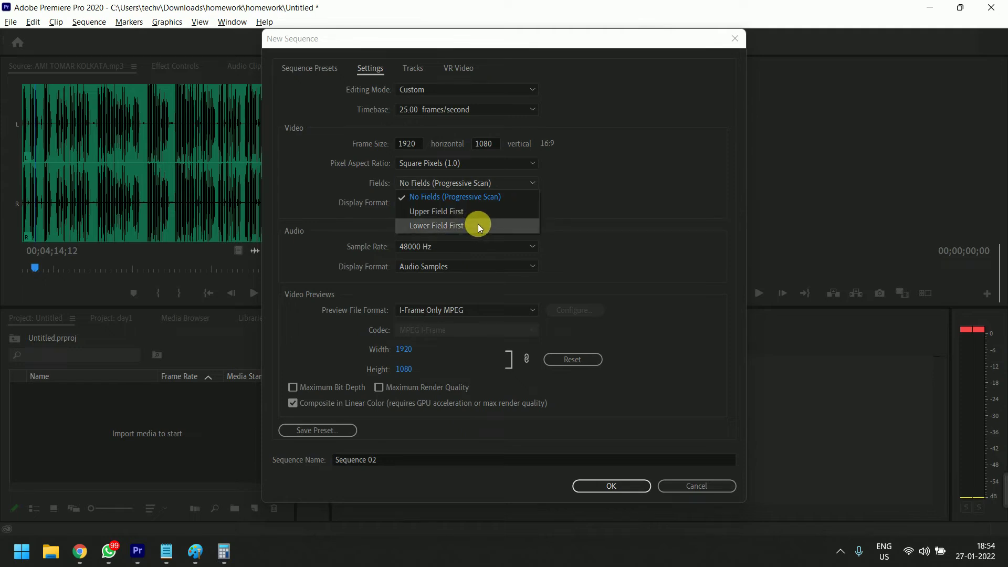
{"action": "left_click", "coordinate": [473, 197]}
{"action": "left_click", "coordinate": [456, 110]}
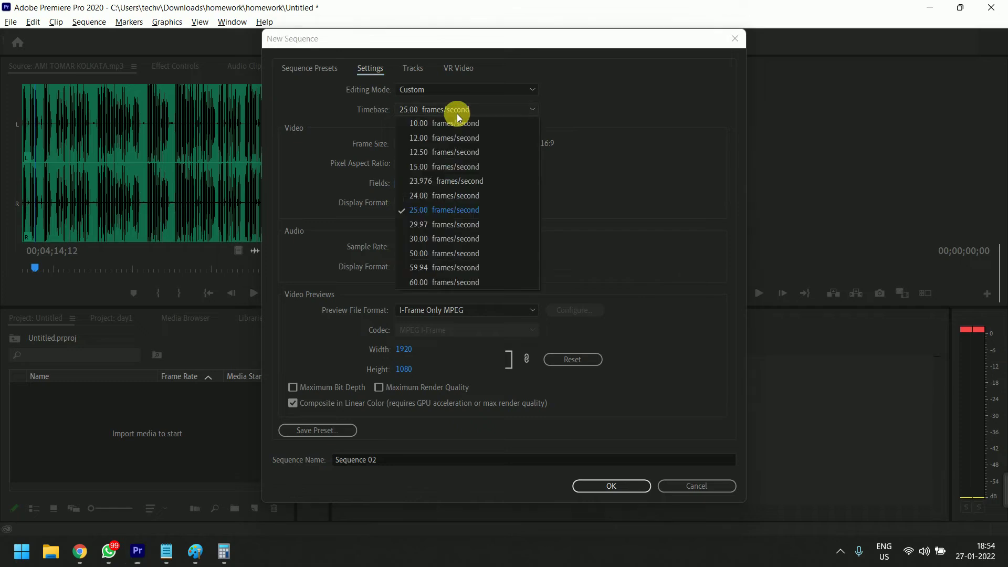
{"action": "left_click", "coordinate": [464, 208]}
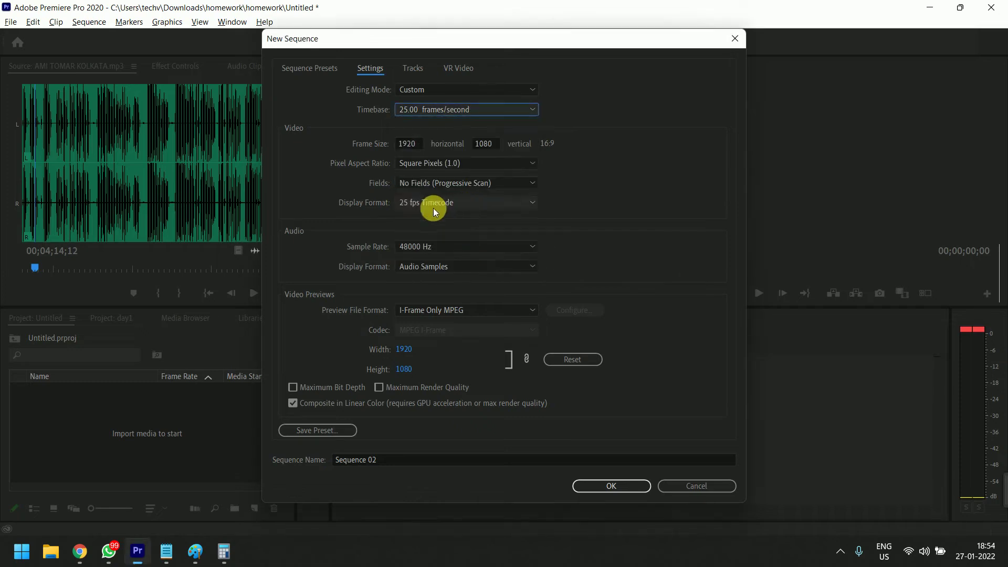
Check the video Display Format options, and set the new sequence's Timebase to 59.94 frames/second.
{"action": "left_click", "coordinate": [431, 204]}
{"action": "left_click", "coordinate": [450, 110]}
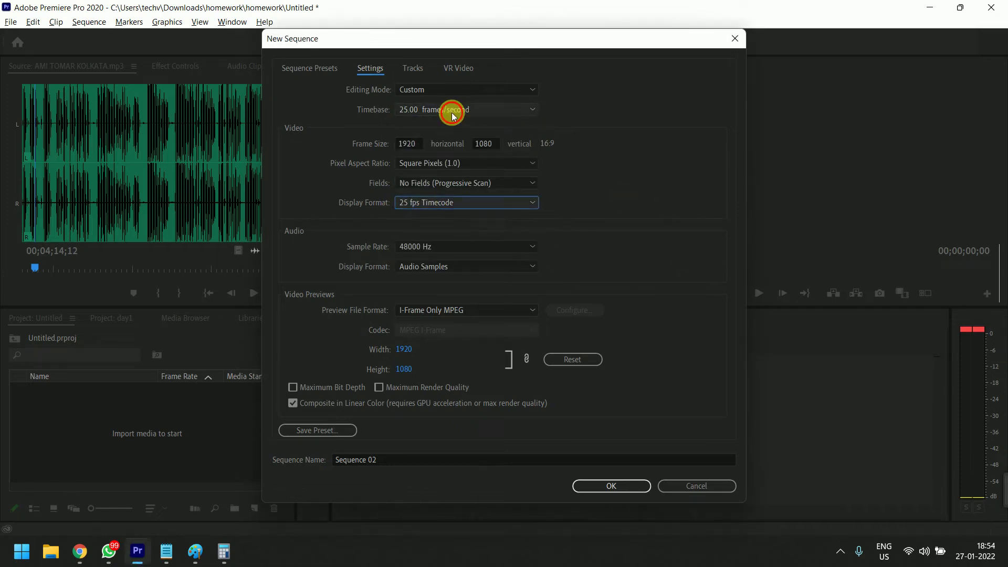
{"action": "left_click", "coordinate": [450, 110]}
{"action": "left_click", "coordinate": [450, 264]}
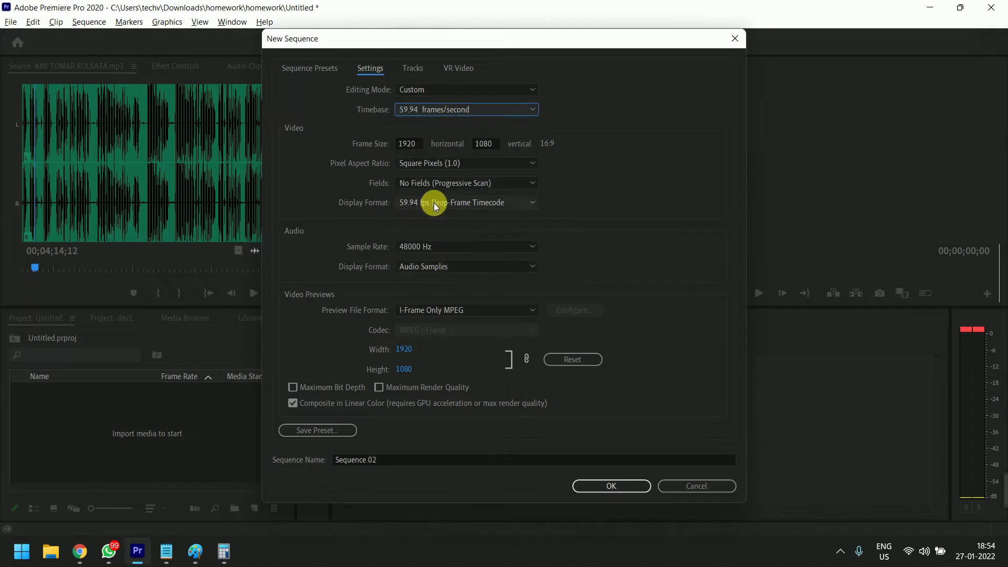
Set the new sequence's Timebase to 25.00 frames/second and review the available audio Sample Rate options.
{"action": "left_click", "coordinate": [457, 112]}
{"action": "left_click", "coordinate": [407, 212]}
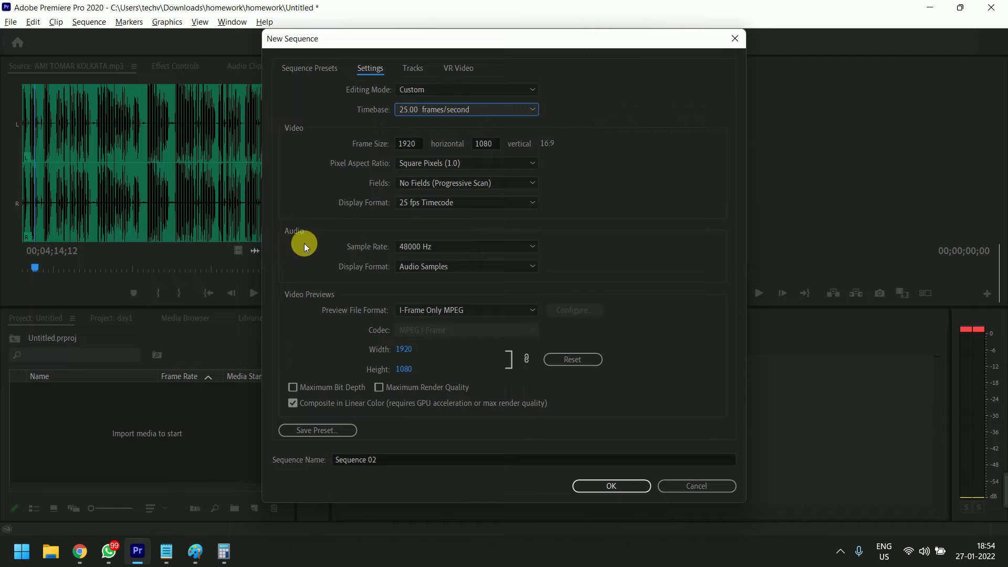
{"action": "left_click", "coordinate": [458, 247]}
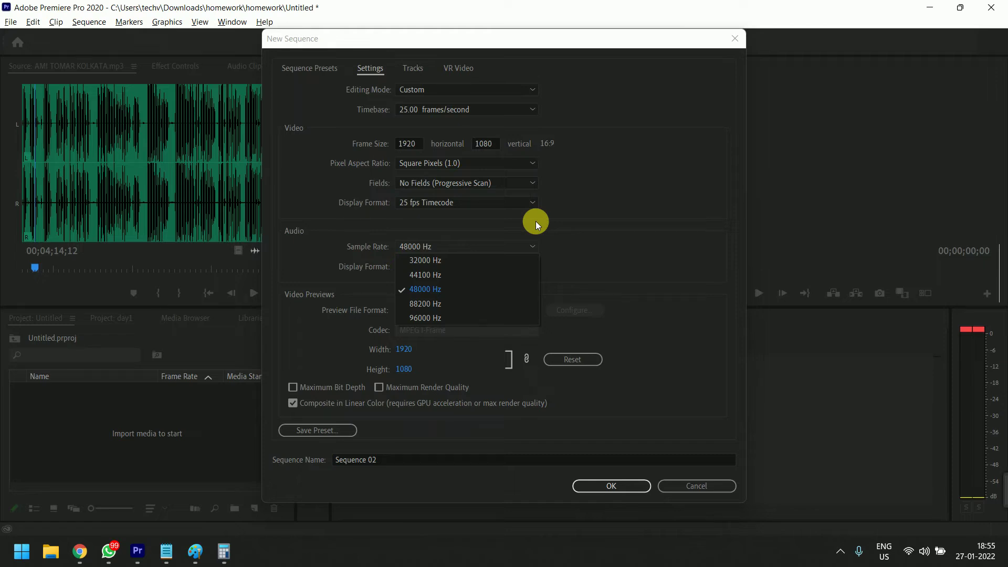
{"action": "left_click", "coordinate": [658, 236]}
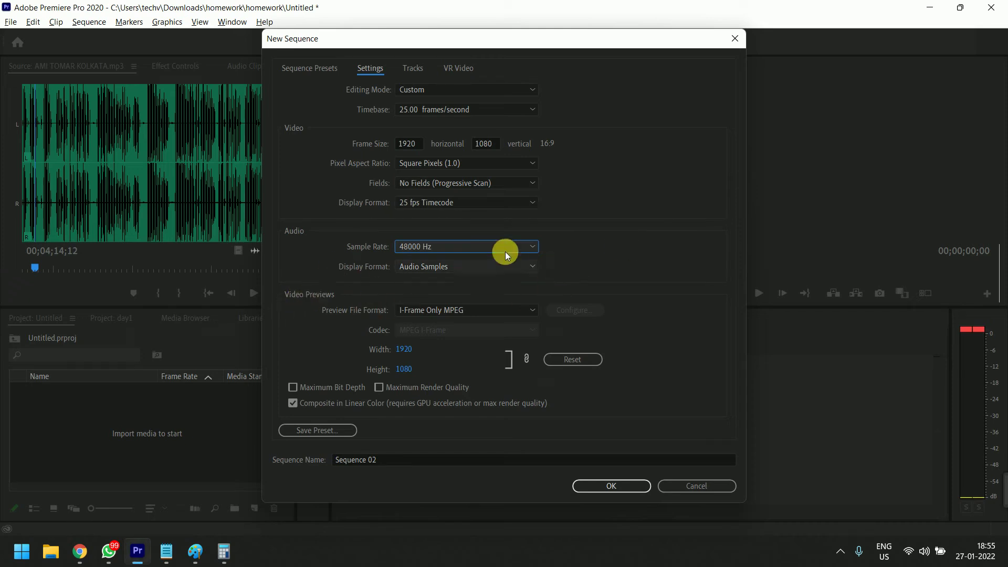
{"action": "left_click", "coordinate": [473, 249]}
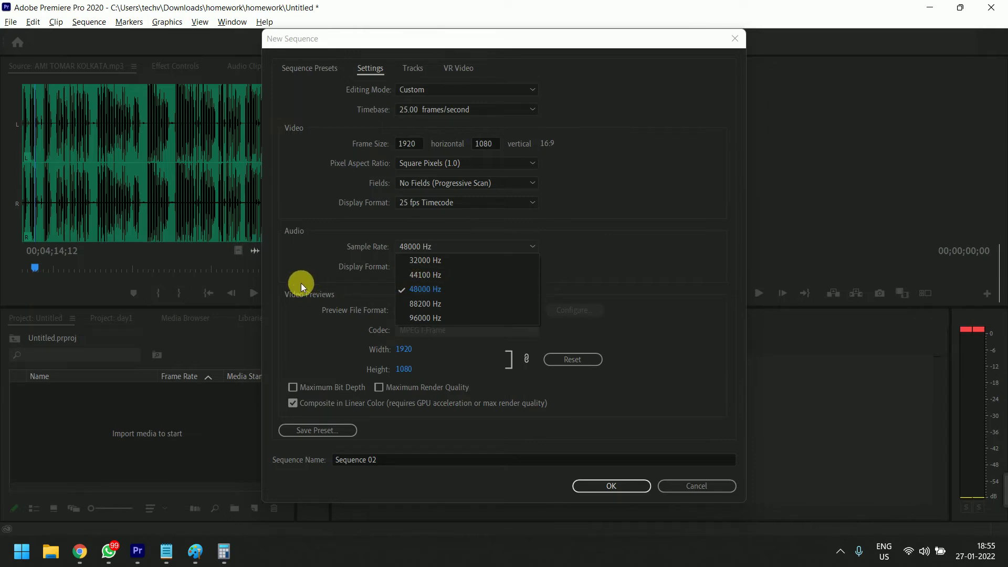
Switch to File Explorer and open the inner SCENE 2 footage folder on New Volume (D:).
{"action": "left_click", "coordinate": [51, 552]}
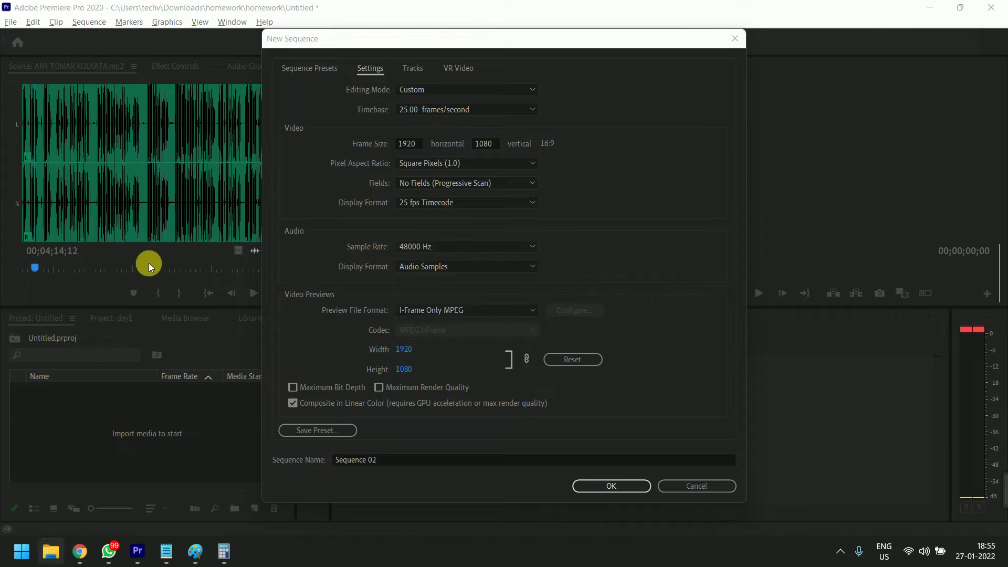
{"action": "left_click", "coordinate": [87, 354]}
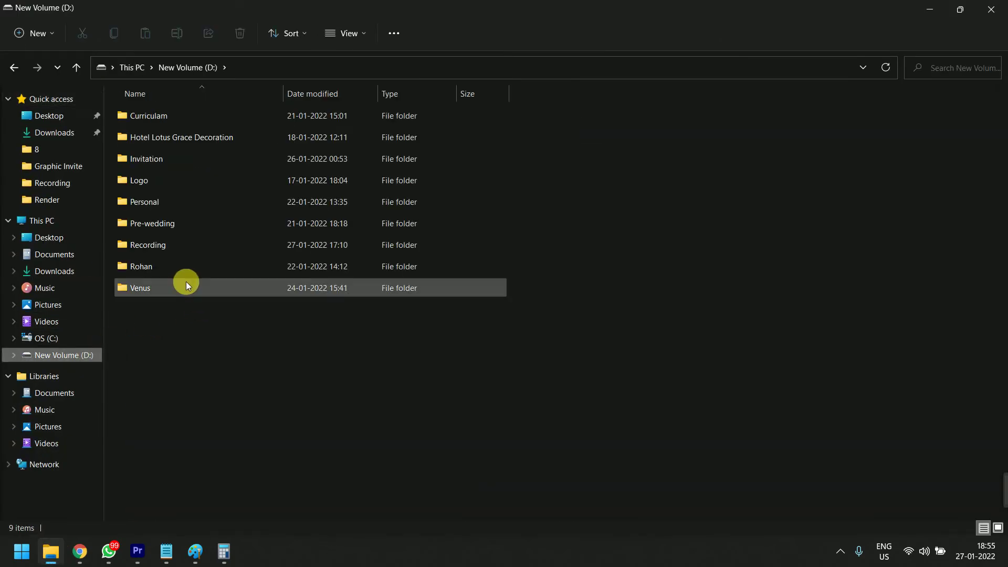
{"action": "left_click", "coordinate": [179, 259]}
{"action": "double_click", "coordinate": [179, 258]}
{"action": "double_click", "coordinate": [160, 173]}
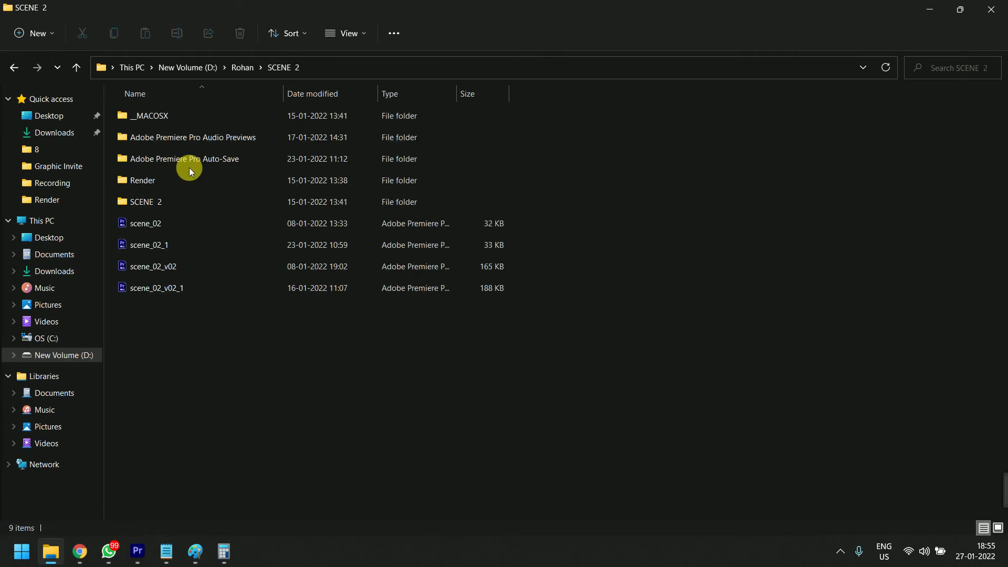
{"action": "double_click", "coordinate": [181, 200]}
Check the detailed file properties of clip MVI_6846, including its audio sample rate, and close them without changes.
{"action": "left_click", "coordinate": [400, 140]}
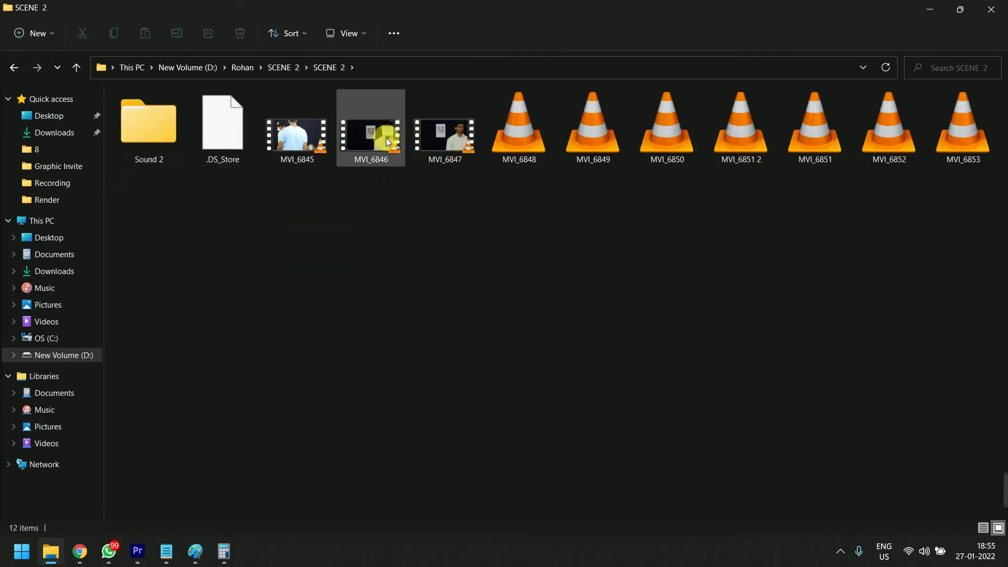
{"action": "right_click", "coordinate": [400, 140]}
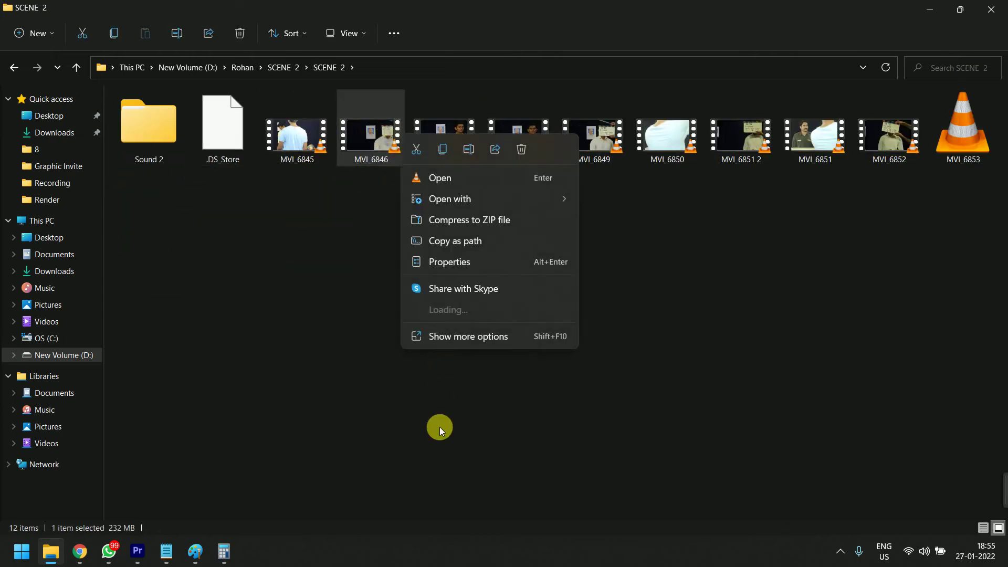
{"action": "left_click", "coordinate": [465, 335]}
{"action": "left_click", "coordinate": [534, 324]}
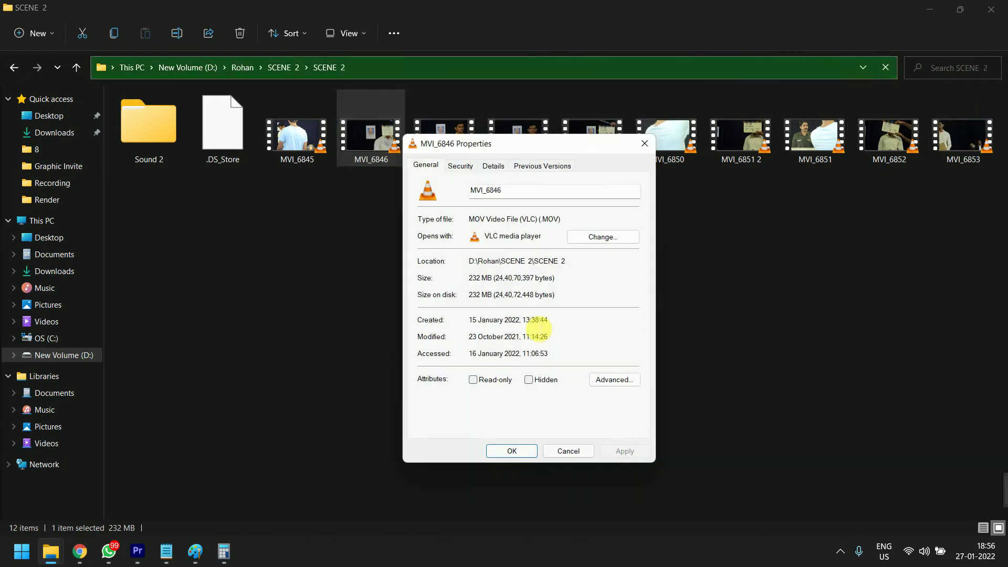
{"action": "left_click", "coordinate": [495, 166]}
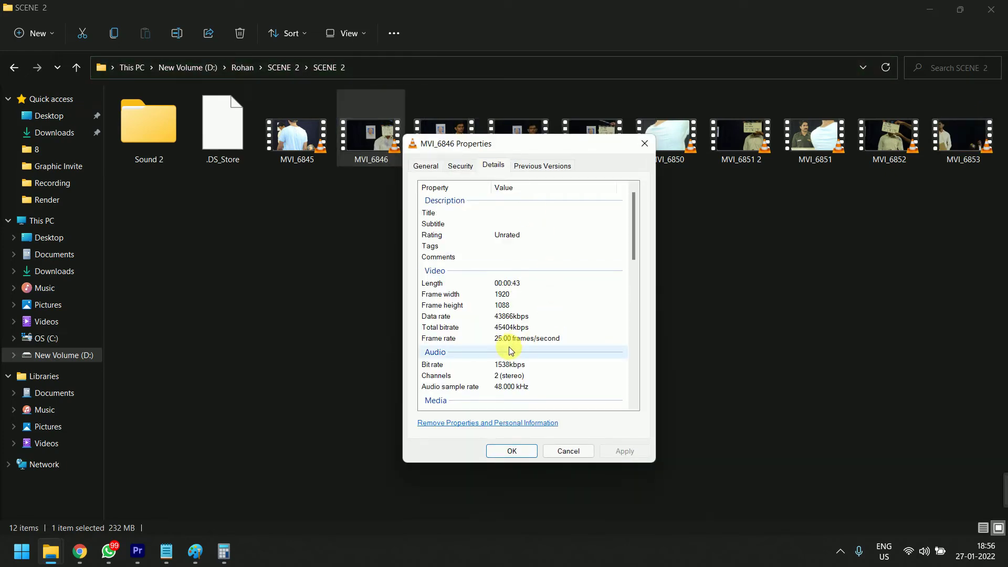
{"action": "left_click", "coordinate": [525, 387]}
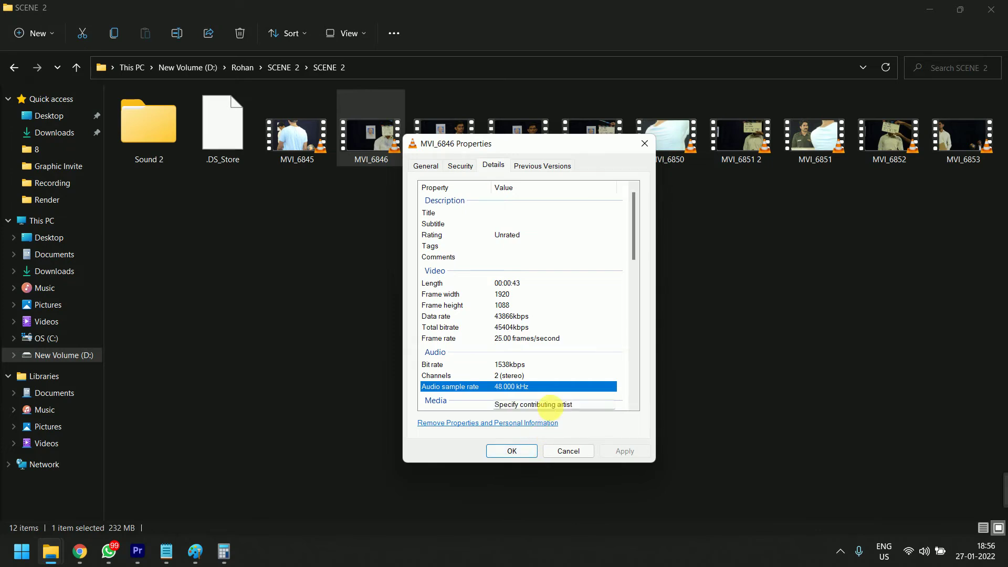
{"action": "left_click", "coordinate": [569, 451]}
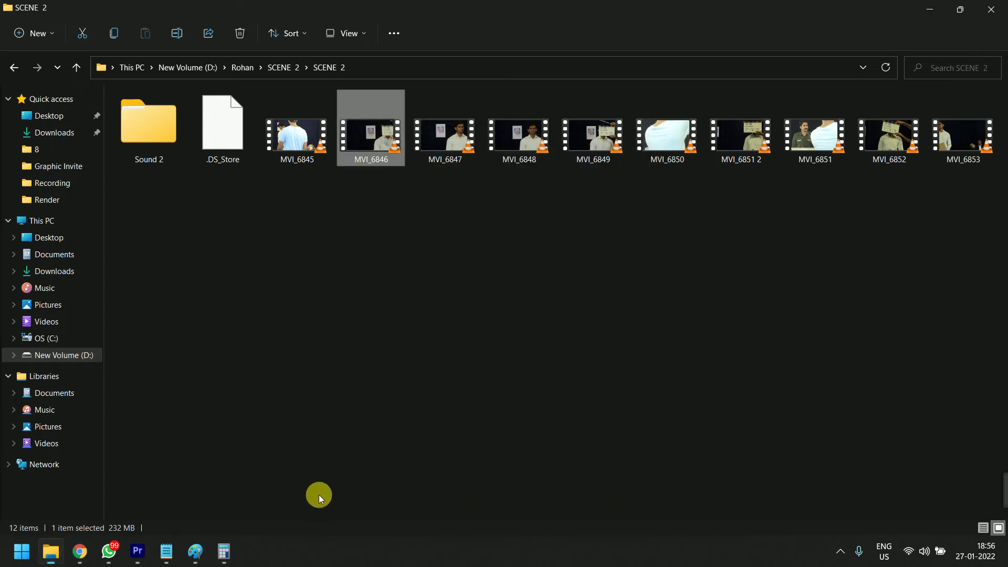
Switch to Premiere Pro, try Microsoft AVI as the Preview File Format, restore I-Frame Only MPEG, and reduce the preview width to 356.
{"action": "left_click", "coordinate": [138, 551]}
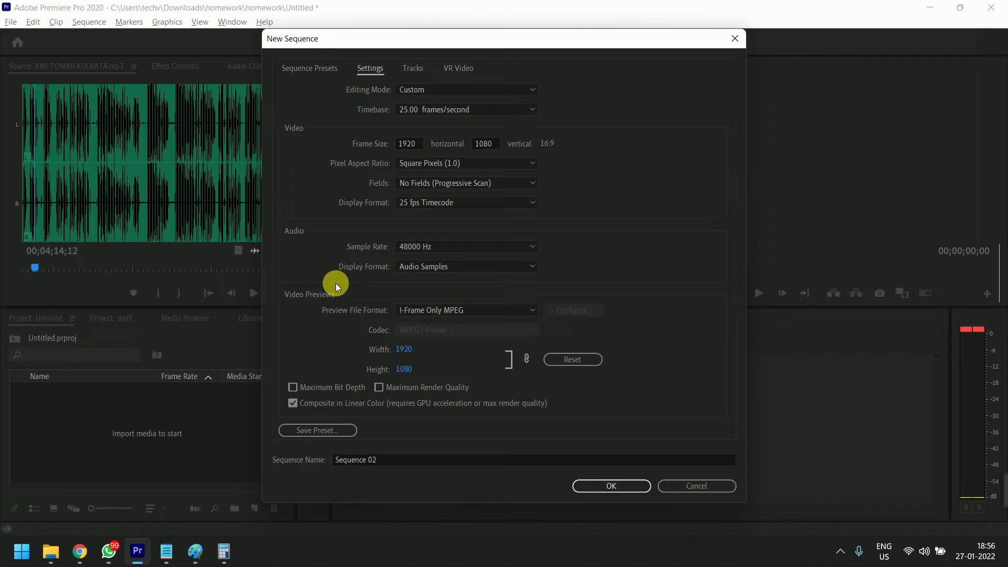
{"action": "left_click", "coordinate": [434, 310]}
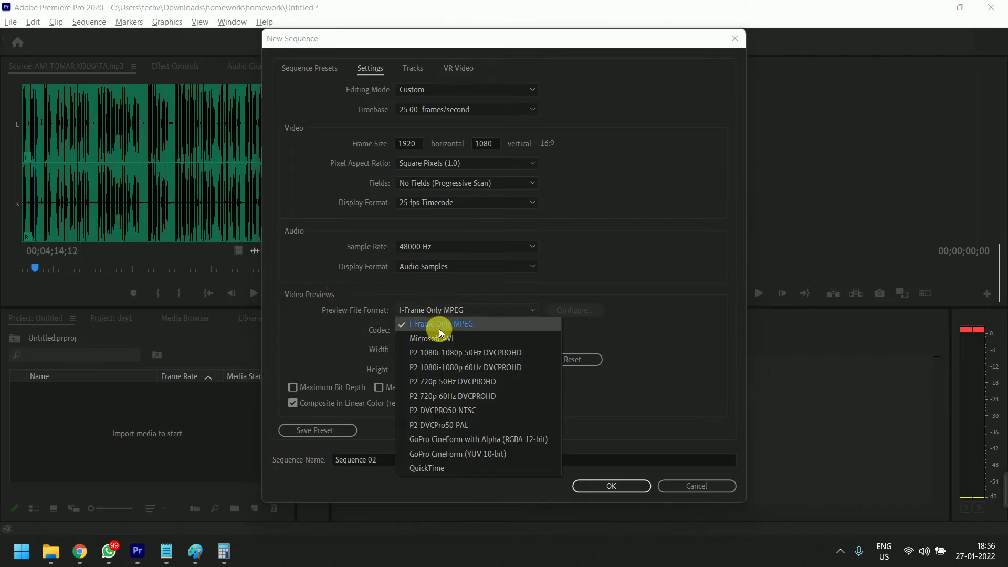
{"action": "left_click", "coordinate": [438, 327]}
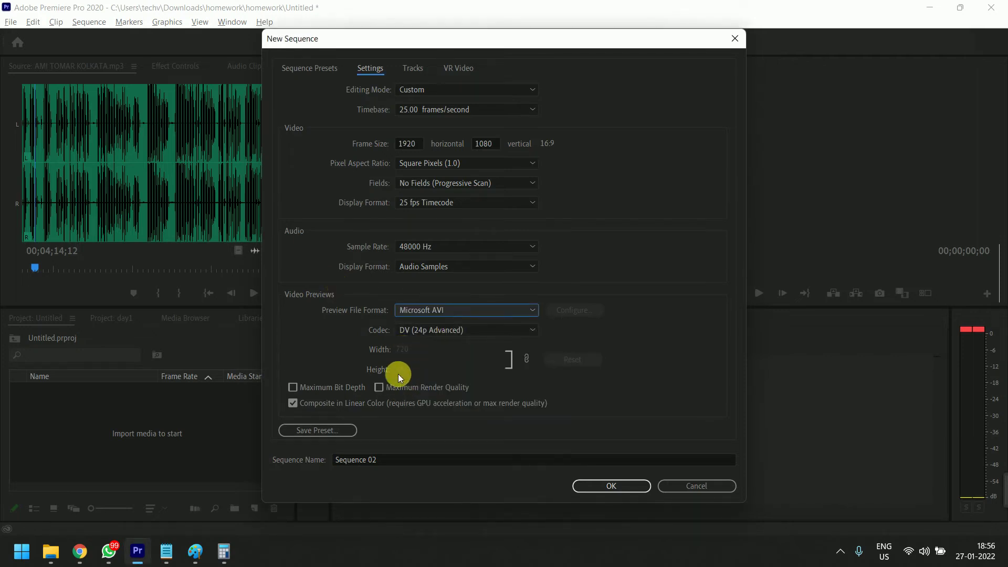
{"action": "left_click", "coordinate": [463, 311]}
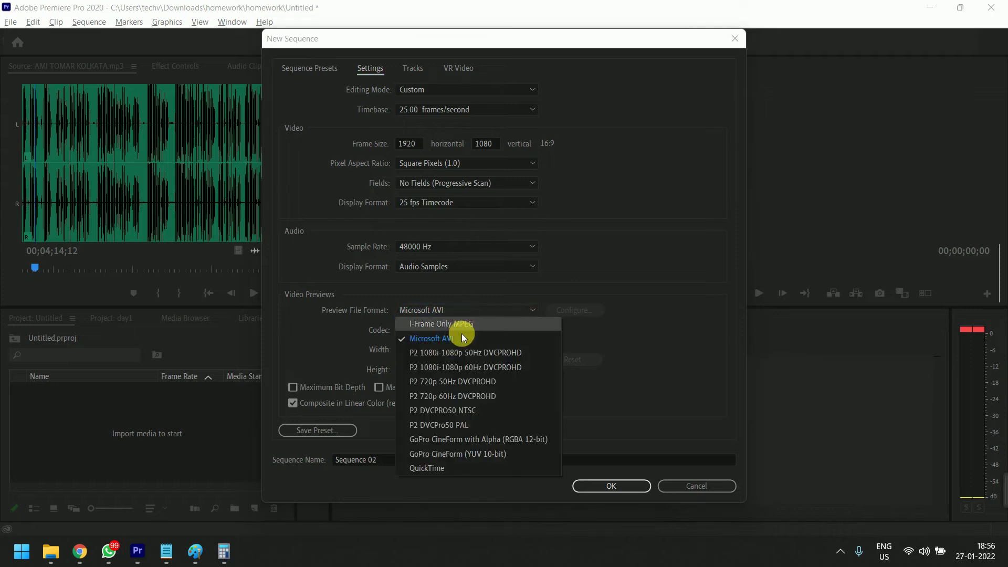
{"action": "left_click", "coordinate": [456, 324]}
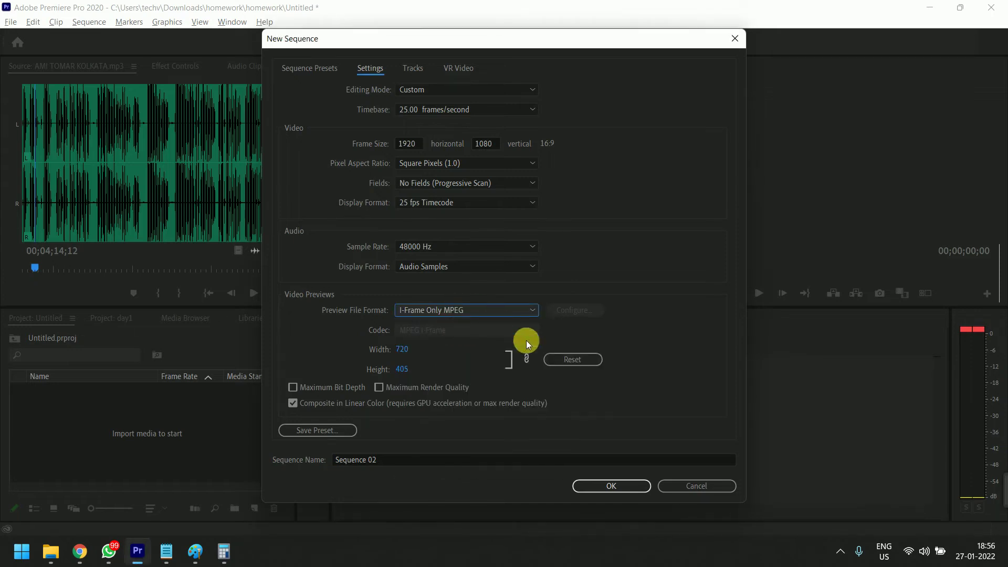
{"action": "left_click_drag", "start_coordinate": [411, 356], "coordinate": [275, 341]}
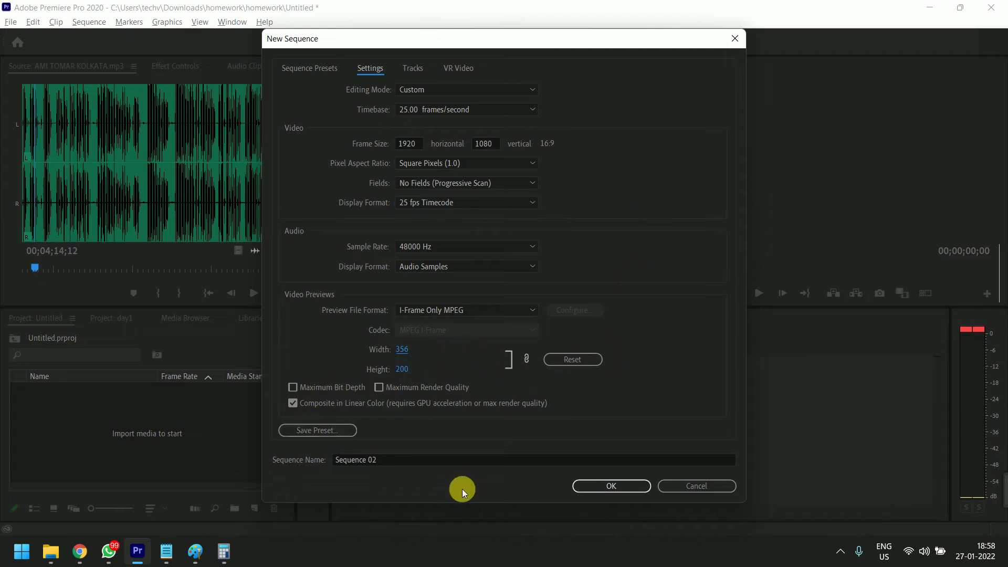
Raise the video track count to 99 and create Sequence 02.
{"action": "left_click_drag", "start_coordinate": [410, 464], "coordinate": [333, 460]}
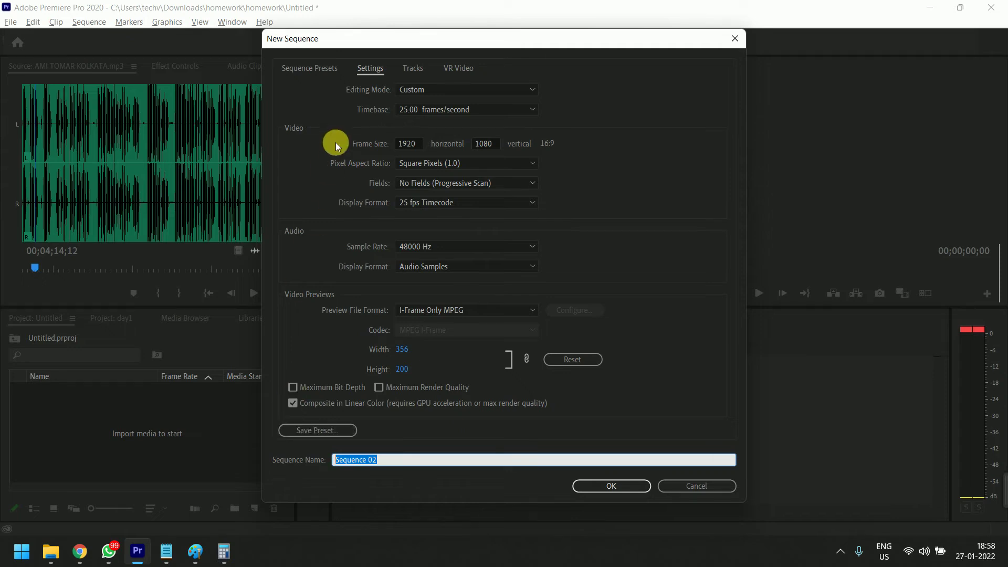
{"action": "left_click", "coordinate": [421, 68]}
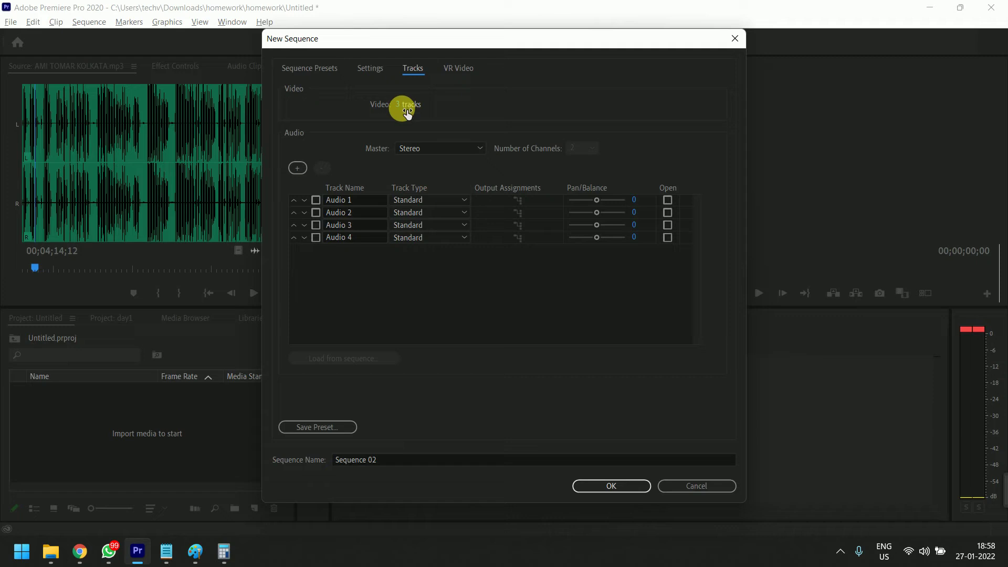
{"action": "left_click_drag", "start_coordinate": [401, 108], "coordinate": [954, 68]}
{"action": "left_click", "coordinate": [400, 105]}
{"action": "type", "text": "05"}
{"action": "key", "text": "Escape"}
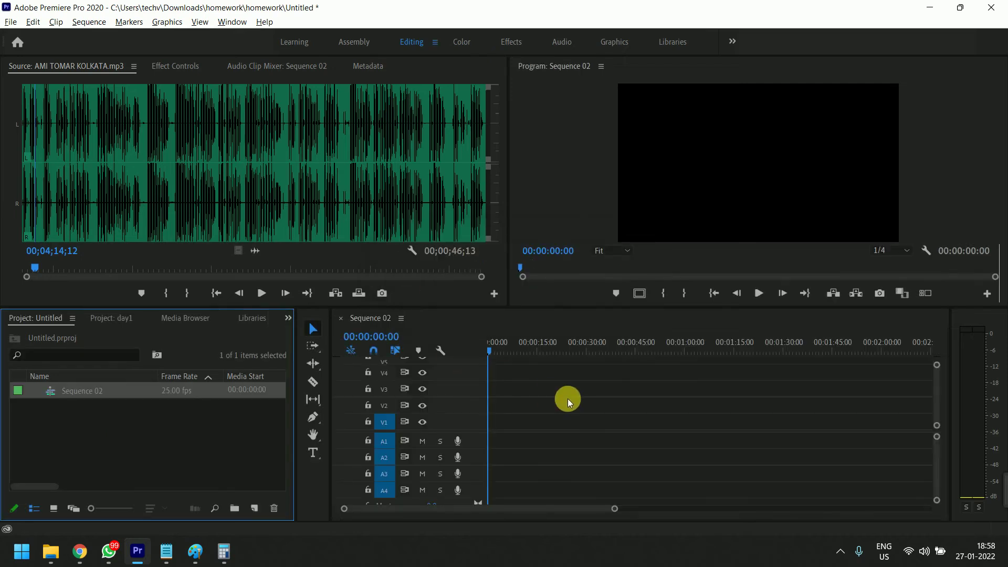
Maximize the timeline, look through the sequence's video tracks from V99 down to V1, and restore the panel layout.
{"action": "left_click", "coordinate": [580, 382]}
{"action": "left_click", "coordinate": [550, 396]}
{"action": "key", "text": "grave"}
{"action": "left_click_drag", "start_coordinate": [997, 249], "coordinate": [997, 146]}
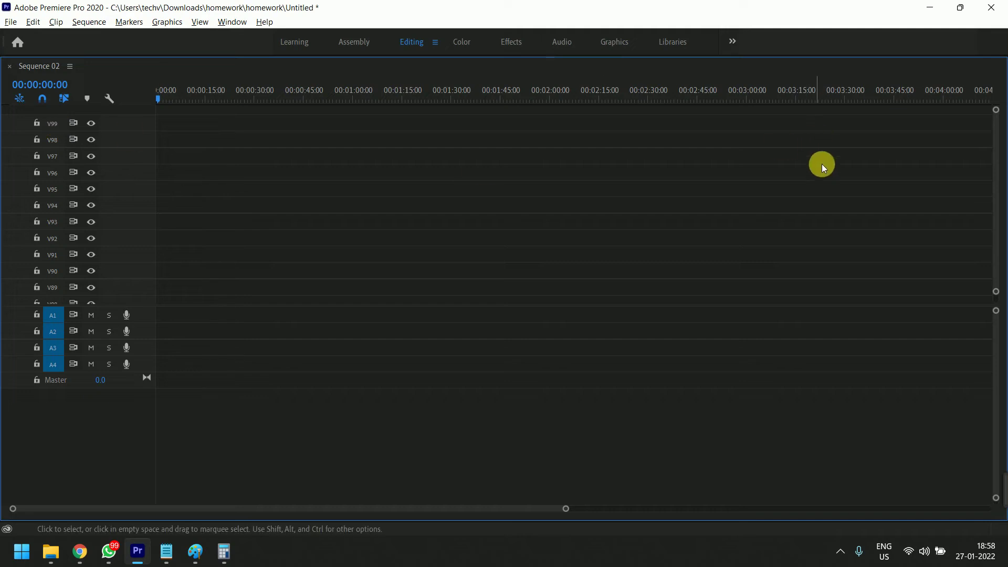
{"action": "left_click_drag", "start_coordinate": [995, 220], "coordinate": [997, 278]}
{"action": "key", "text": "grave"}
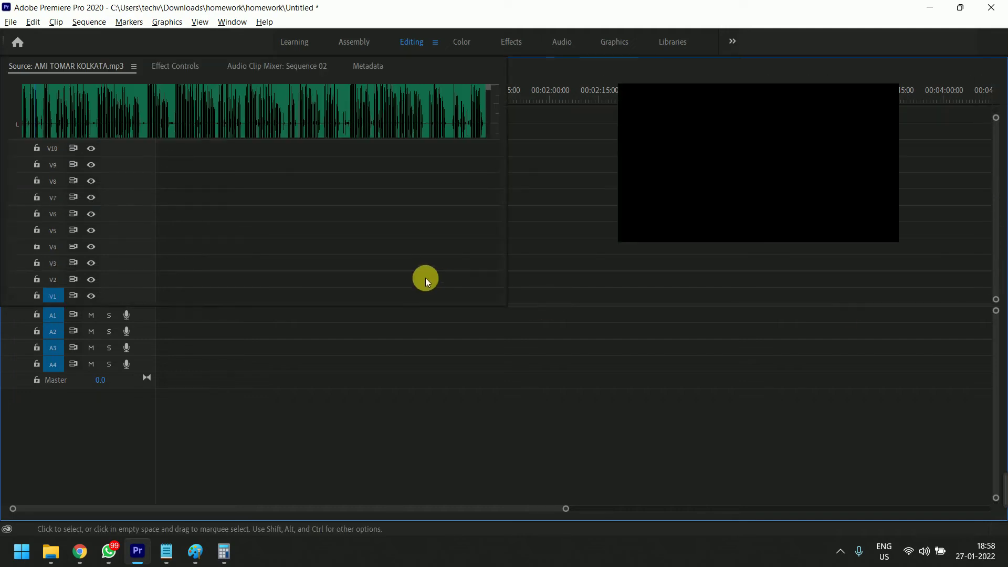
Review the Sequence Settings of Sequence 02 and close them without changes.
{"action": "left_click", "coordinate": [95, 22]}
{"action": "left_click", "coordinate": [104, 36]}
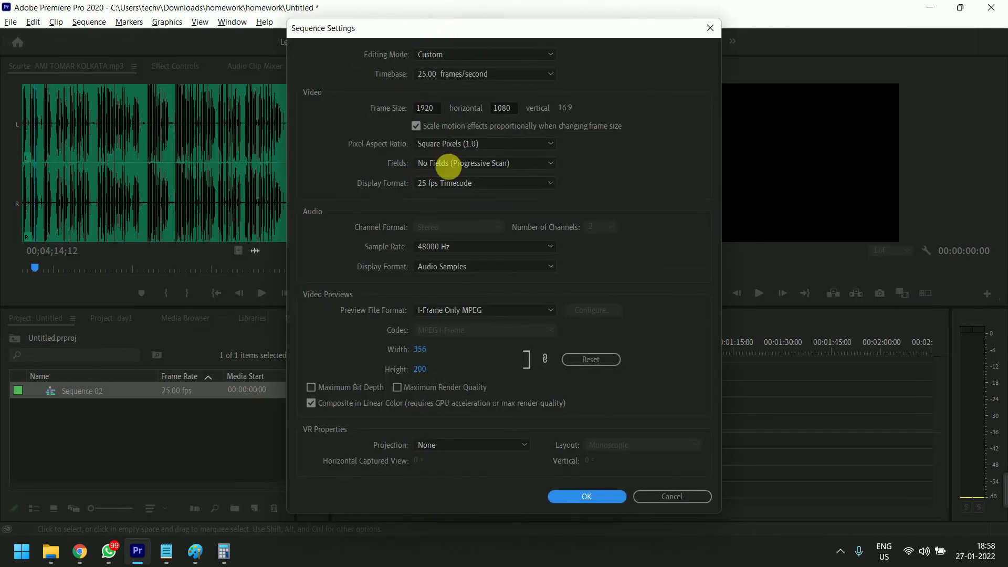
{"action": "left_click_drag", "start_coordinate": [441, 27], "coordinate": [418, 23]}
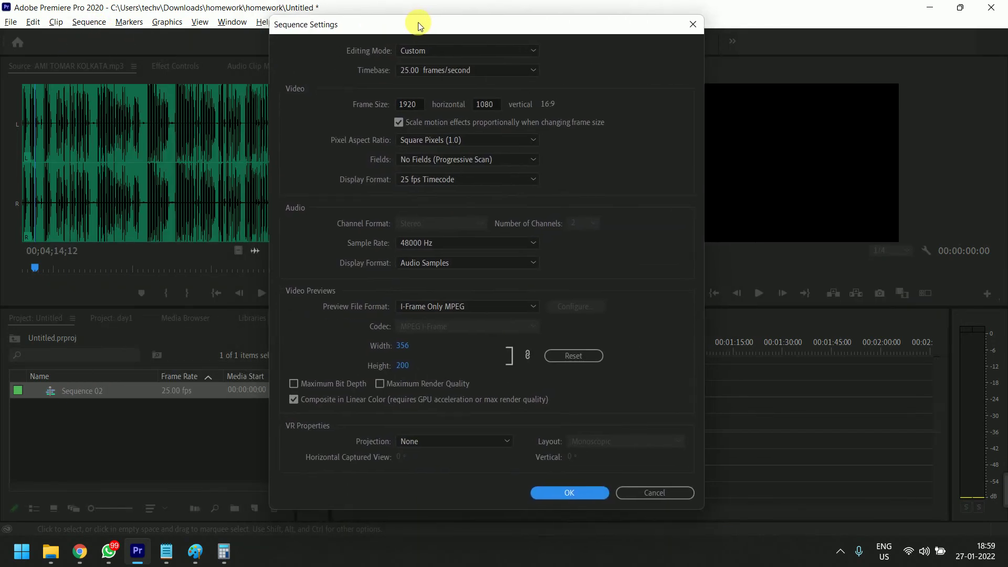
{"action": "left_click", "coordinate": [642, 494]}
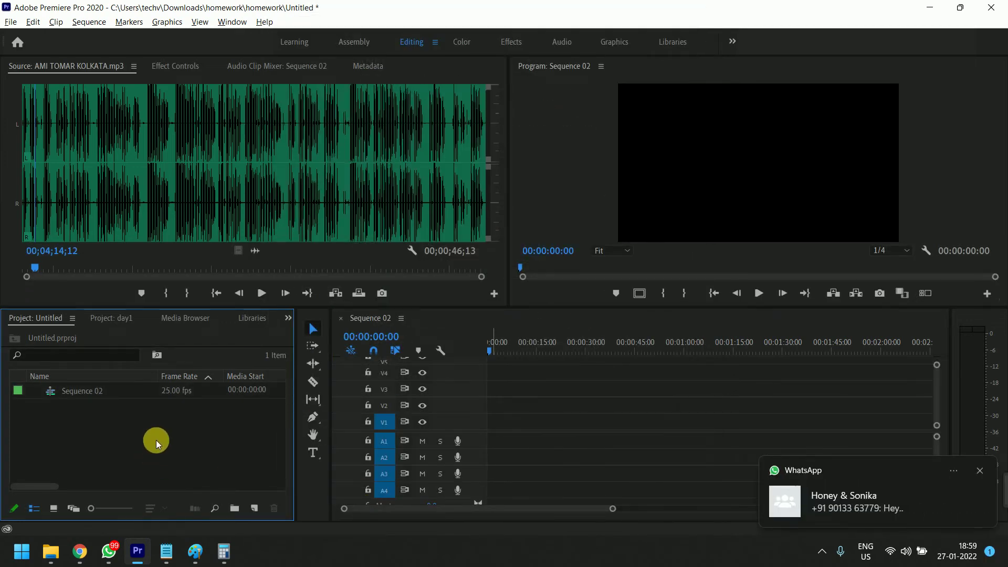
Start another new sequence, try adding nine audio tracks up to Audio 13, and cancel it.
{"action": "key", "text": "ctrl+n"}
{"action": "left_click", "coordinate": [419, 66]}
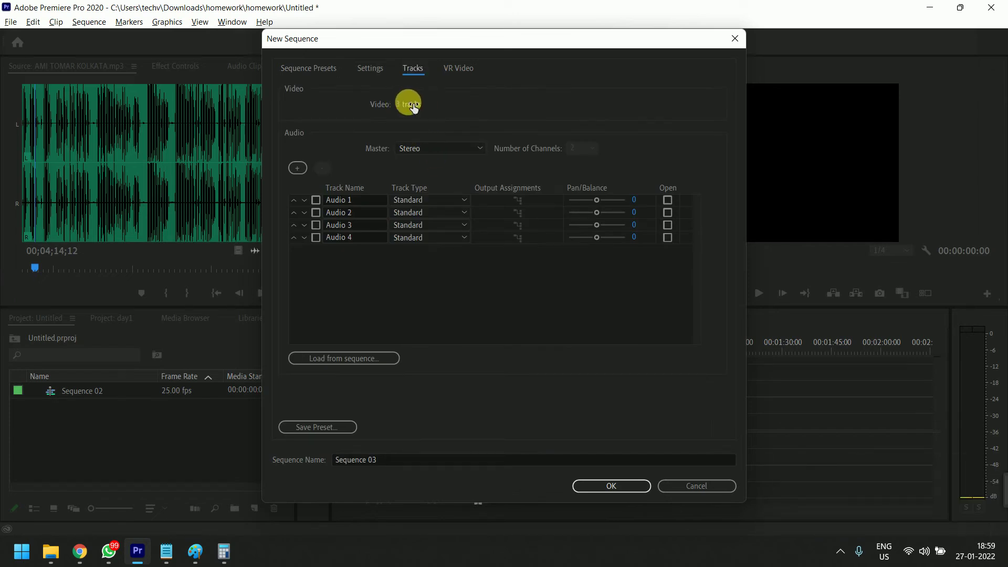
{"action": "left_click", "coordinate": [297, 168]}
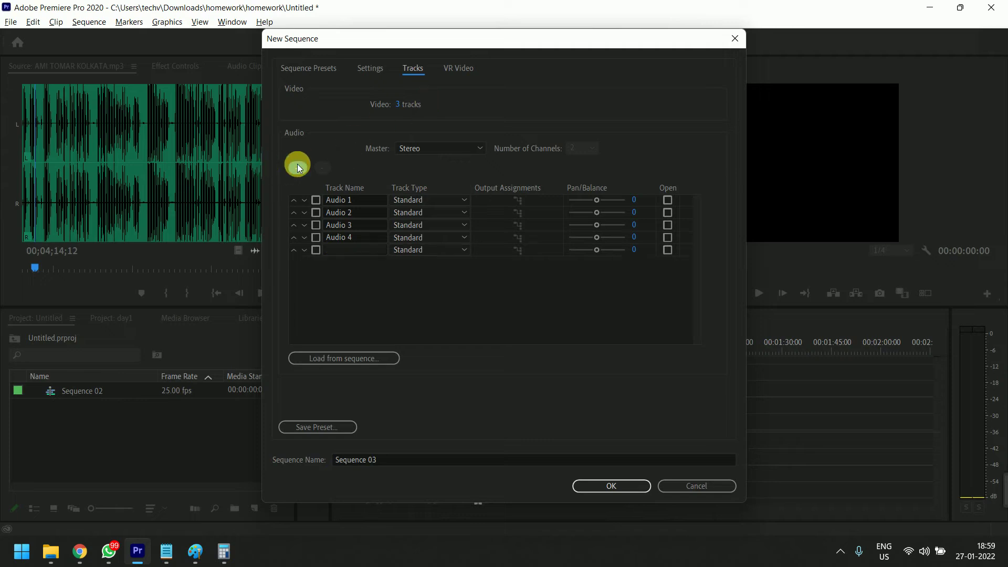
{"action": "left_click", "coordinate": [297, 167]}
{"action": "left_click", "coordinate": [298, 167]}
{"action": "left_click", "coordinate": [297, 167]}
{"action": "left_click", "coordinate": [296, 168]}
{"action": "left_click", "coordinate": [297, 168]}
{"action": "left_click", "coordinate": [296, 168]}
{"action": "left_click", "coordinate": [296, 168]}
{"action": "left_click", "coordinate": [296, 167]}
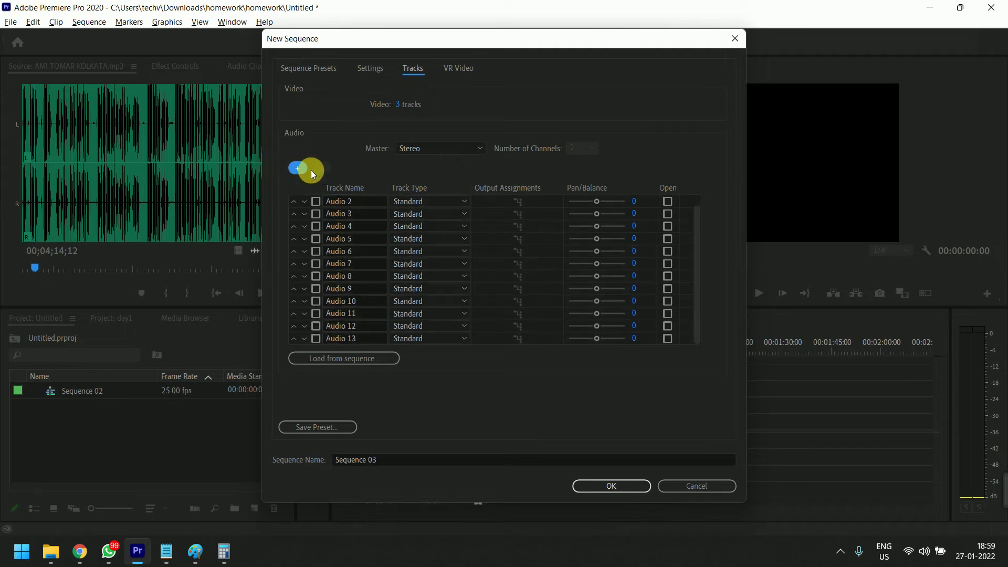
{"action": "left_click", "coordinate": [339, 239]}
{"action": "scroll", "coordinate": [353, 255], "scroll_direction": "up", "scroll_amount": 1}
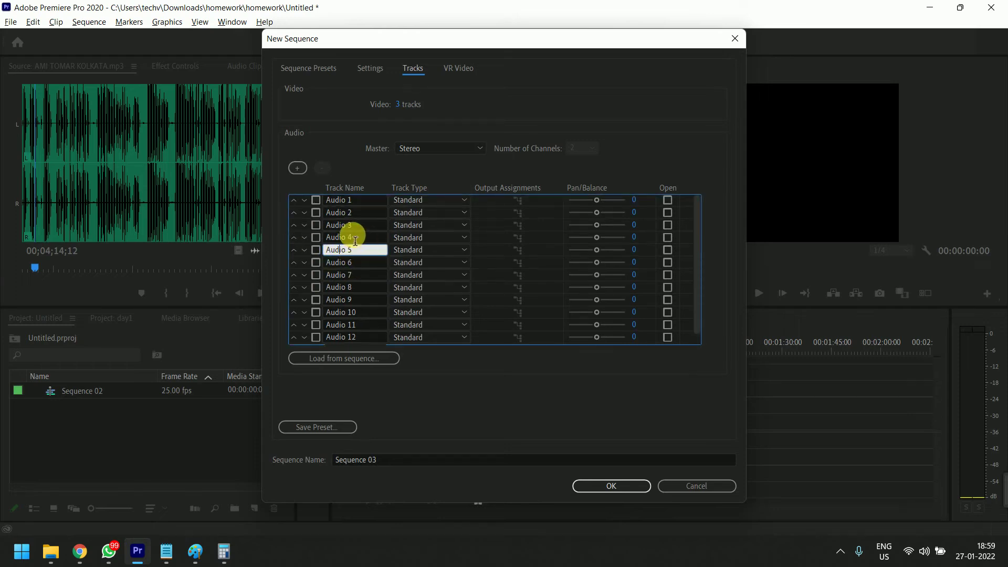
{"action": "left_click", "coordinate": [355, 239]}
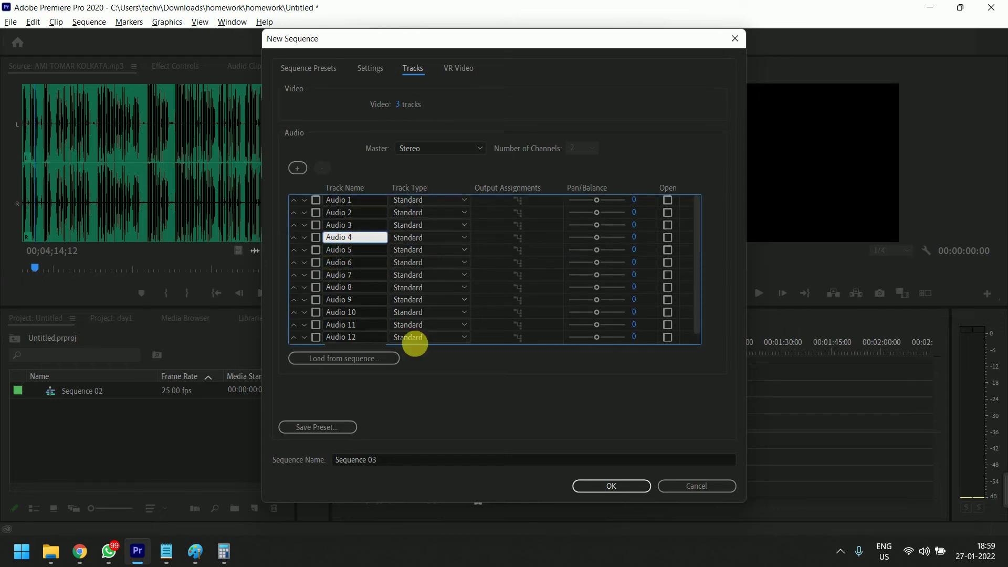
{"action": "left_click", "coordinate": [691, 487]}
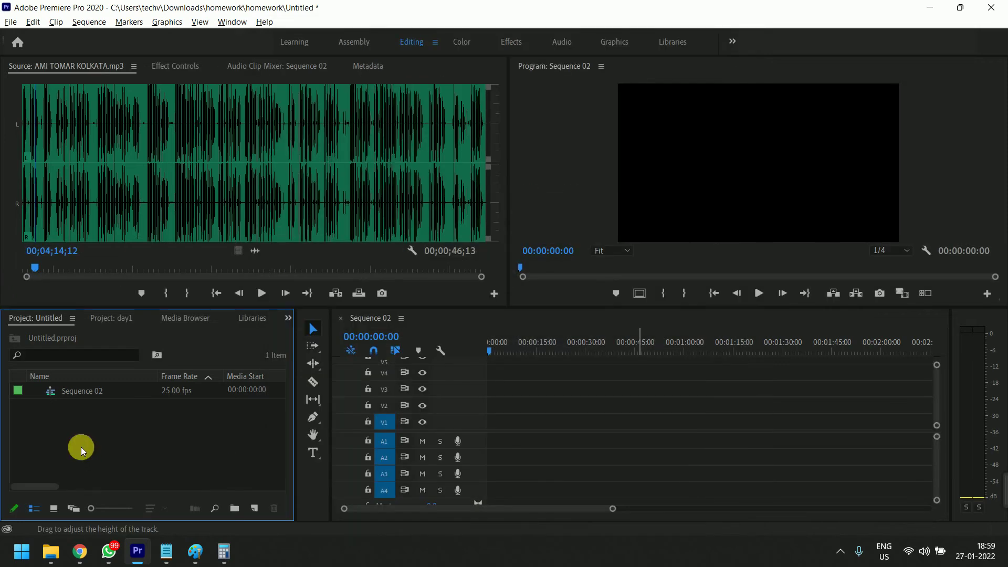
Delete Sequence 02 from the project and start a new sequence with its video track count set to 1.
{"action": "left_click", "coordinate": [86, 398]}
{"action": "key", "text": "Delete"}
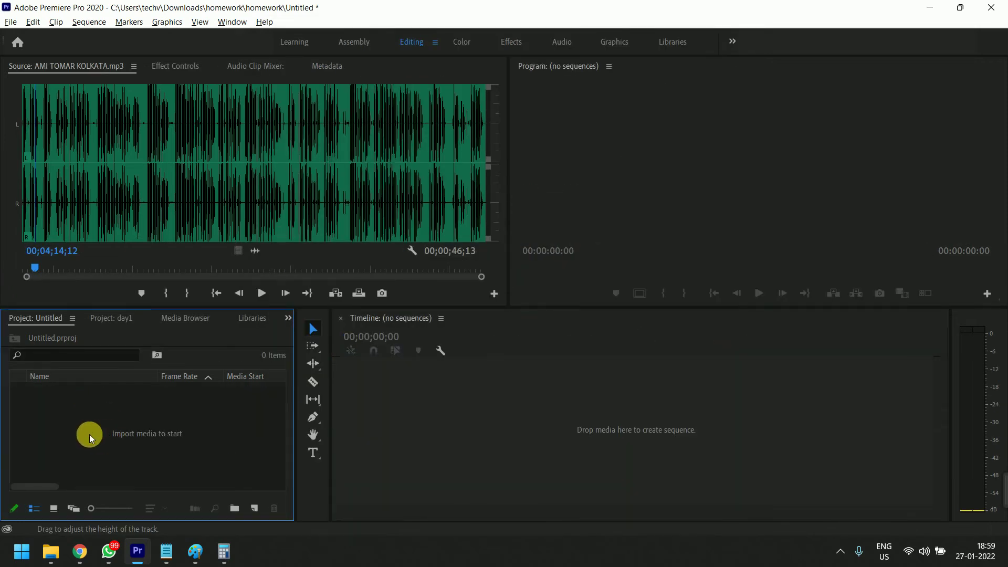
{"action": "key", "text": "ctrl+n"}
{"action": "left_click", "coordinate": [413, 69]}
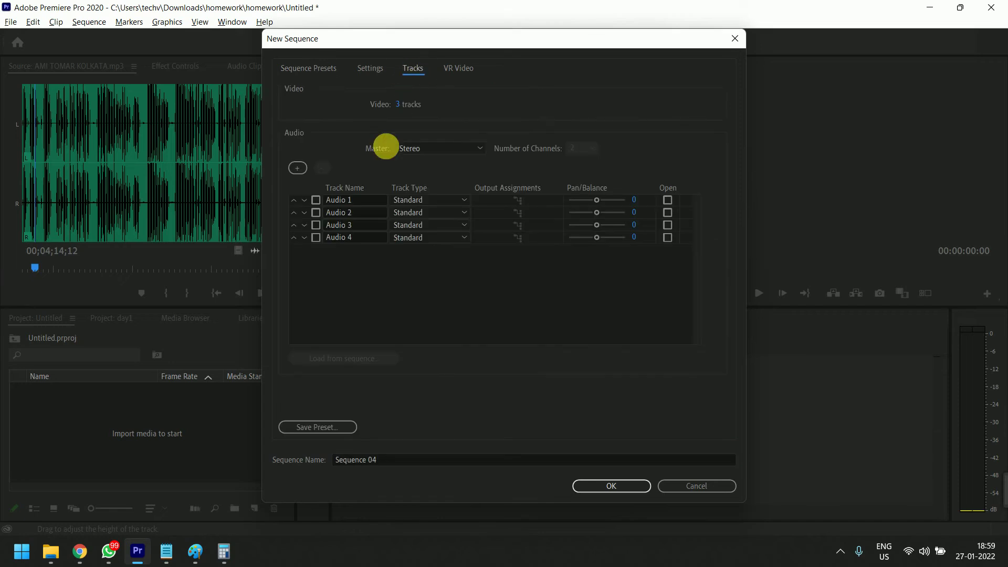
{"action": "left_click_drag", "start_coordinate": [378, 107], "coordinate": [342, 108]}
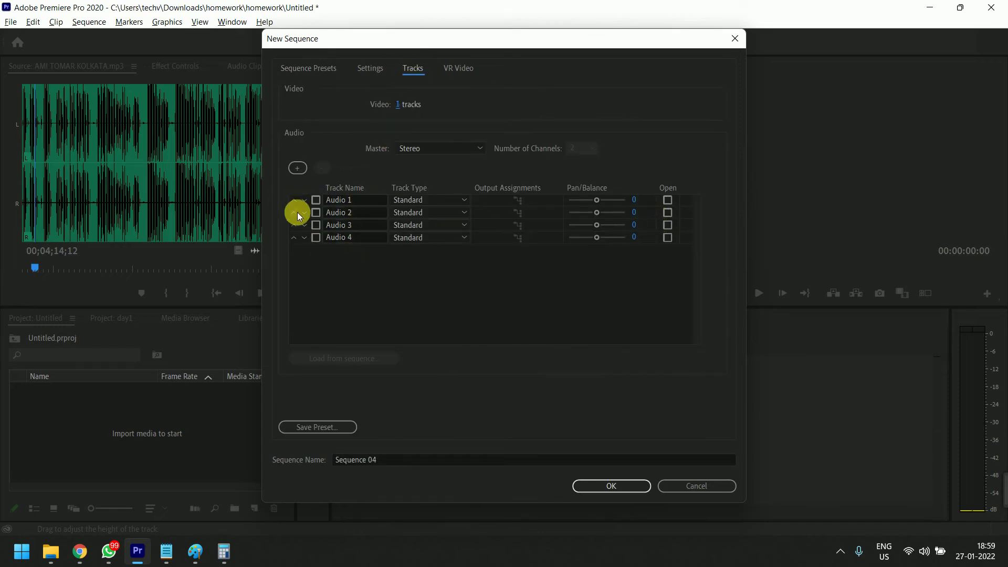
Remove tracks Audio 2, Audio 3 and Audio 4 and create the sequence with only Audio 1.
{"action": "left_click", "coordinate": [342, 215]}
{"action": "left_click", "coordinate": [315, 212]}
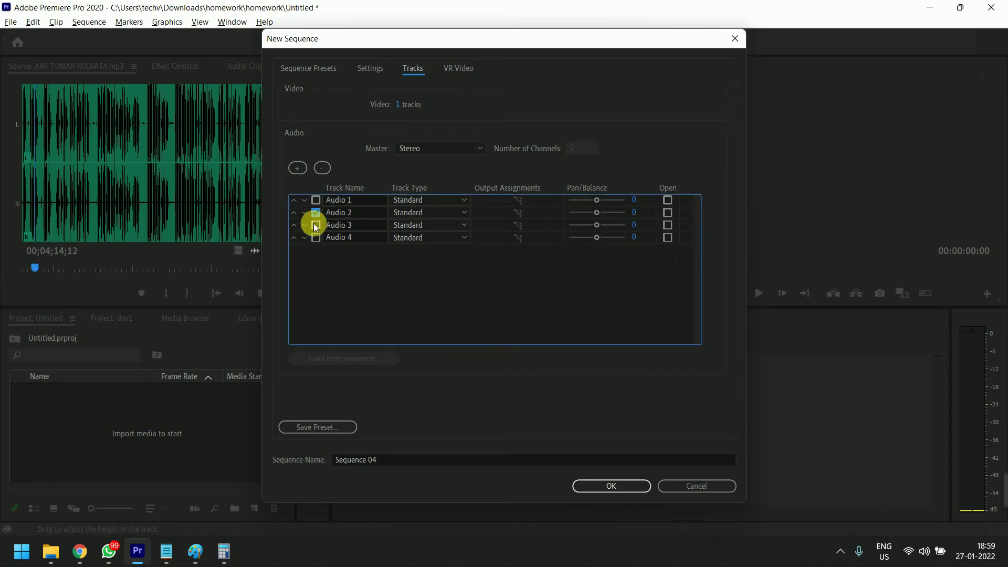
{"action": "left_click", "coordinate": [327, 172]}
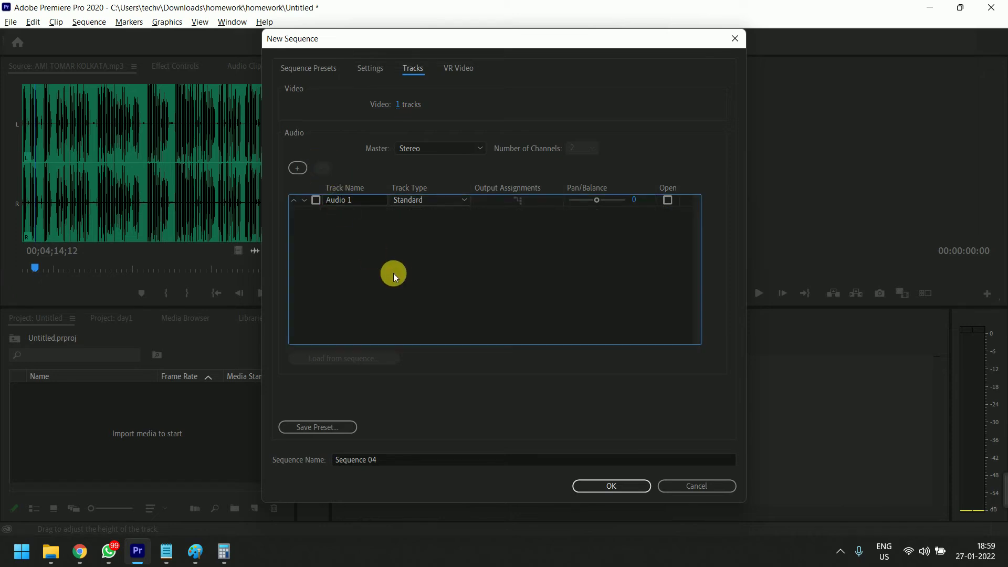
{"action": "left_click", "coordinate": [634, 487]}
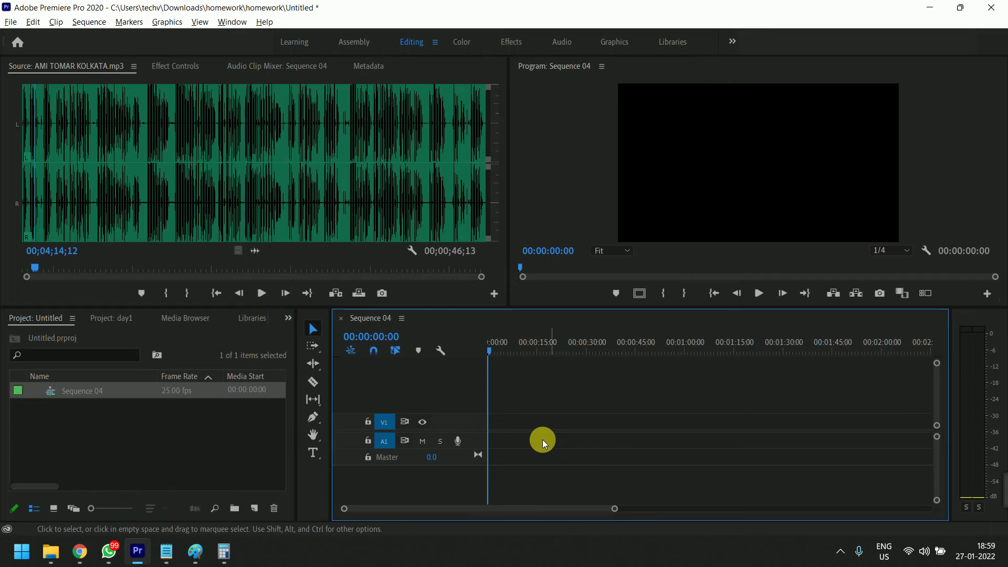
Import MVI_7038 from the Group 1 folder, place it at the start of V1, and set the playhead to 00:00:24:20.
{"action": "double_click", "coordinate": [76, 425]}
{"action": "double_click", "coordinate": [304, 252]}
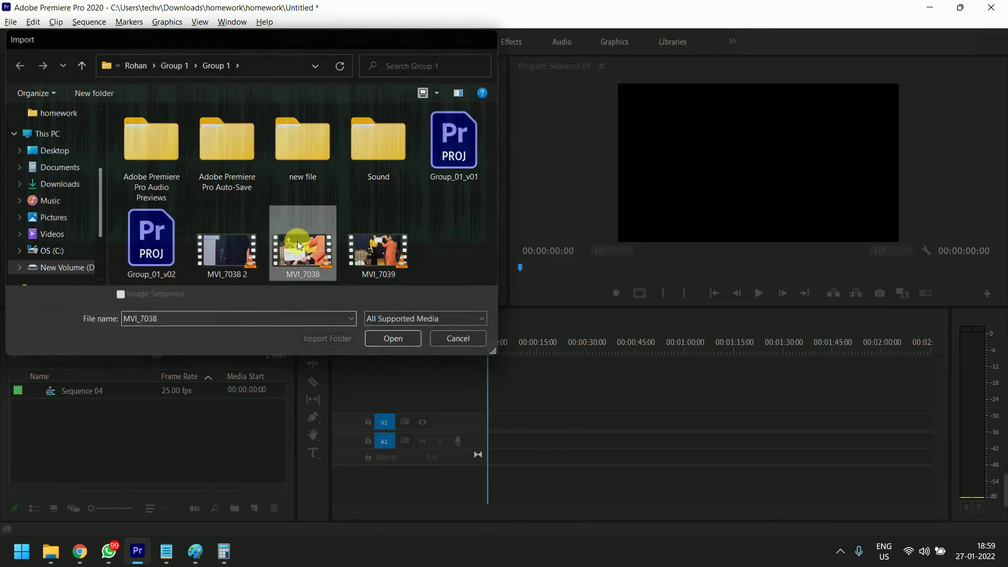
{"action": "left_click", "coordinate": [94, 389]}
{"action": "left_click_drag", "start_coordinate": [94, 389], "coordinate": [487, 428]}
{"action": "left_click", "coordinate": [597, 307]}
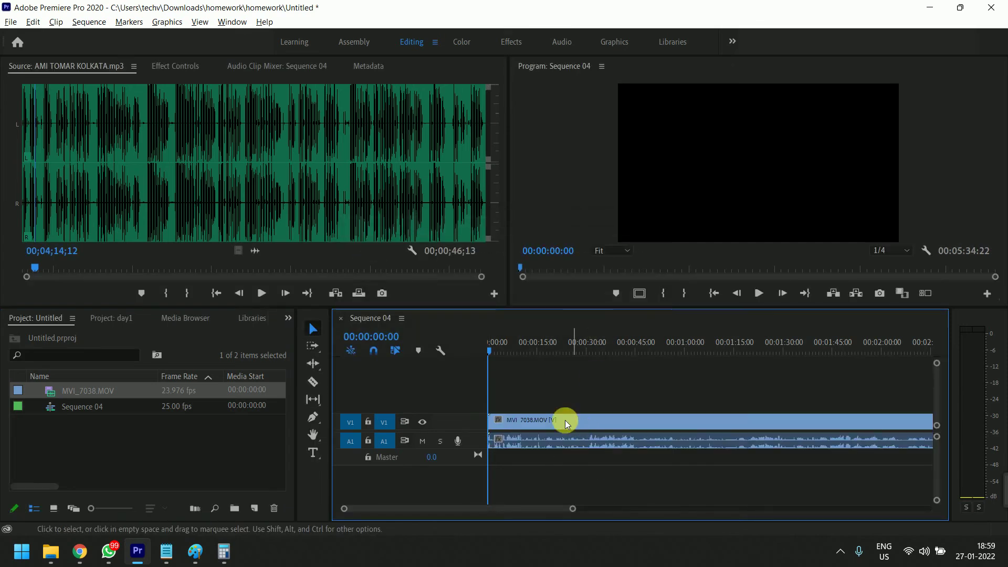
{"action": "left_click", "coordinate": [569, 350]}
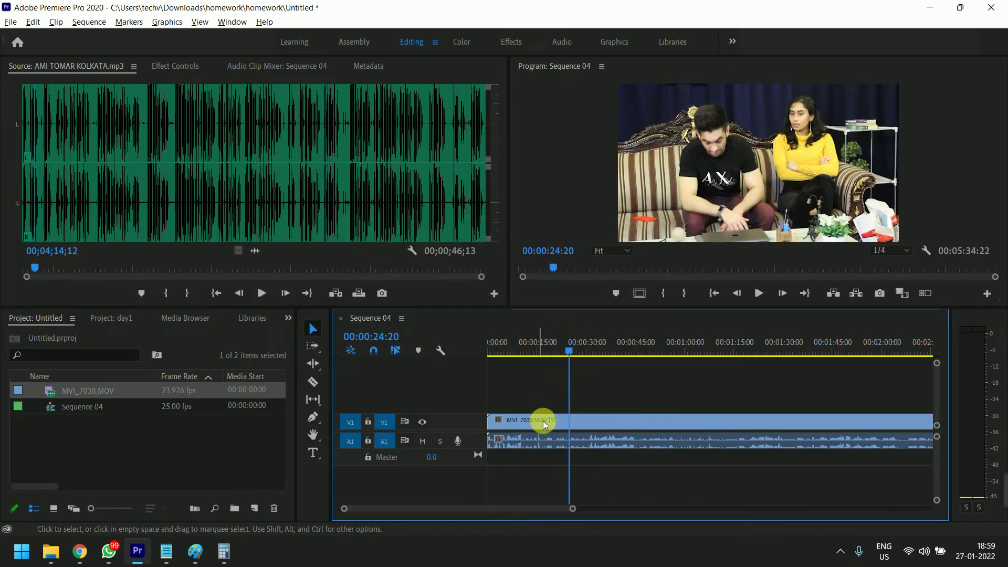
In the maximized timeline, move the clip's video up to V7 and its audio down to A6, and restore the panel layout.
{"action": "key", "text": "grave"}
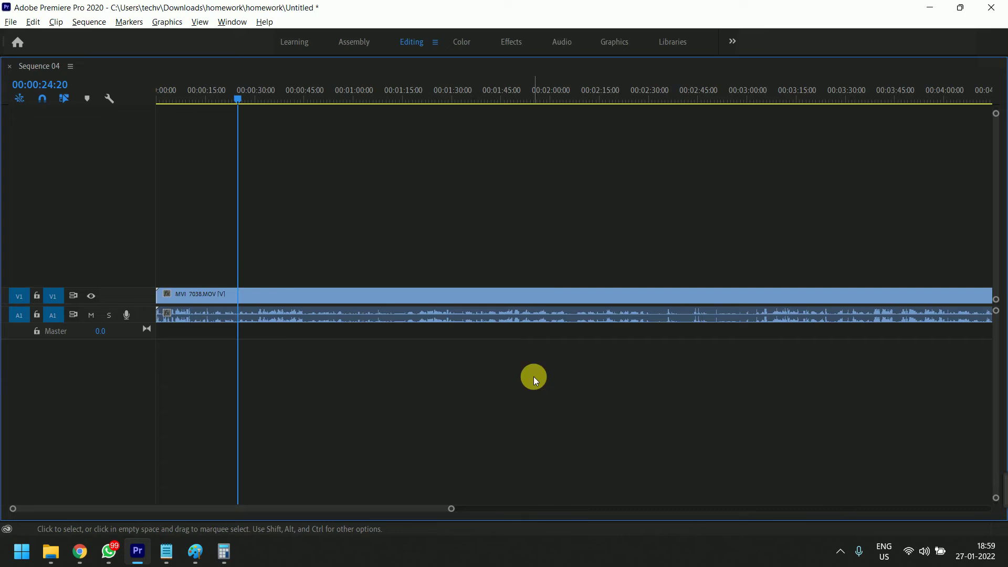
{"action": "left_click", "coordinate": [261, 297]}
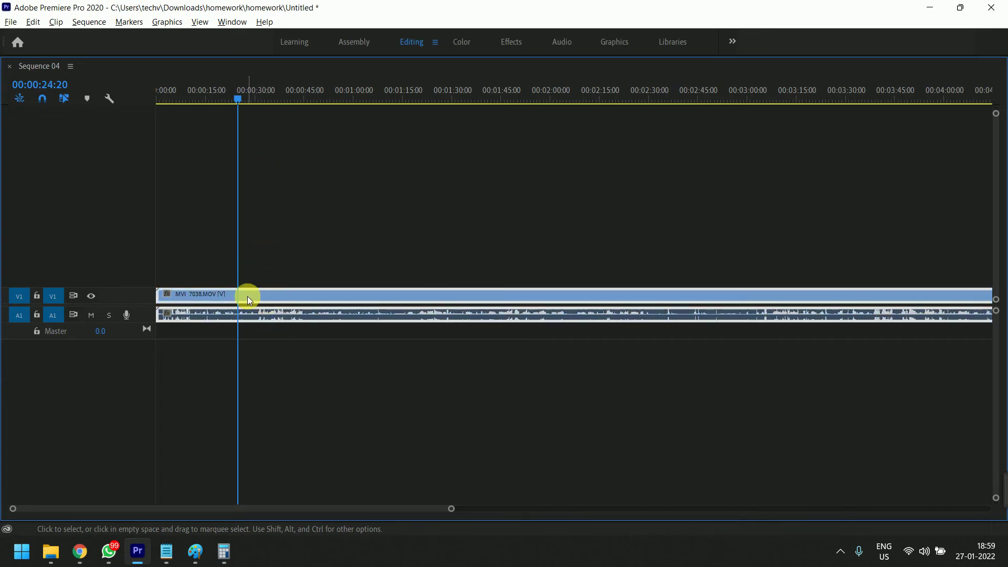
{"action": "left_click_drag", "start_coordinate": [248, 300], "coordinate": [281, 189]}
{"action": "left_click_drag", "start_coordinate": [261, 315], "coordinate": [275, 420]}
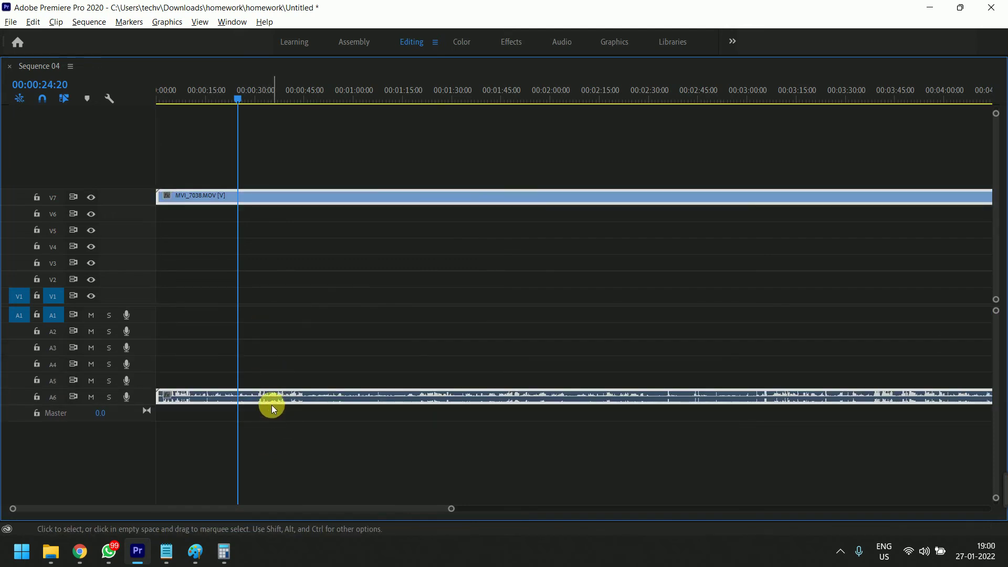
{"action": "key", "text": "grave"}
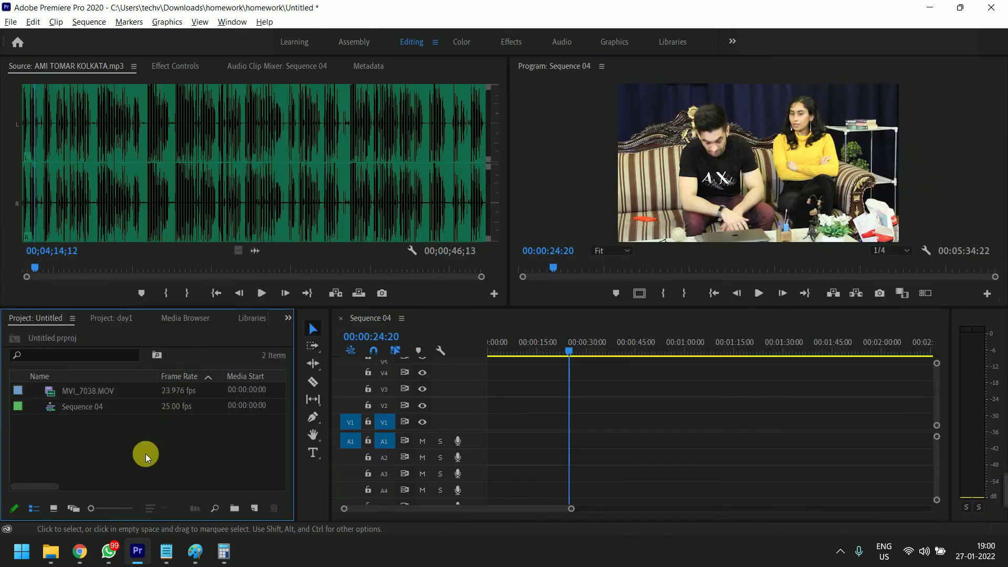
Start another new sequence and list the Master audio format options in its track settings.
{"action": "key", "text": "ctrl+n"}
{"action": "left_click", "coordinate": [413, 68]}
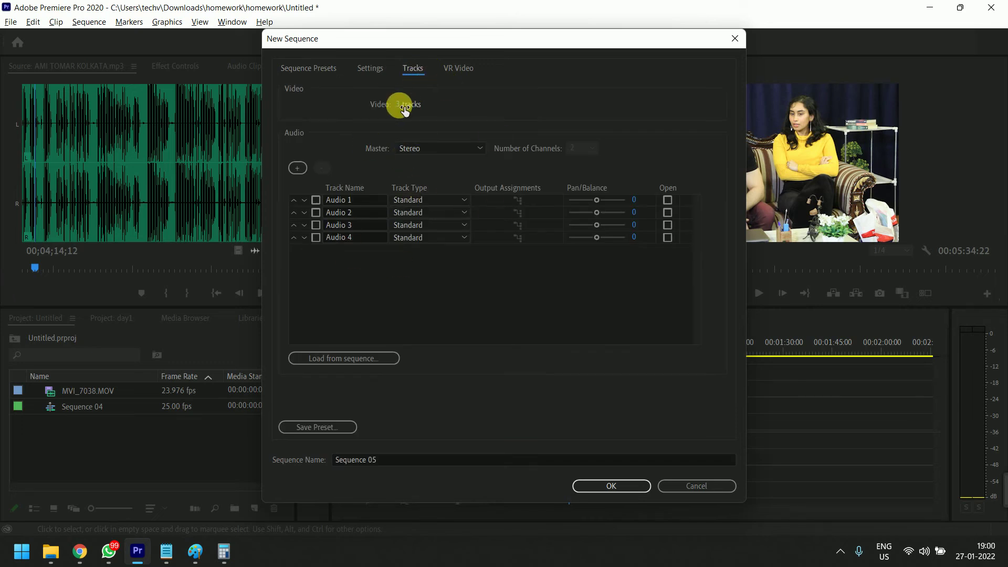
{"action": "left_click", "coordinate": [446, 149]}
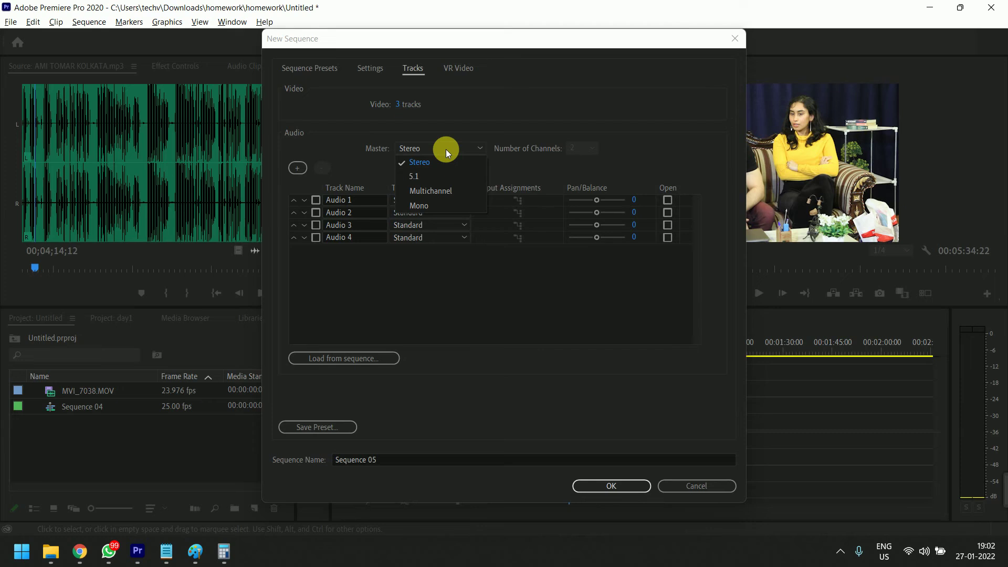
Switch to the open Notepad notes and add blank lines below the ultra 4k resolution entry.
{"action": "key", "text": "super"}
{"action": "type", "text": "no"}
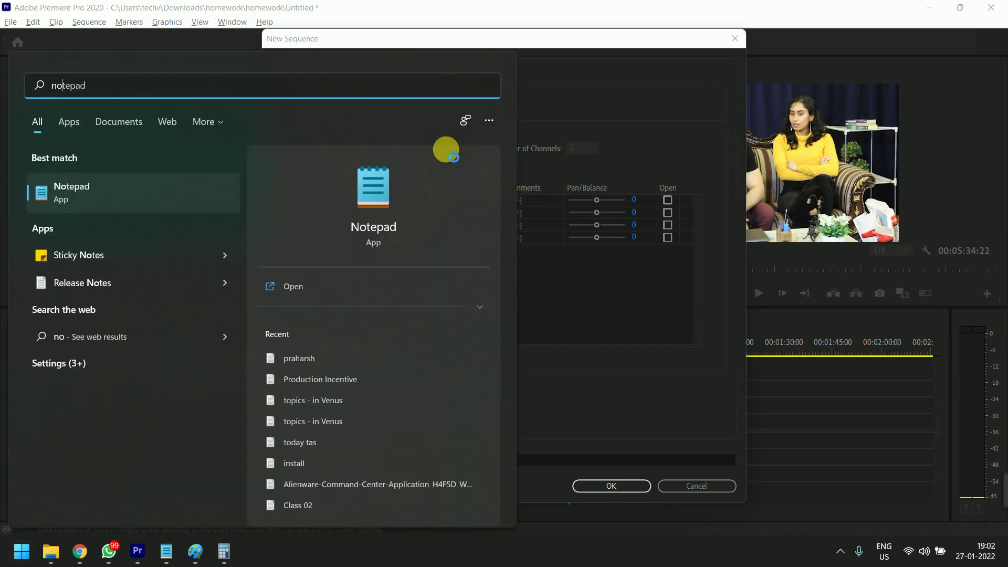
{"action": "key", "text": "Escape"}
{"action": "key", "text": "alt+Tab"}
{"action": "key", "text": "alt+Tab"}
{"action": "key", "text": "alt+Tab"}
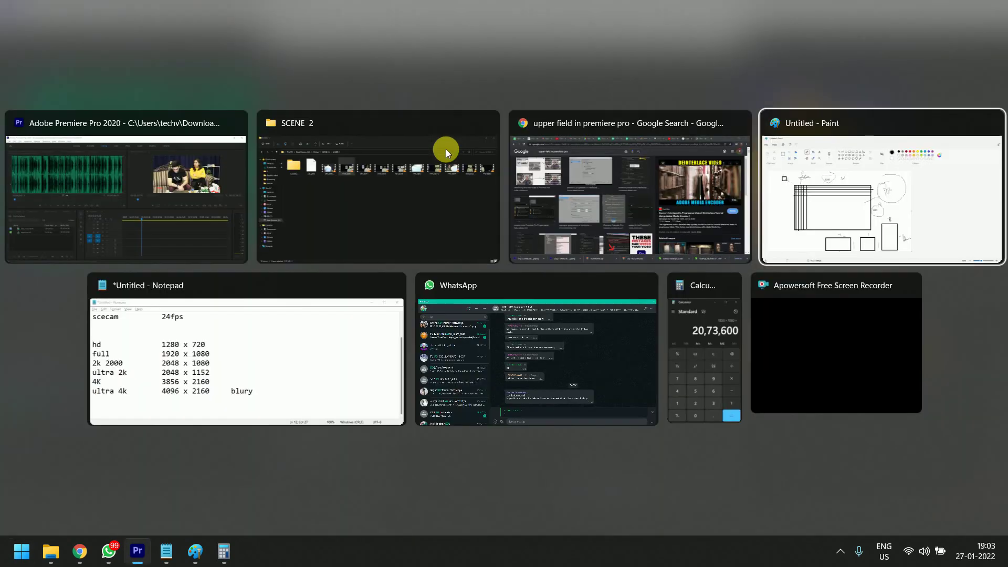
{"action": "key", "text": "alt+Tab"}
{"action": "key", "text": "Return"}
{"action": "key", "text": "Return"}
{"action": "key", "text": "Return"}
{"action": "key", "text": "Return"}
{"action": "key", "text": "Return"}
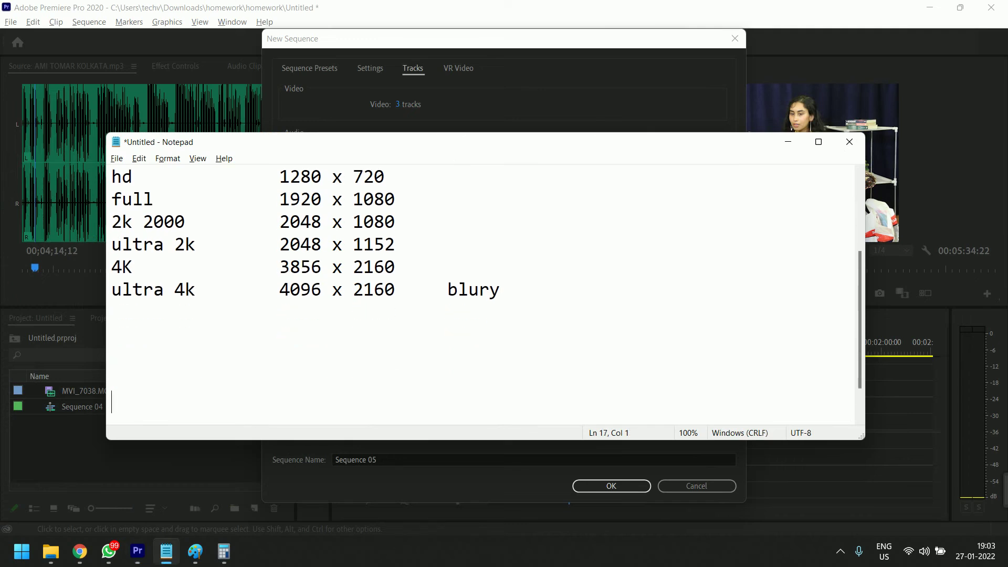
Write the audio formats Mono, Stereo, 2.1, 5.1 and 7.1 on separate lines in the notes.
{"action": "type", "text": "Mono"}
{"action": "key", "text": "Return"}
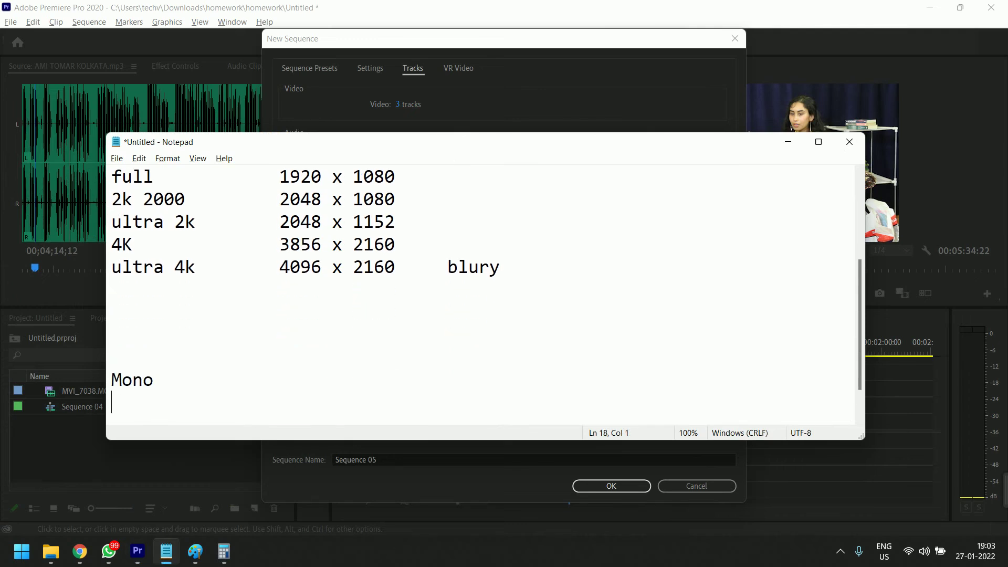
{"action": "type", "text": "Stereo"}
{"action": "key", "text": "Return"}
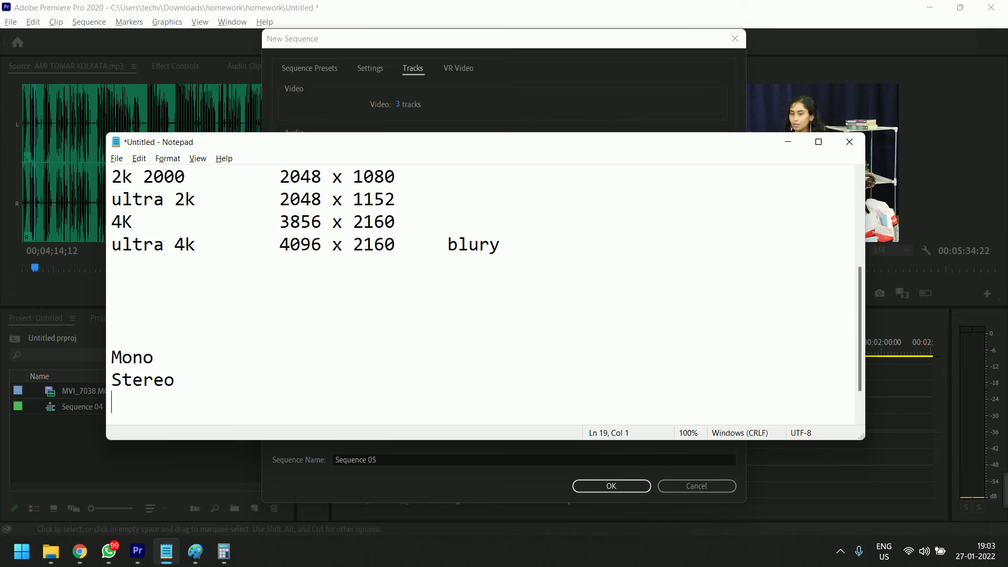
{"action": "type", "text": "2.1"}
{"action": "key", "text": "Return"}
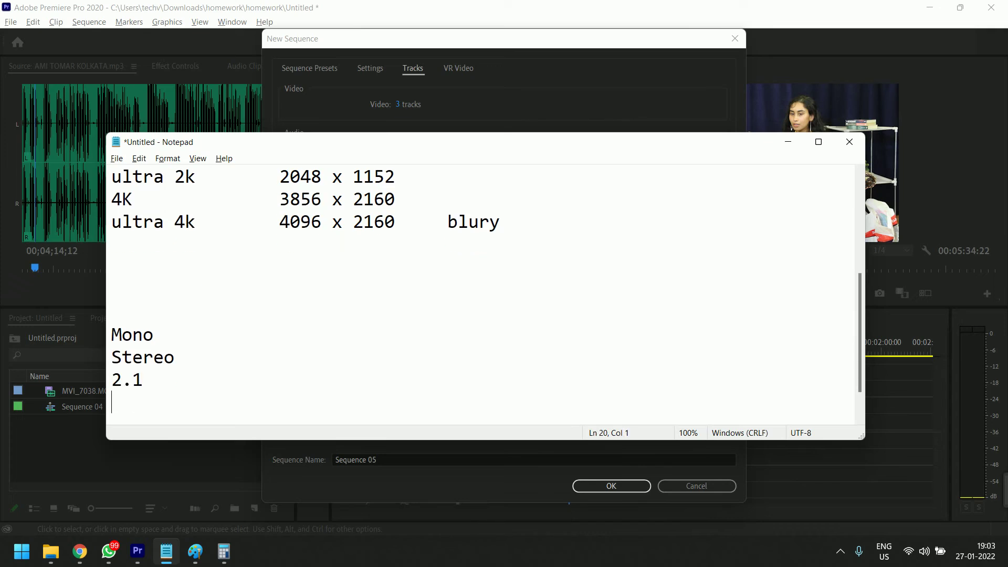
{"action": "type", "text": "5.1"}
{"action": "key", "text": "Return"}
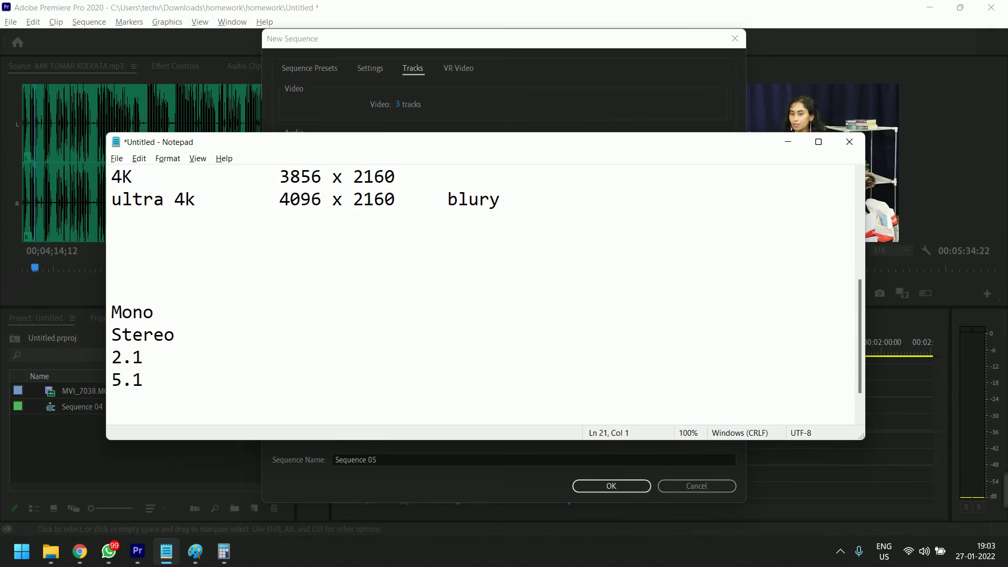
{"action": "type", "text": "7.1"}
{"action": "key", "text": "Return"}
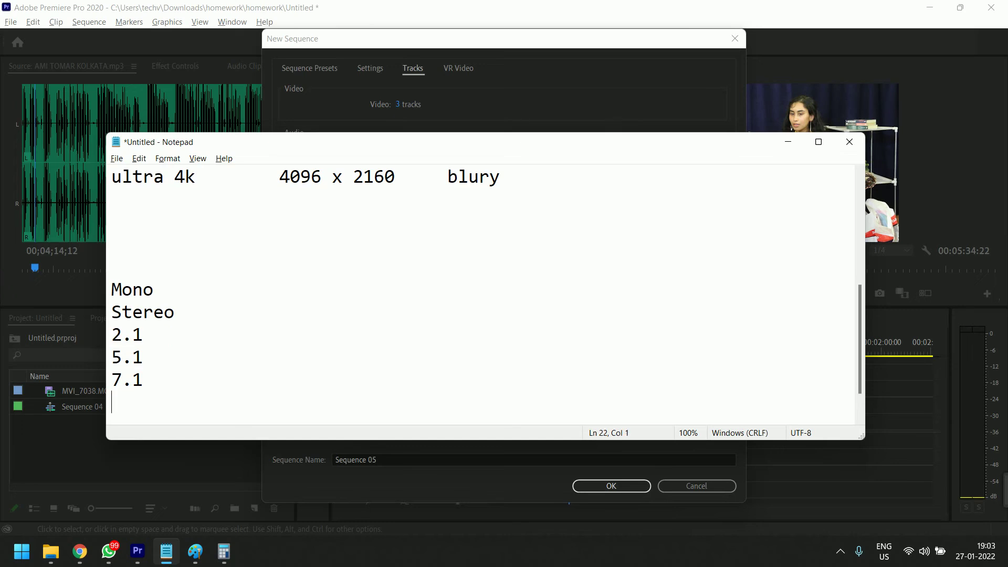
Switch back to Premiere Pro, review the Master audio format options, and leave Stereo selected.
{"action": "key", "text": "alt+Tab"}
{"action": "left_click", "coordinate": [445, 149]}
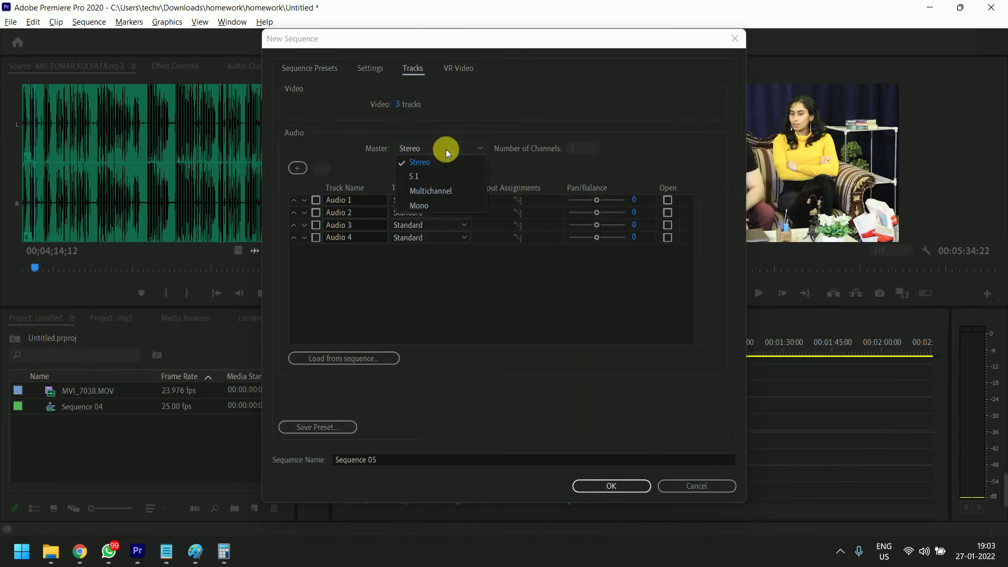
{"action": "left_click", "coordinate": [122, 313]}
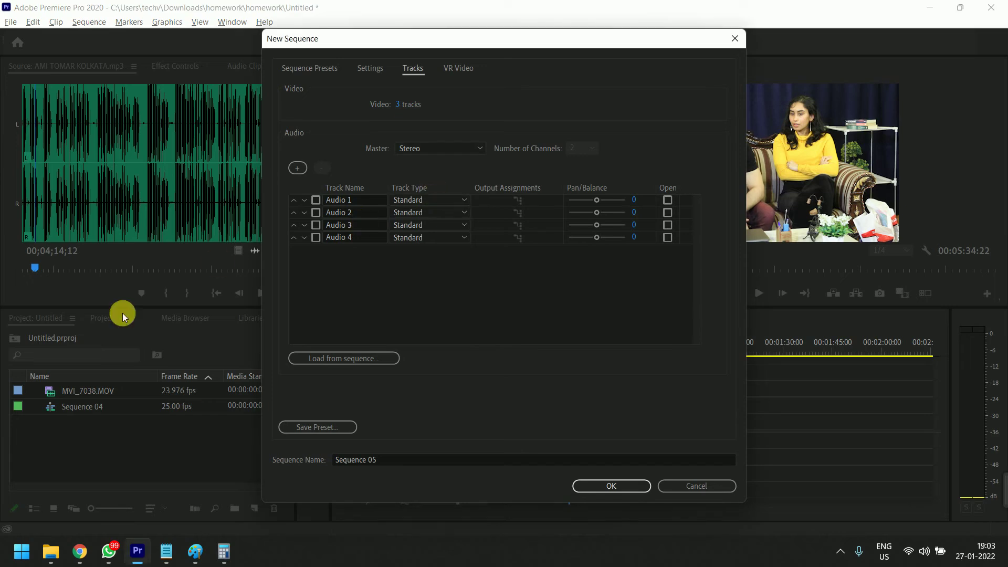
Return to the Notepad notes and insert a blank line after 2.1 and another after 5.1.
{"action": "key", "text": "alt+Tab"}
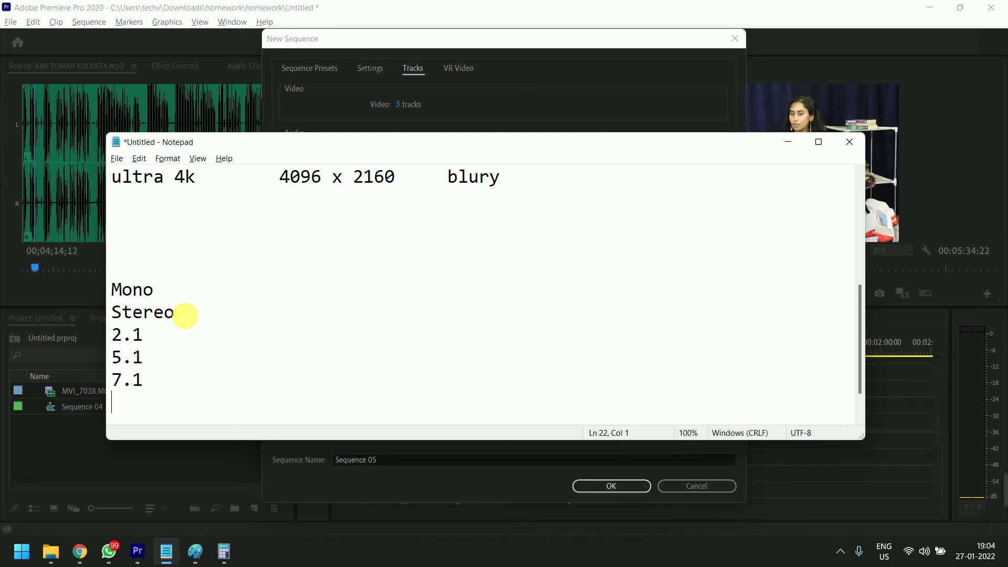
{"action": "left_click", "coordinate": [189, 335]}
{"action": "key", "text": "Return"}
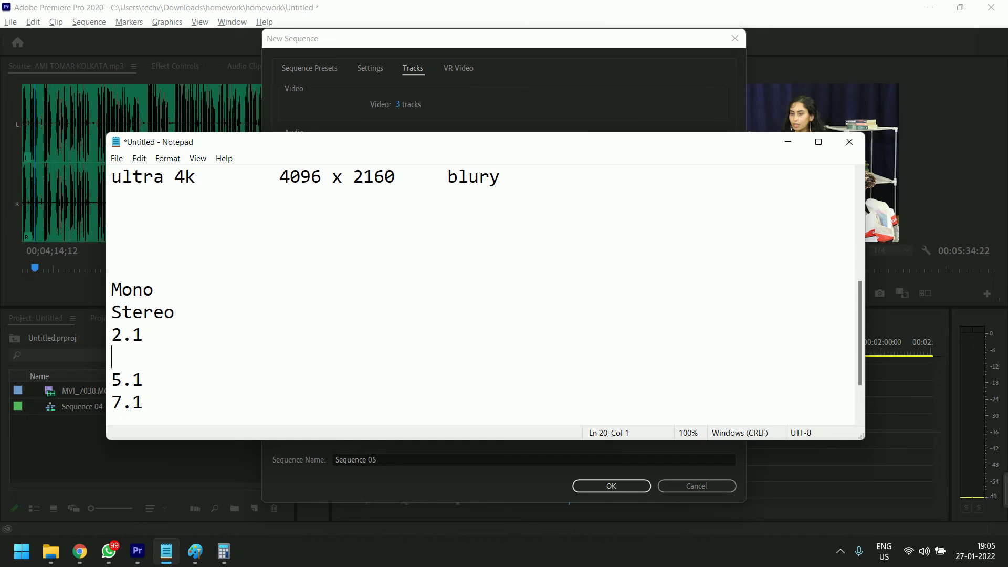
{"action": "key", "text": "Down"}
{"action": "key", "text": "Down"}
{"action": "key", "text": "Return"}
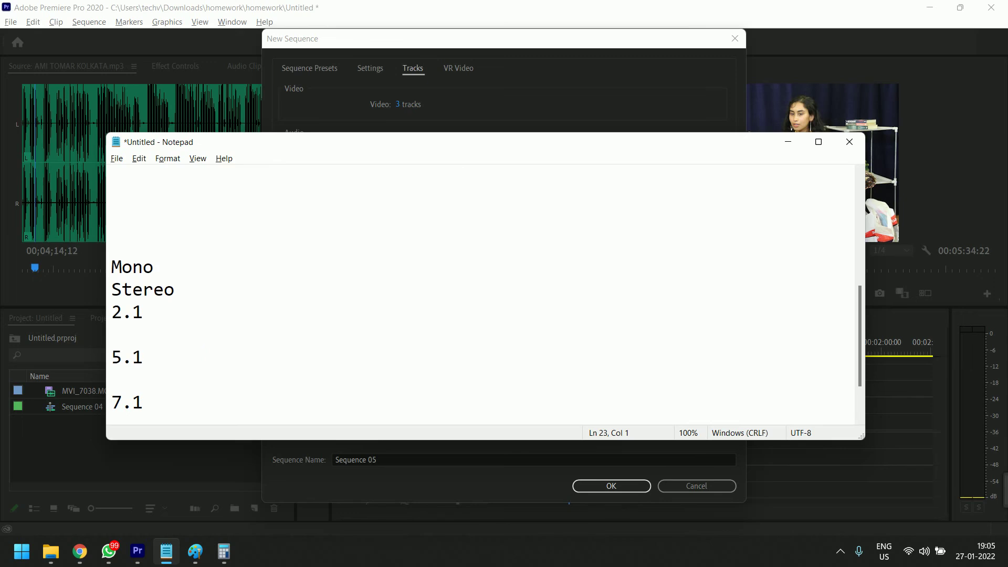
Add the entry 11.1 below 7.1 in the notes, separated by a blank line.
{"action": "key", "text": "End"}
{"action": "key", "text": "Return"}
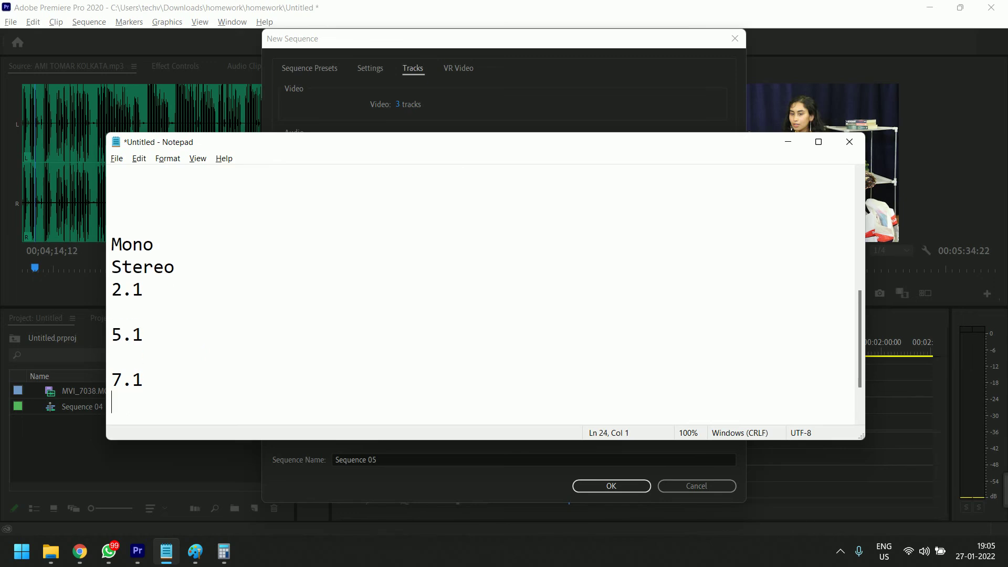
{"action": "key", "text": "Return"}
{"action": "type", "text": "1."}
{"action": "key", "text": "BackSpace"}
{"action": "type", "text": "1"}
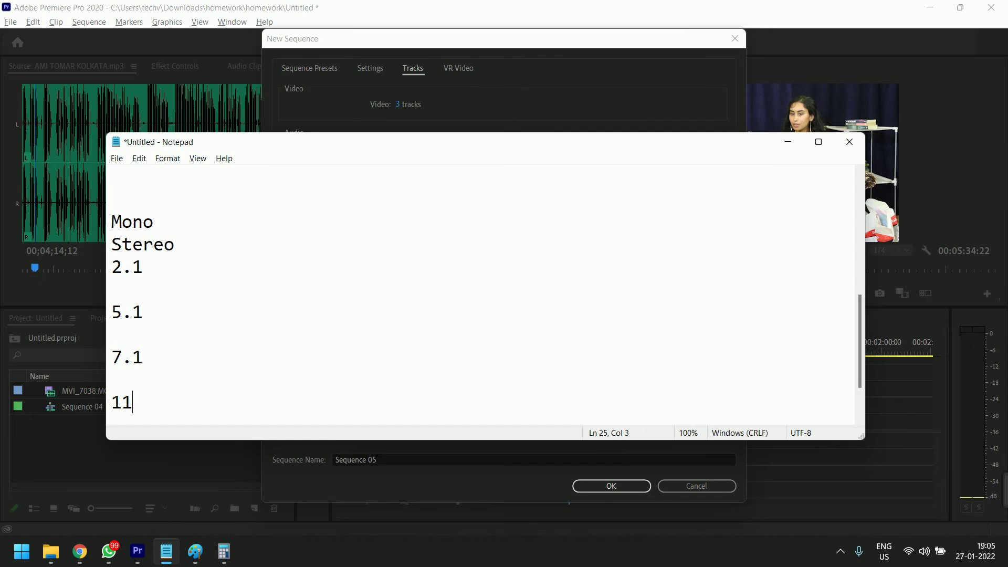
{"action": "key", "text": "Return"}
{"action": "type", "text": "1"}
{"action": "key", "text": "BackSpace"}
{"action": "key", "text": "BackSpace"}
{"action": "type", "text": ".1"}
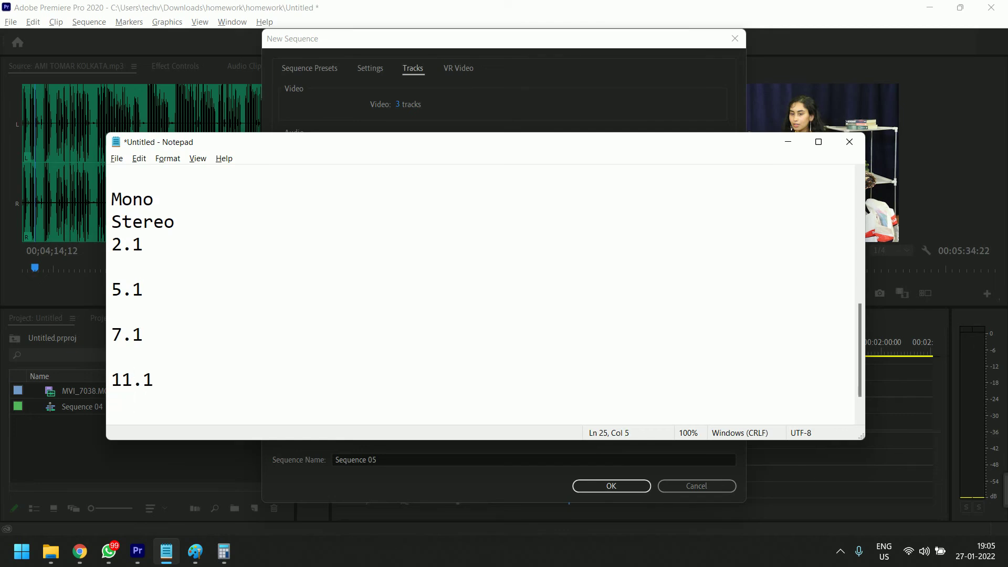
Highlight the 5.1 and 7.1 entries in the notes and clear the selection.
{"action": "key", "text": "Up"}
{"action": "key", "text": "shift+Up"}
{"action": "key", "text": "shift+Up"}
{"action": "key", "text": "shift+Up"}
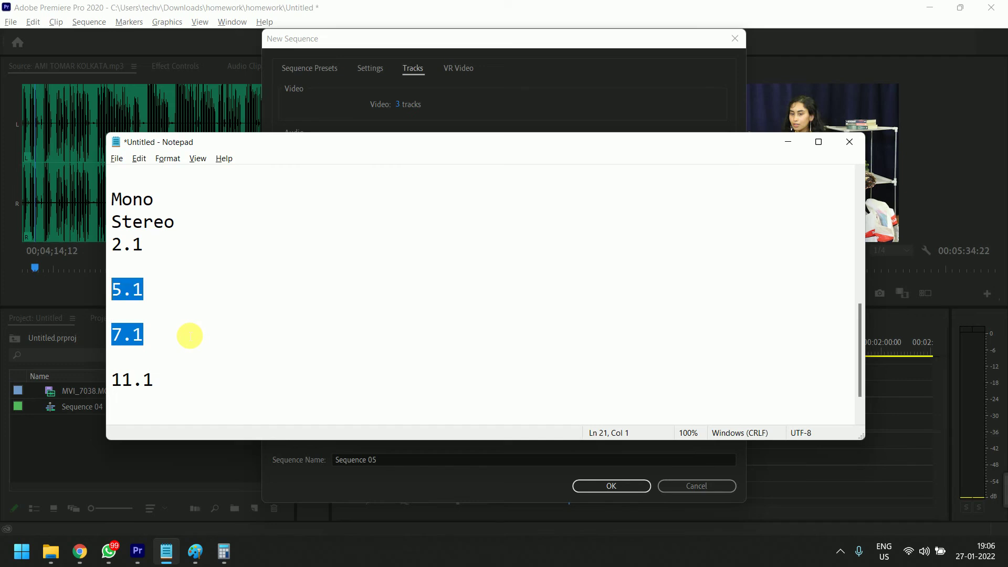
{"action": "key", "text": "Left"}
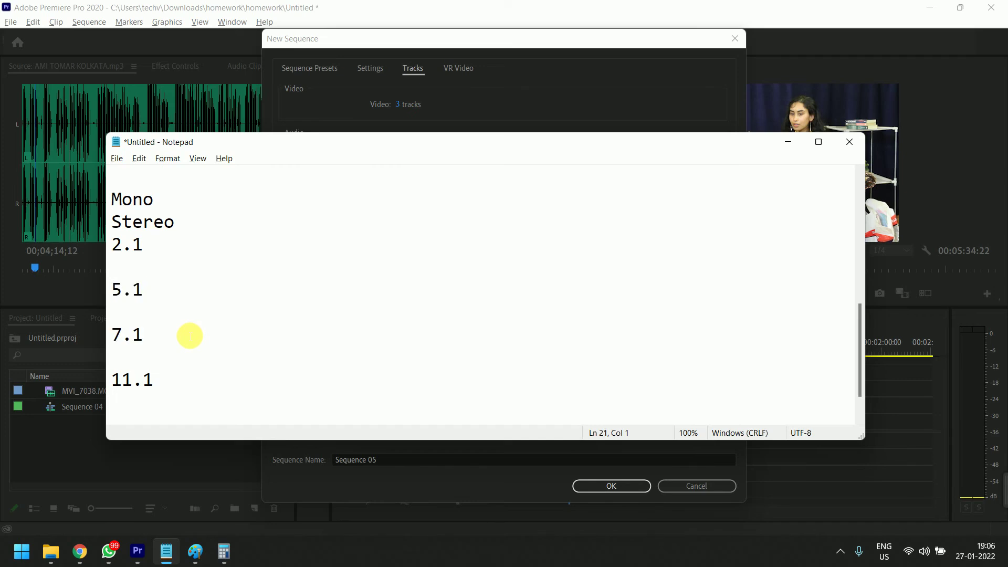
Write "5 1" on the empty line between 5.1 and 7.1.
{"action": "key", "text": "Down"}
{"action": "key", "text": "Return"}
{"action": "key", "text": "BackSpace"}
{"action": "type", "text": "5 1"}
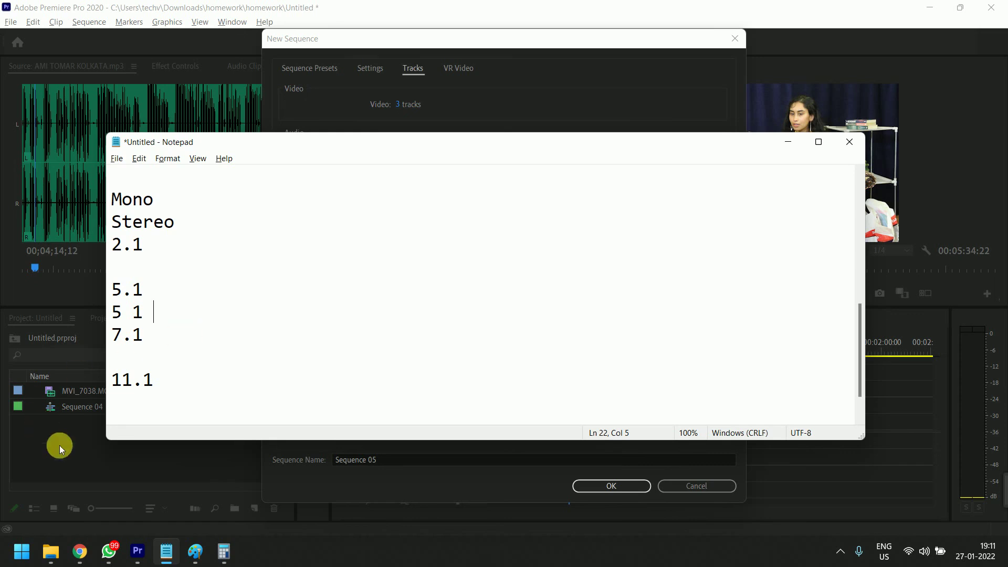
Highlight the entries from 2.1 to 11.1 in the notes and return to Premiere Pro to review Audio 1's track type options.
{"action": "left_click_drag", "start_coordinate": [152, 391], "coordinate": [117, 244]}
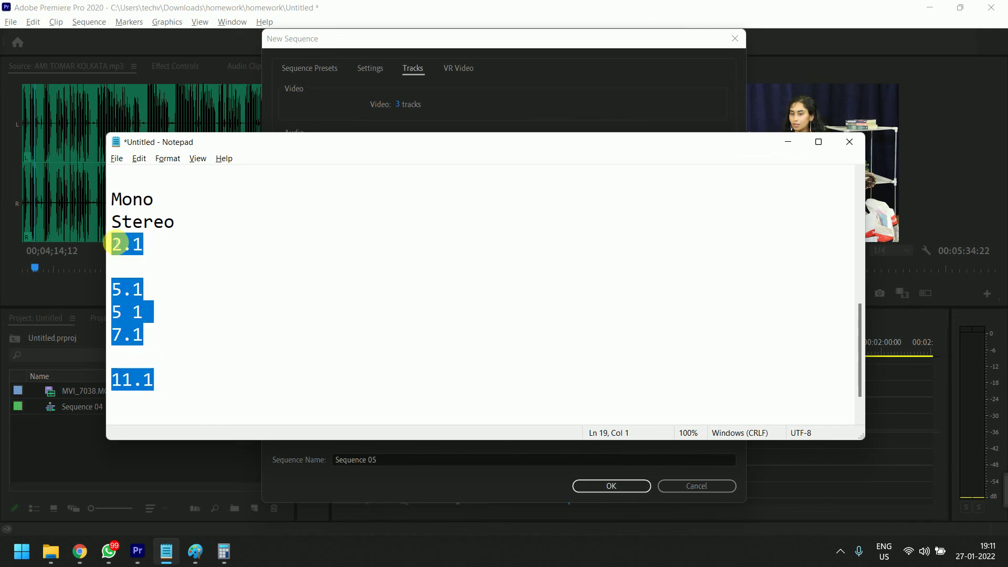
{"action": "left_click", "coordinate": [456, 103]}
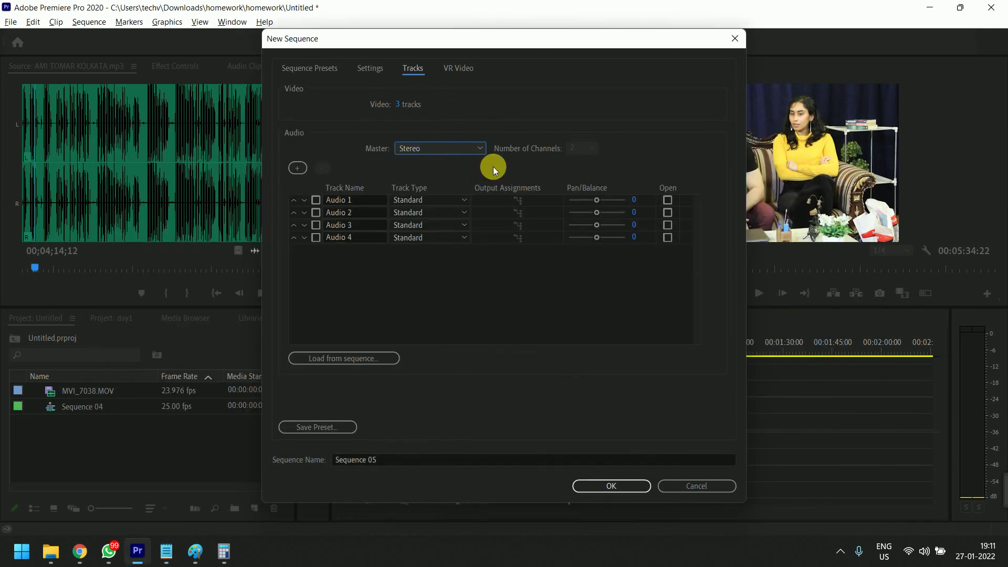
{"action": "left_click", "coordinate": [440, 200]}
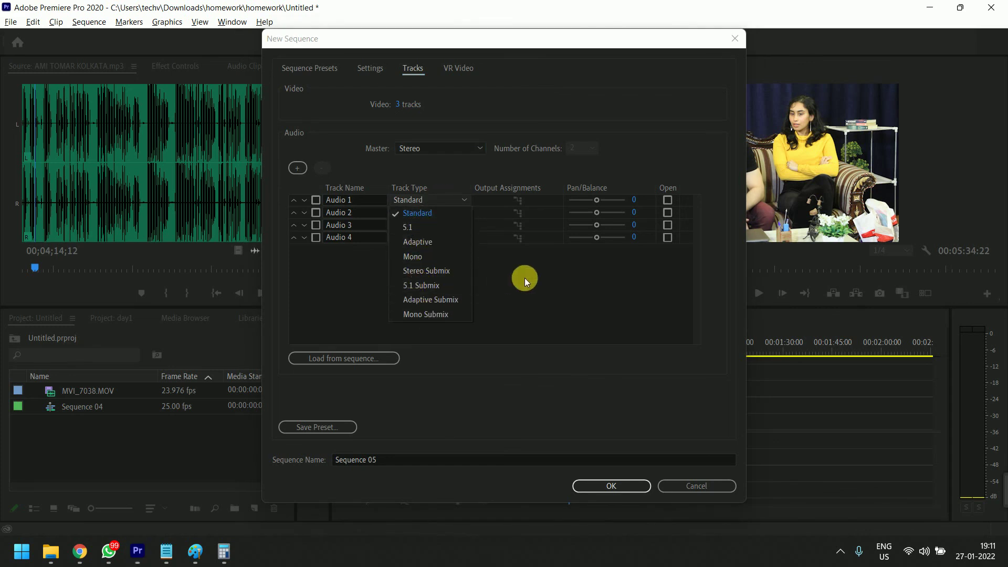
{"action": "left_click", "coordinate": [541, 279]}
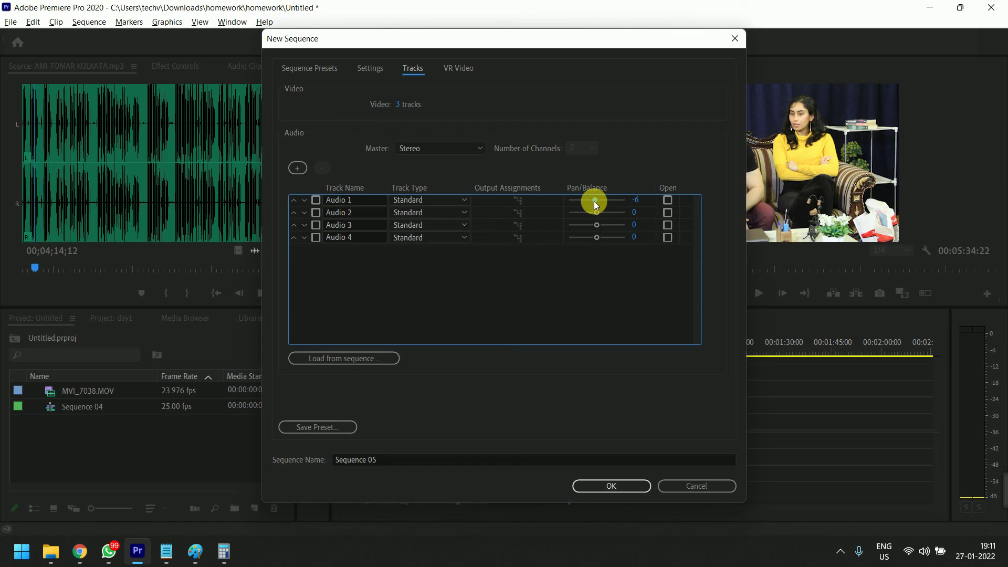
Shift Audio 1's pan/balance to -6 and reset it to 0.
{"action": "left_click_drag", "start_coordinate": [597, 200], "coordinate": [596, 201]}
{"action": "left_click", "coordinate": [642, 205]}
{"action": "type", "text": "0"}
{"action": "left_click", "coordinate": [614, 279]}
Mark Audio 1 as open with track type 5.1 and create the sequence.
{"action": "left_click", "coordinate": [669, 205]}
{"action": "left_click", "coordinate": [439, 199]}
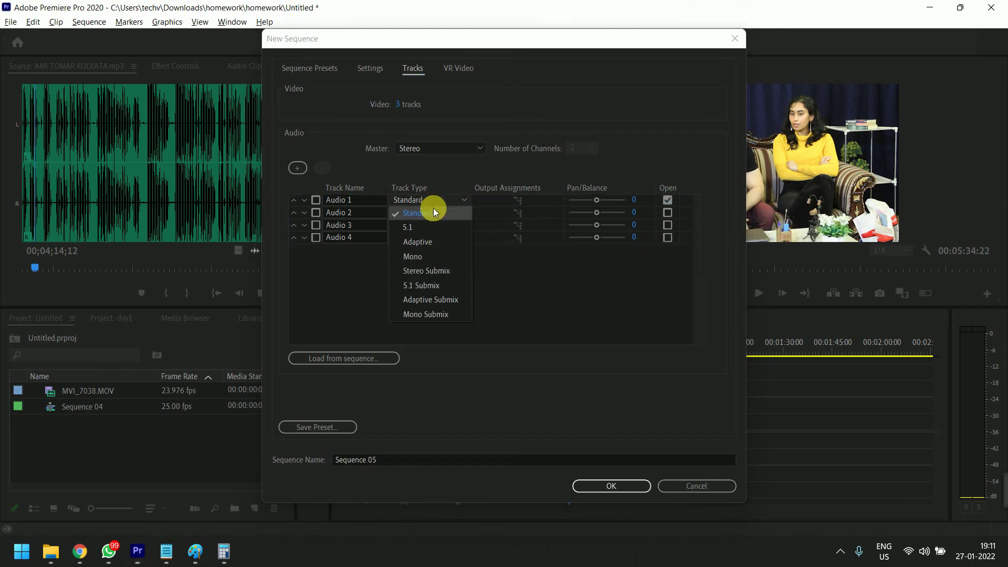
{"action": "left_click", "coordinate": [434, 227]}
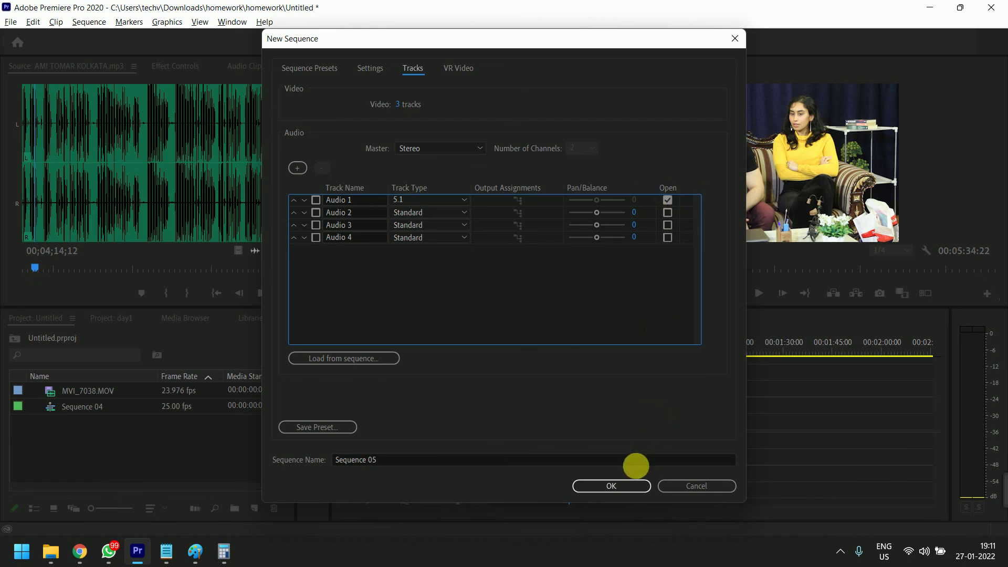
{"action": "left_click", "coordinate": [616, 485]}
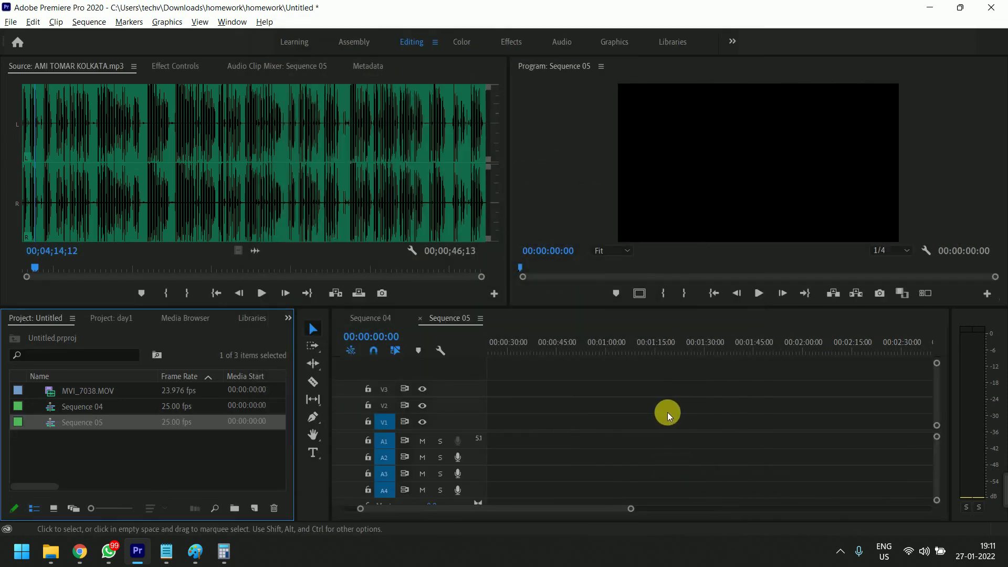
Maximize the timeline panel and expand the Audio 1 track.
{"action": "left_click", "coordinate": [474, 439]}
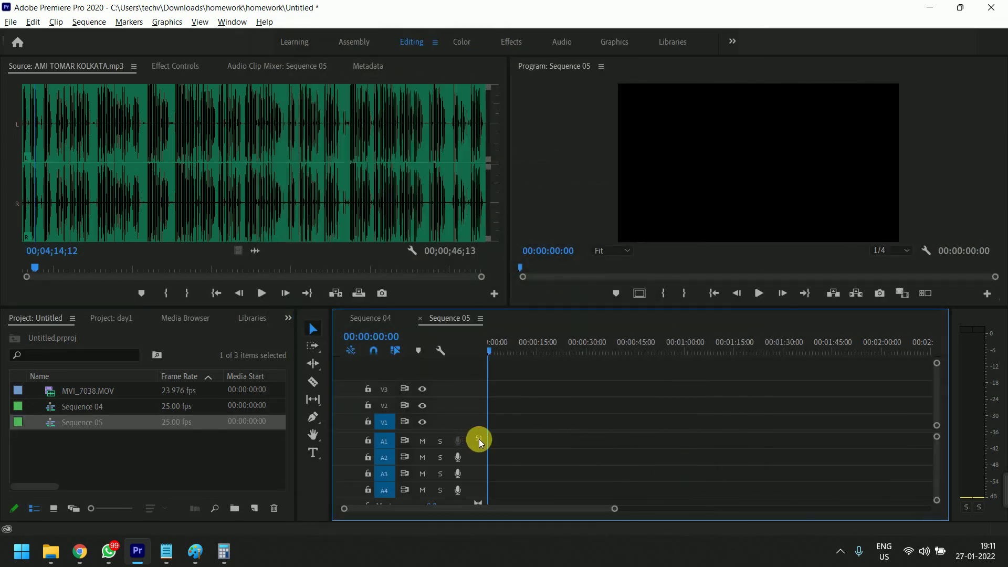
{"action": "double_click", "coordinate": [480, 440]}
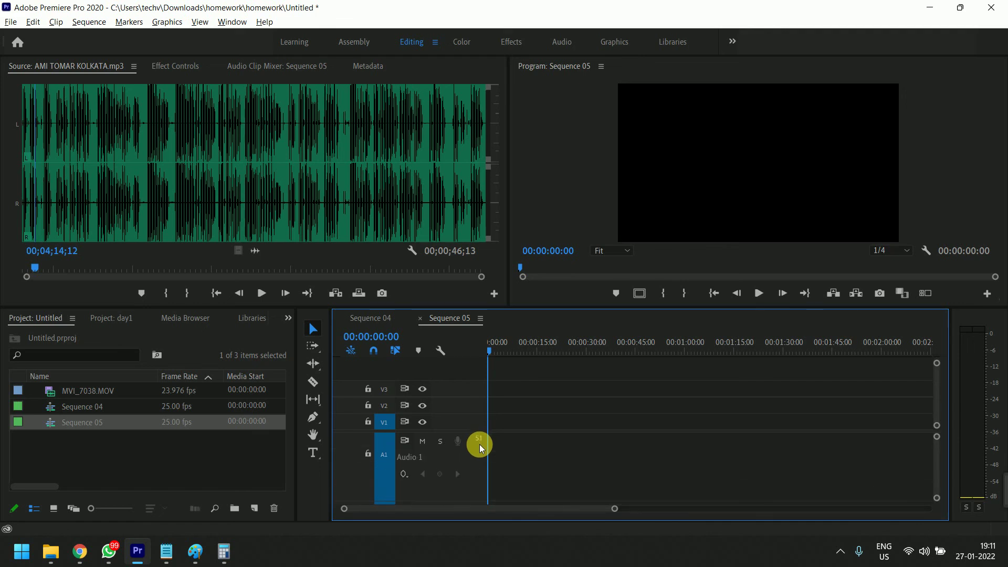
{"action": "double_click", "coordinate": [480, 445]}
{"action": "key", "text": "grave"}
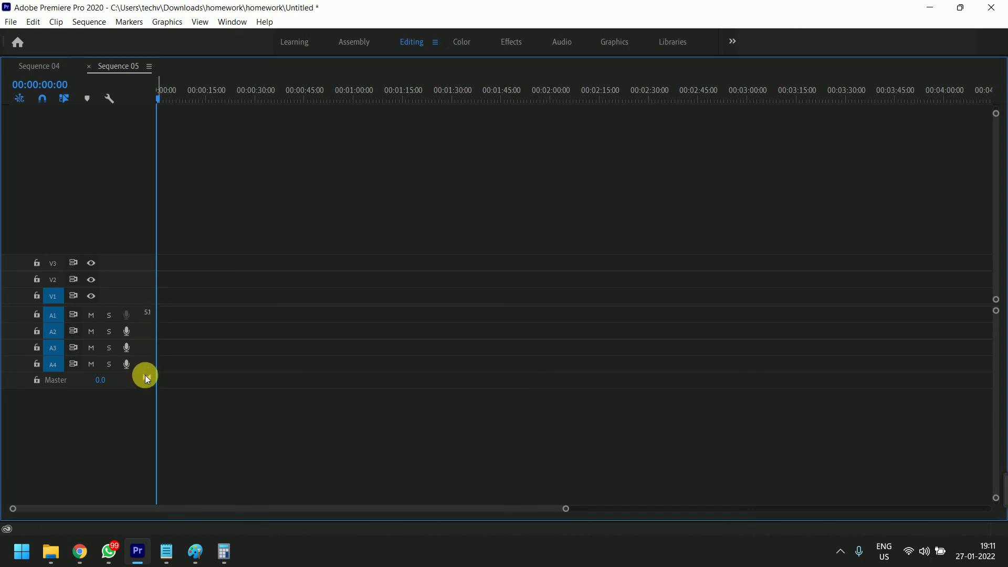
{"action": "double_click", "coordinate": [147, 314]}
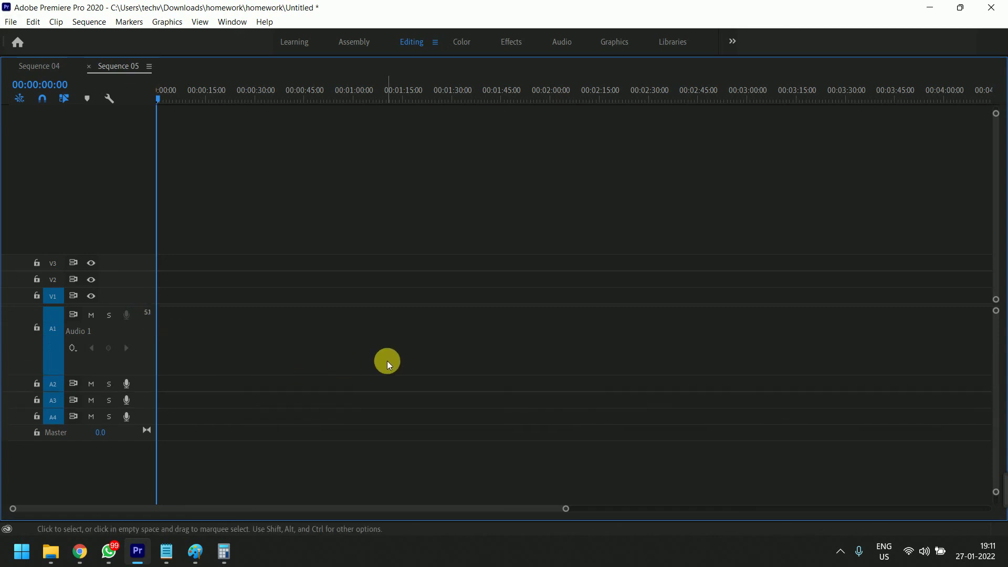
Show track keyframes on Audio 1 and restore the timeline panel to its normal size.
{"action": "left_click", "coordinate": [72, 348]}
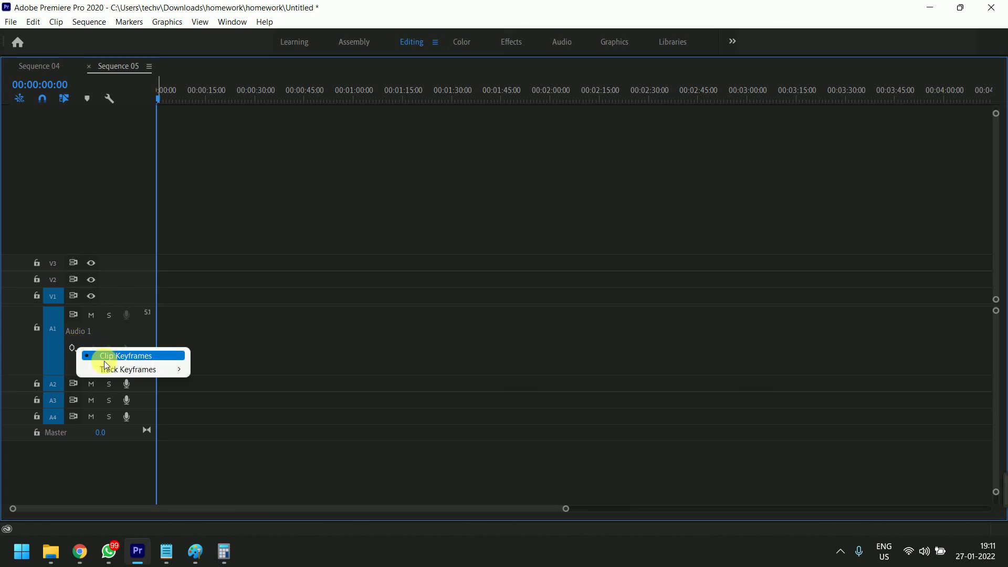
{"action": "mouse_move", "coordinate": [131, 369]}
{"action": "left_click", "coordinate": [208, 369]}
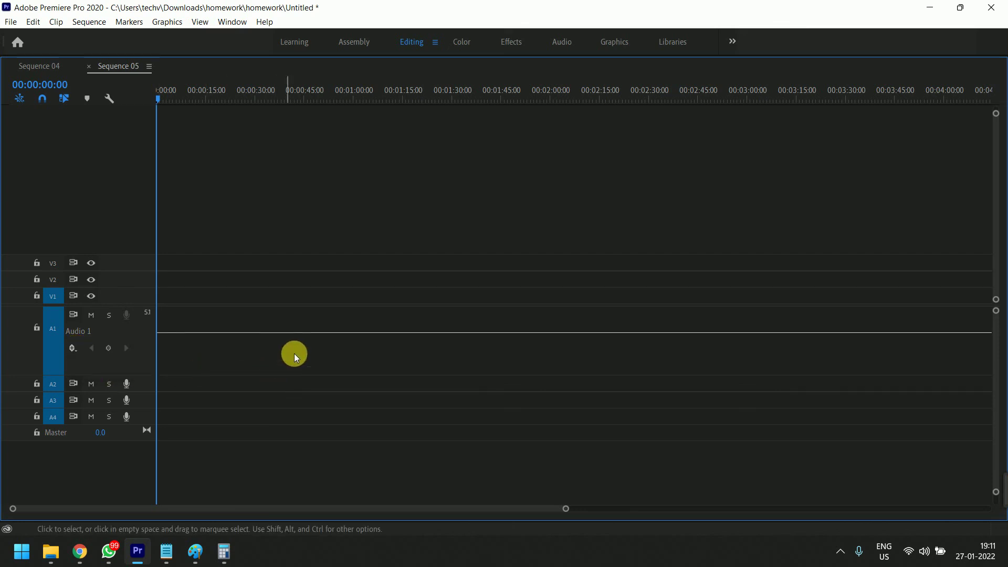
{"action": "key", "text": "minus"}
{"action": "key", "text": "minus"}
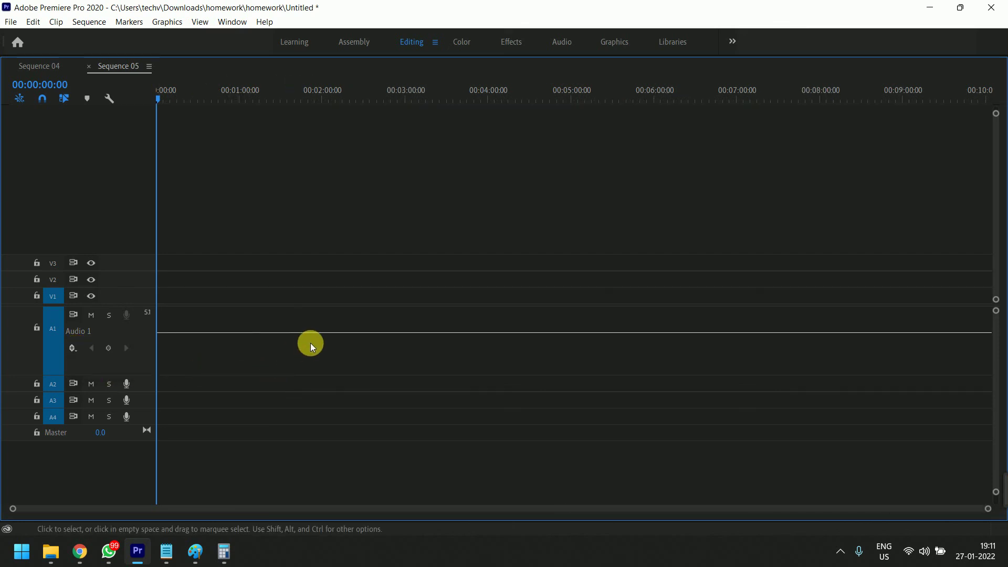
{"action": "key", "text": "grave"}
Start another new sequence and open its track settings.
{"action": "right_click", "coordinate": [195, 452]}
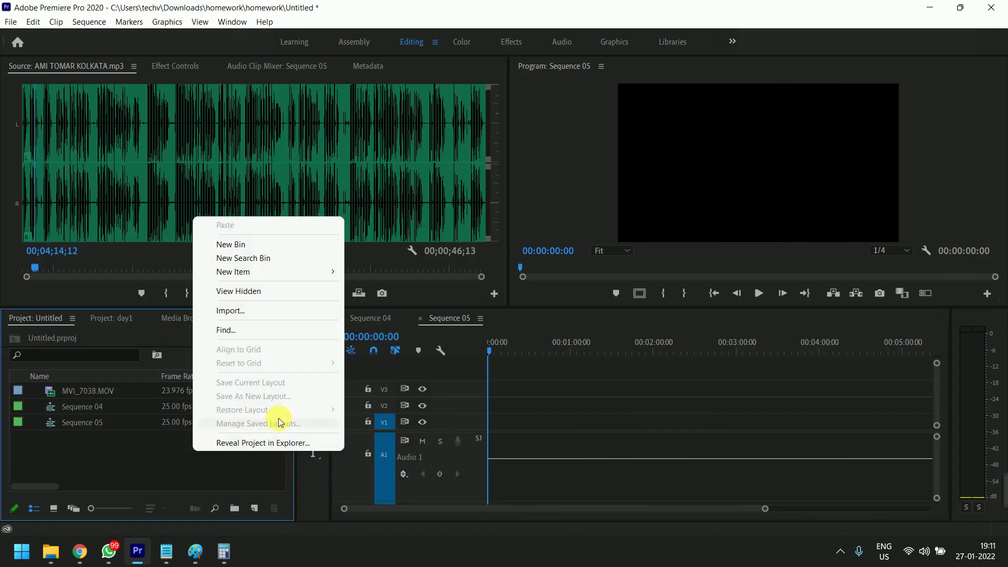
{"action": "left_click", "coordinate": [125, 447]}
{"action": "key", "text": "ctrl+n"}
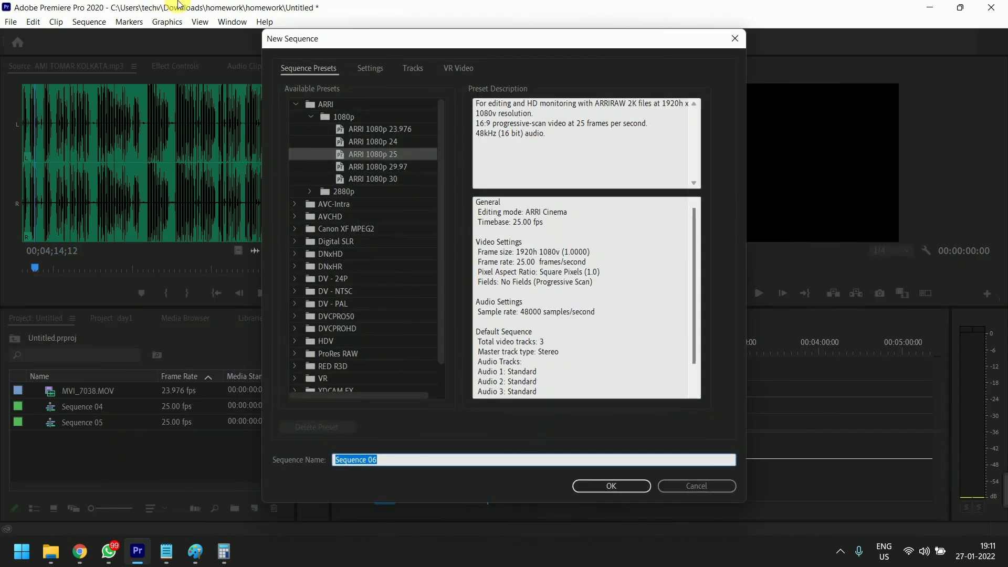
{"action": "left_click", "coordinate": [413, 70]}
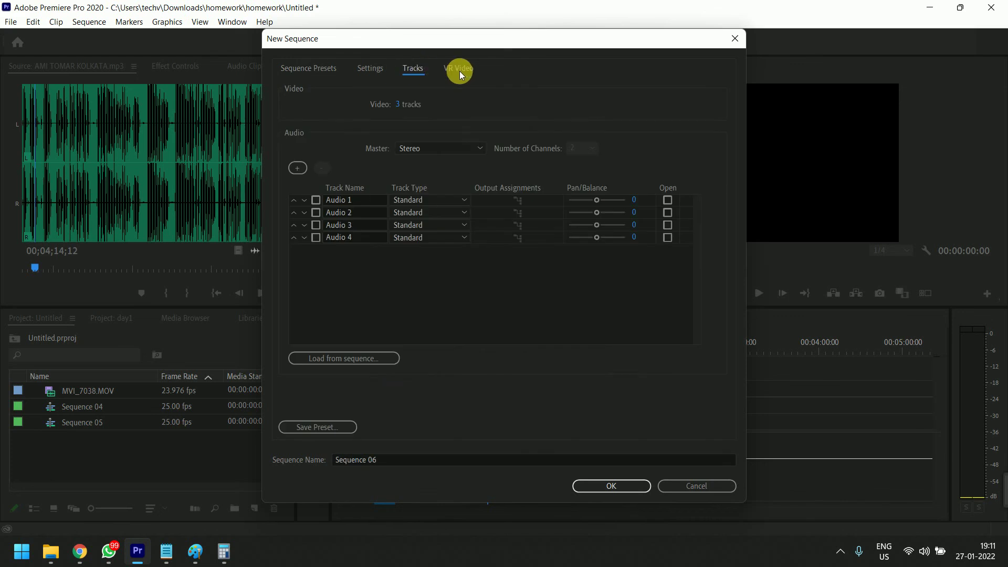
Review the existing sequences that track settings can be loaded from and cancel without loading any.
{"action": "left_click", "coordinate": [354, 358]}
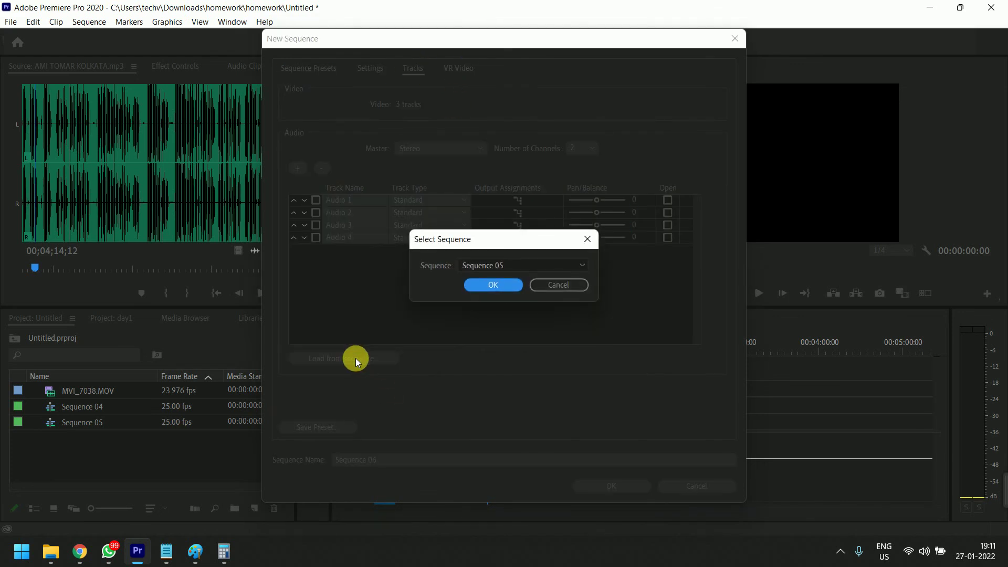
{"action": "left_click", "coordinate": [543, 269]}
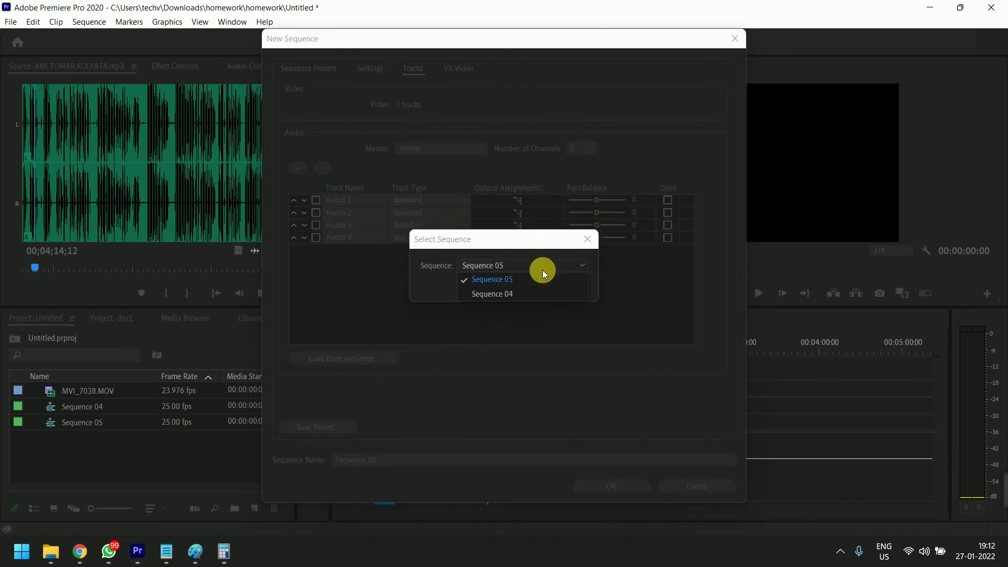
{"action": "left_click", "coordinate": [541, 269]}
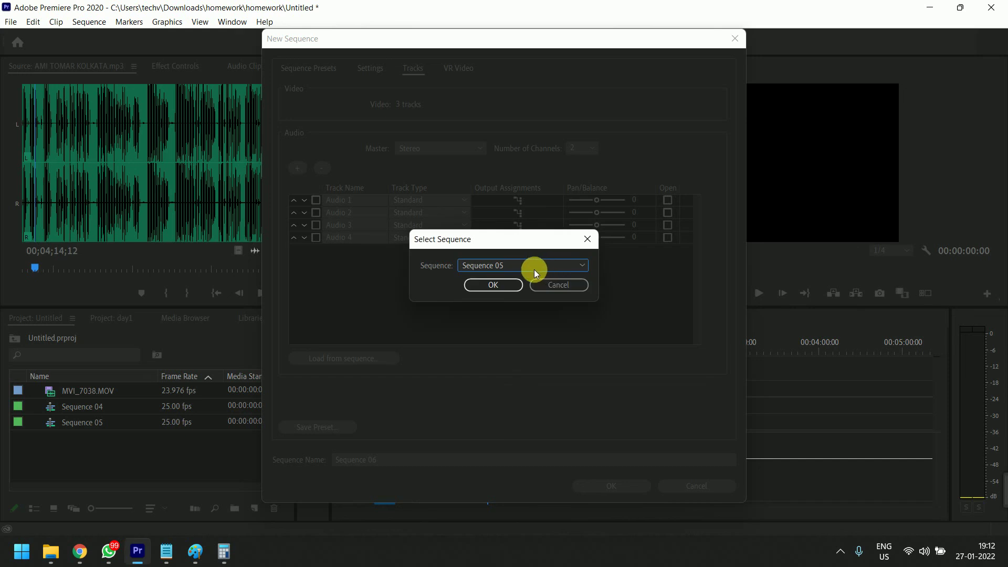
{"action": "left_click", "coordinate": [534, 269]}
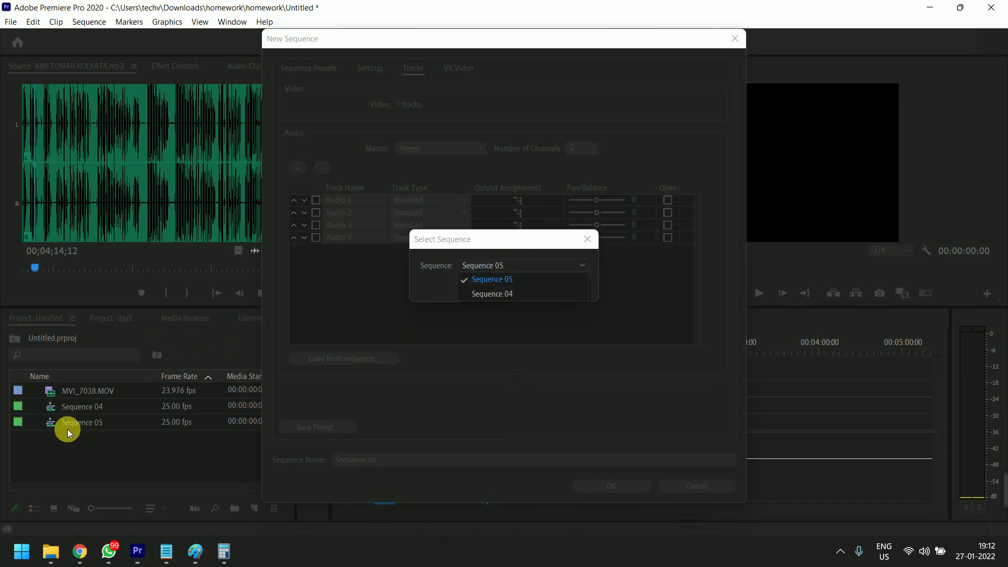
{"action": "left_click", "coordinate": [449, 291]}
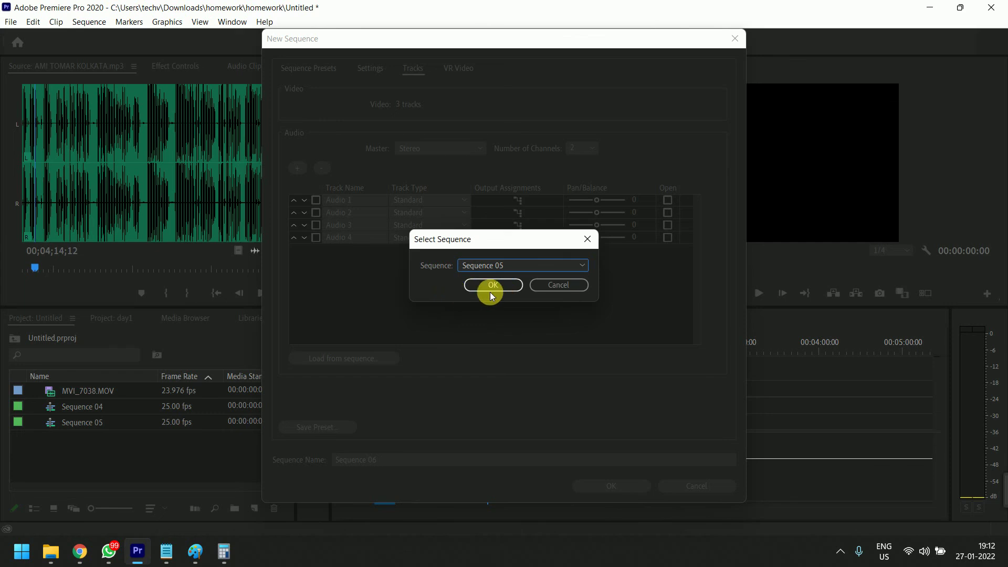
{"action": "left_click", "coordinate": [556, 288]}
Try the Equirectangular projection in the VR video settings and set the projection back to None.
{"action": "left_click", "coordinate": [453, 67]}
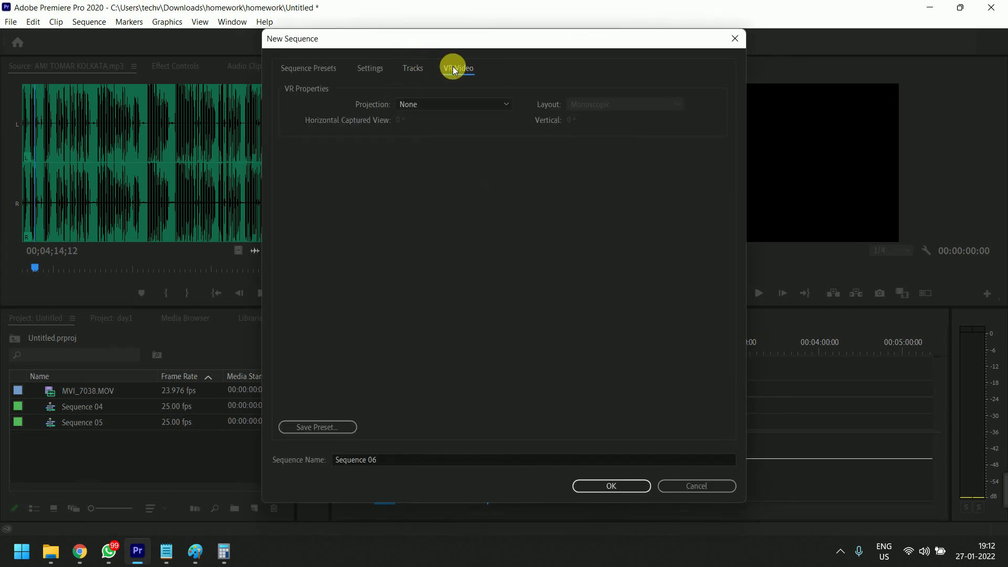
{"action": "left_click", "coordinate": [439, 106]}
{"action": "left_click", "coordinate": [443, 130]}
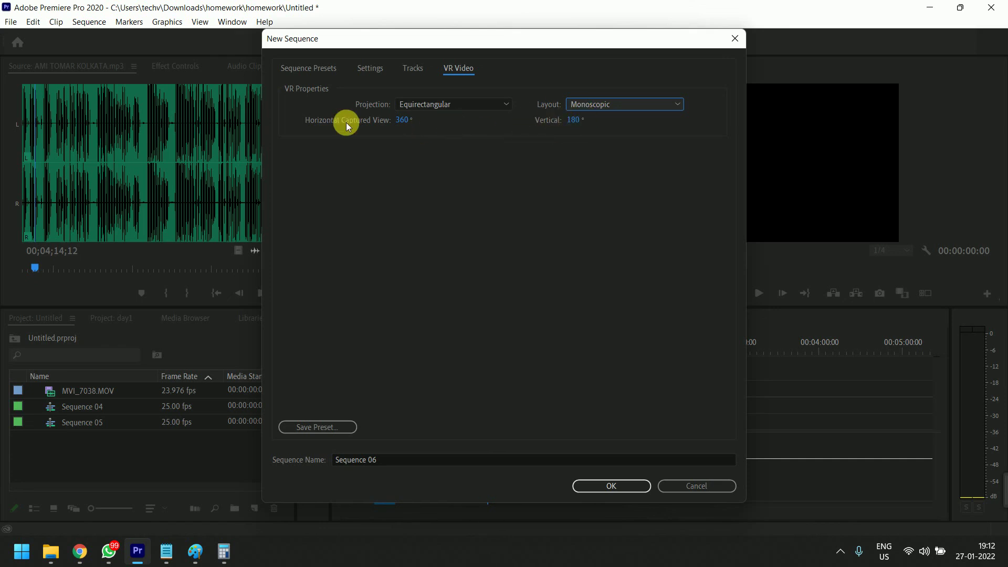
{"action": "left_click", "coordinate": [434, 105]}
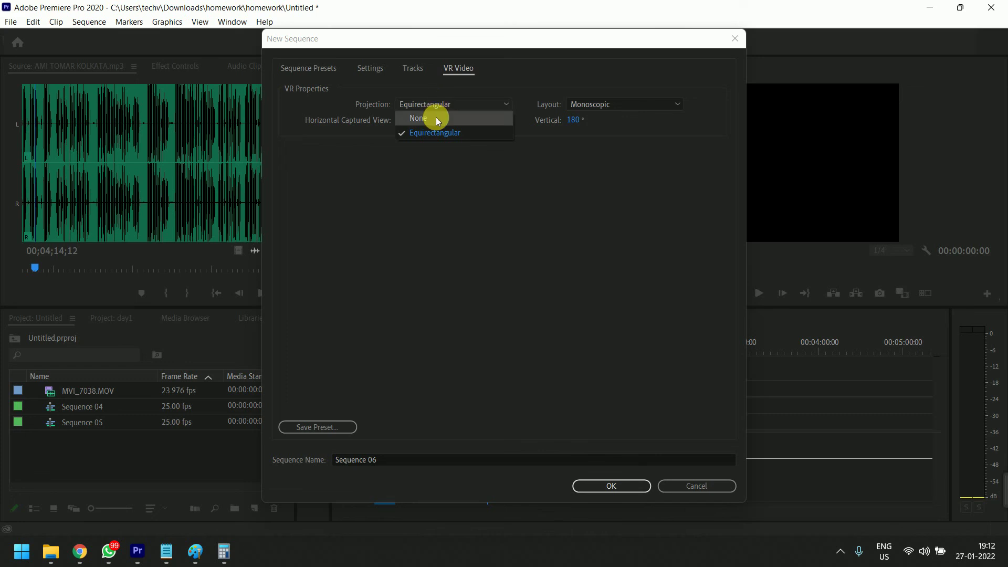
{"action": "left_click", "coordinate": [438, 120]}
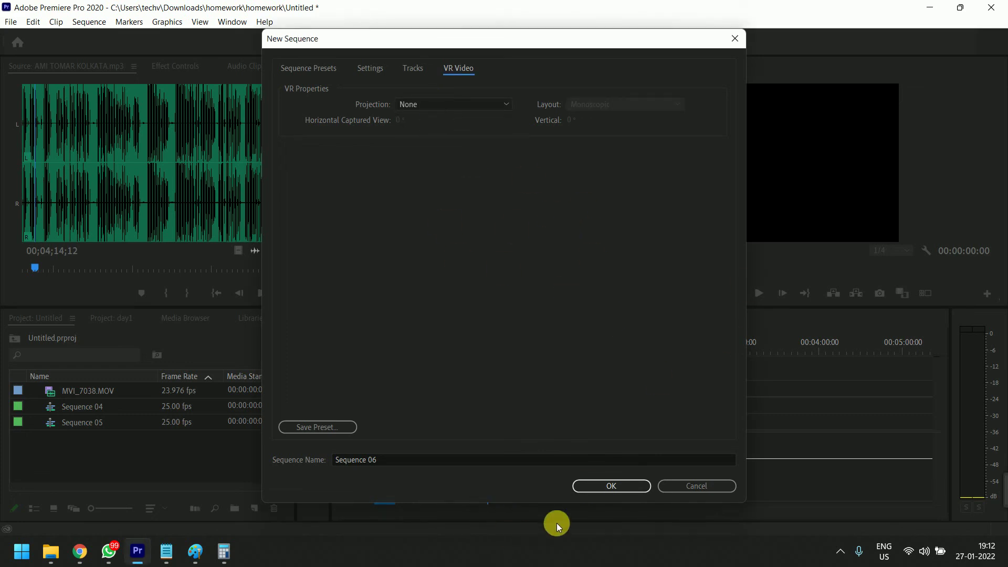
Create the sequence from the current settings and look over its empty timeline.
{"action": "left_click", "coordinate": [602, 488]}
{"action": "left_click", "coordinate": [616, 386]}
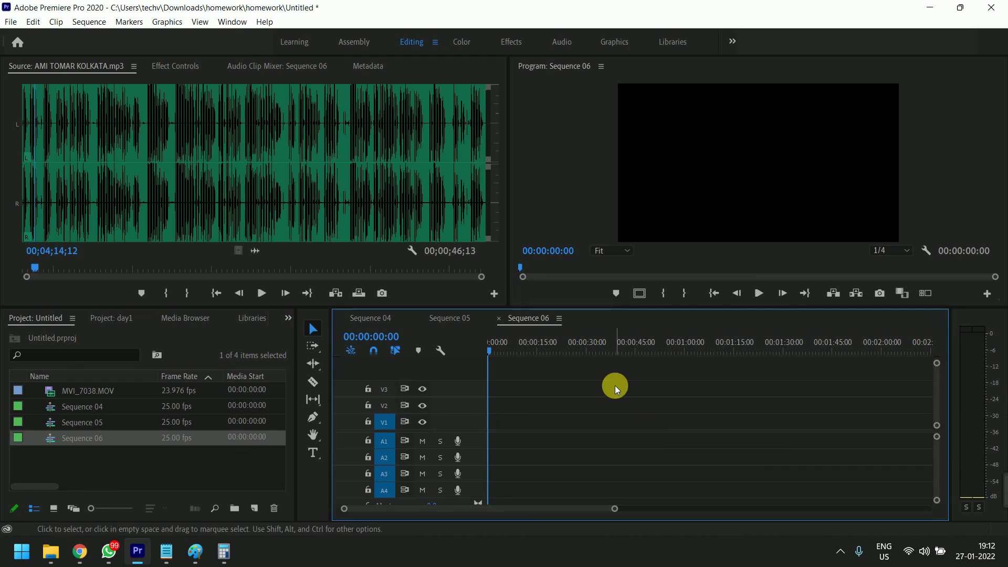
{"action": "scroll", "coordinate": [443, 495], "scroll_direction": "down", "scroll_amount": 3}
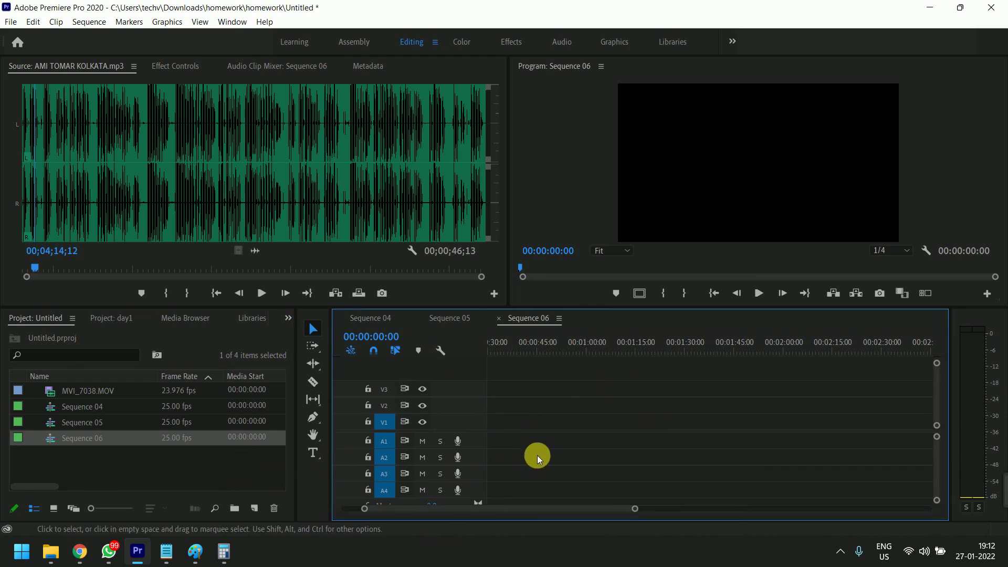
{"action": "scroll", "coordinate": [537, 455], "scroll_direction": "up", "scroll_amount": 3}
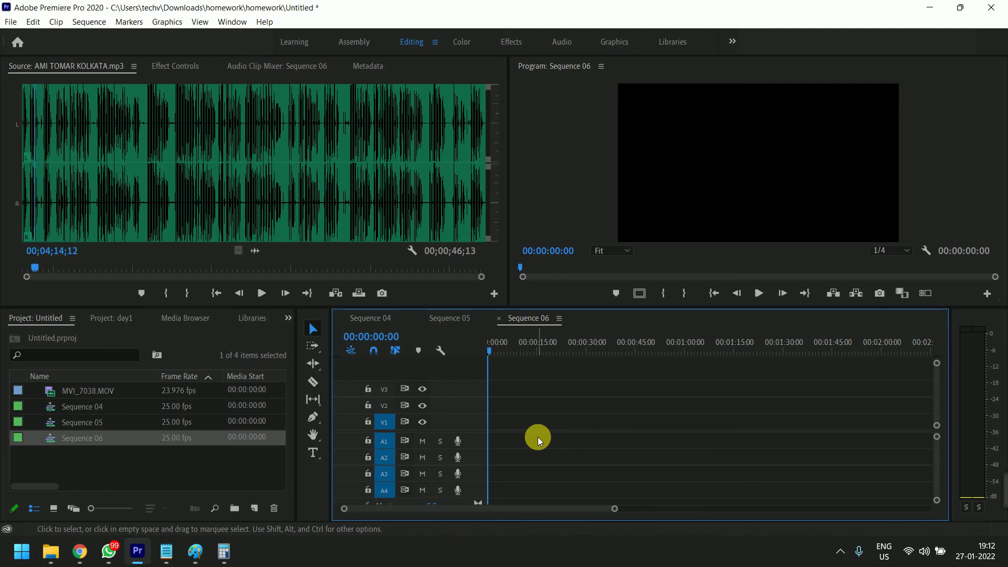
Switch to Notepad and review the broadcasting standard and resolution notes.
{"action": "left_click", "coordinate": [167, 551]}
{"action": "left_click", "coordinate": [271, 290]}
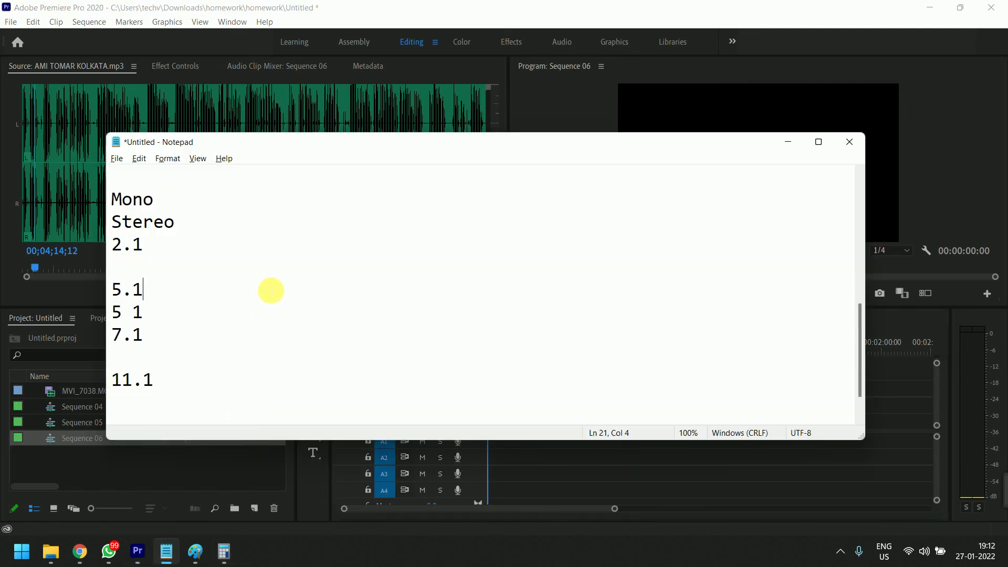
{"action": "scroll", "coordinate": [271, 292], "scroll_direction": "up", "scroll_amount": 5}
{"action": "scroll", "coordinate": [271, 292], "scroll_direction": "down", "scroll_amount": 1}
{"action": "scroll", "coordinate": [272, 296], "scroll_direction": "up", "scroll_amount": 1}
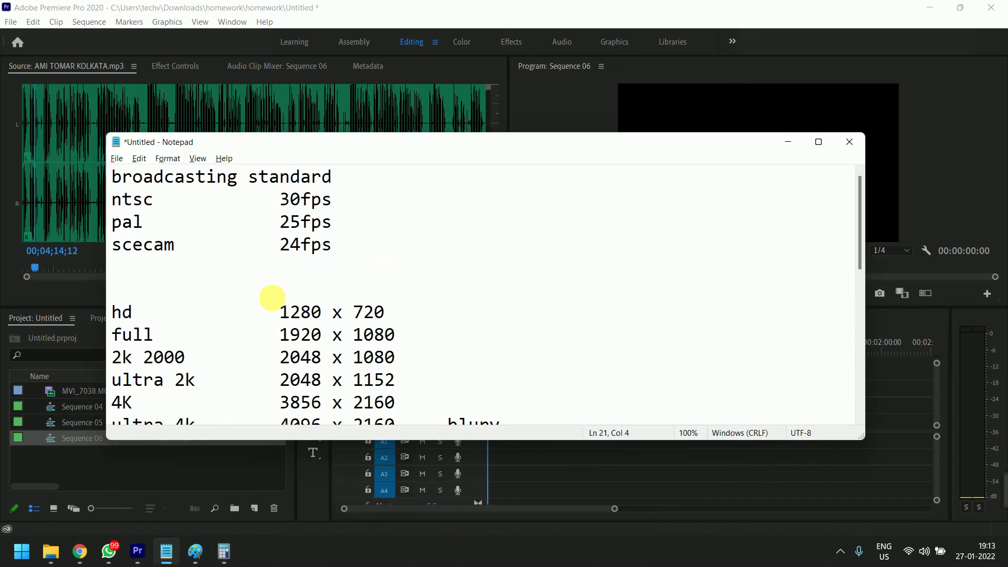
Return to Premiere Pro, start a new sequence from the ARRI 1080p 24 preset and open its general settings.
{"action": "left_click", "coordinate": [138, 552]}
{"action": "key", "text": "ctrl+n"}
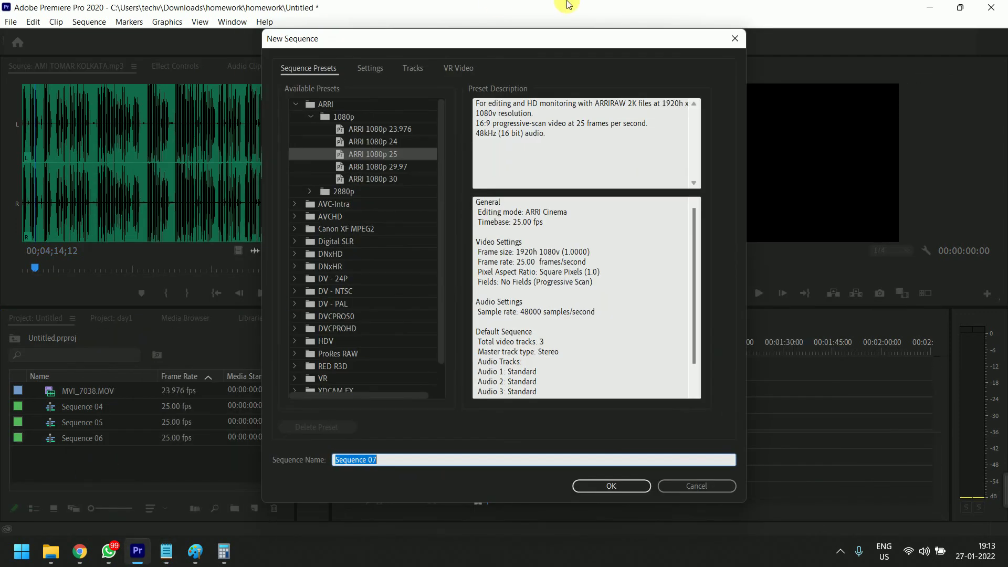
{"action": "left_click", "coordinate": [314, 118]}
{"action": "left_click", "coordinate": [381, 365]}
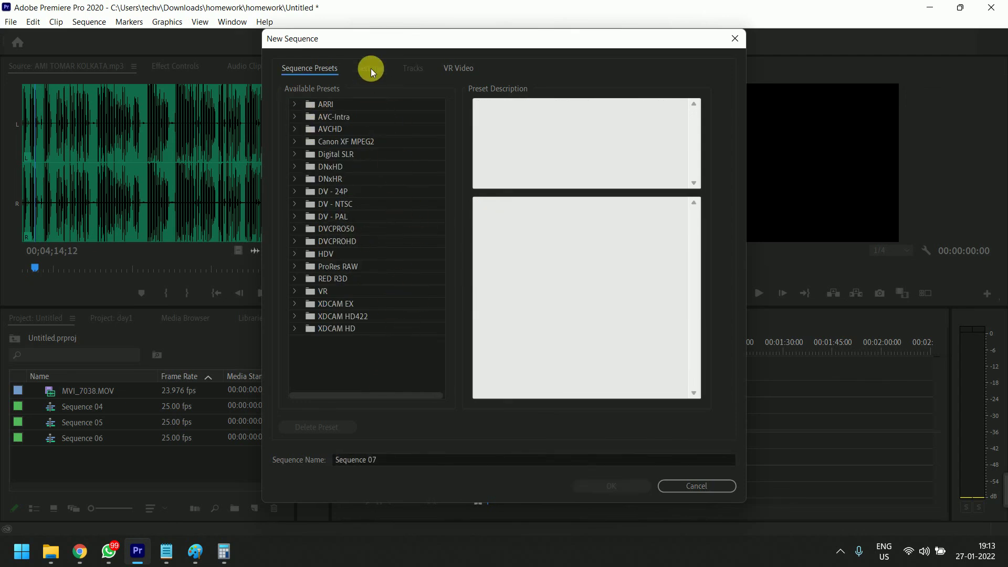
{"action": "left_click", "coordinate": [295, 104]}
{"action": "double_click", "coordinate": [327, 117]}
{"action": "left_click", "coordinate": [379, 142]}
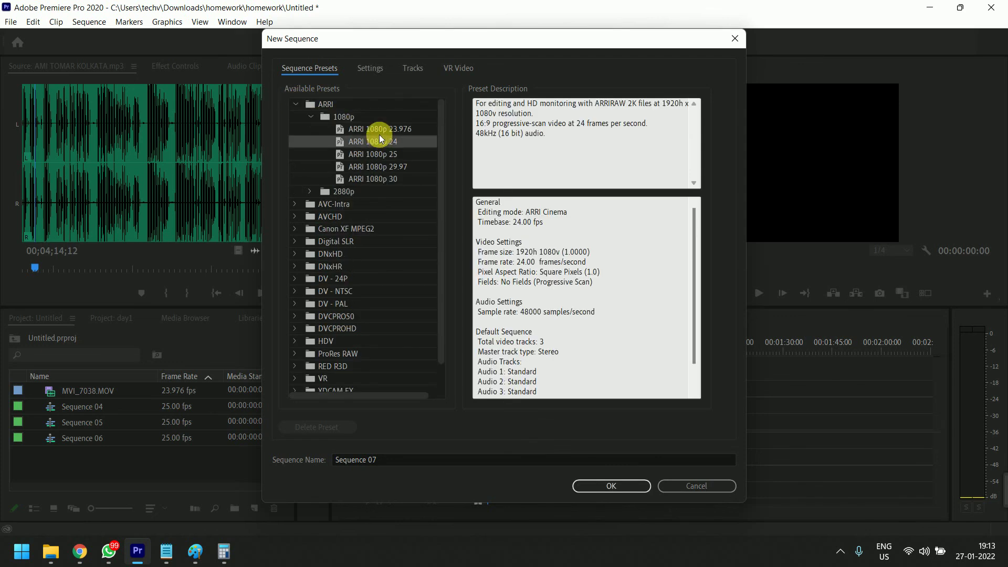
{"action": "left_click", "coordinate": [376, 67]}
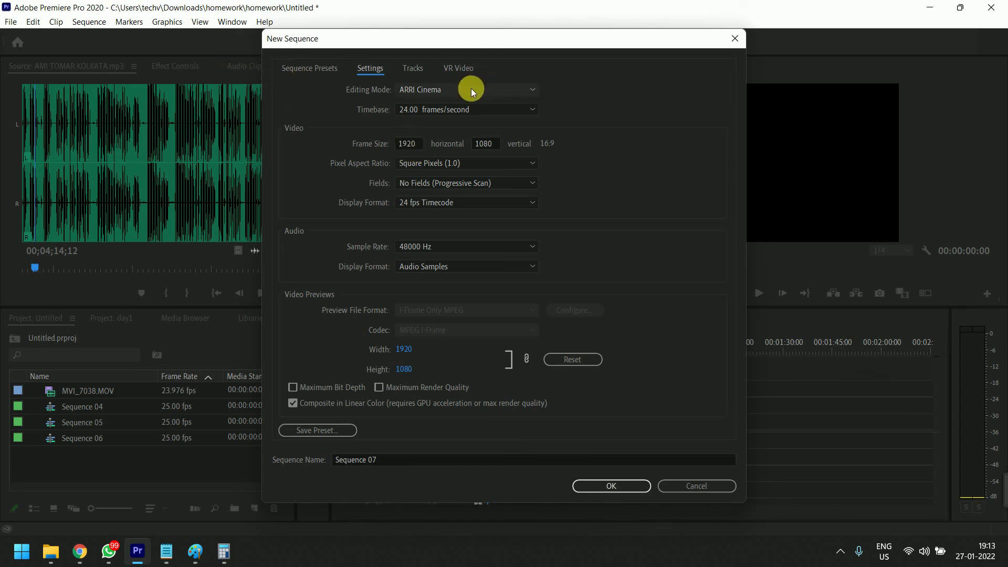
Return to the sequence presets, collapse the ARRI group and compare the DV - PAL Standard 32kHz and Standard 48kHz presets.
{"action": "left_click", "coordinate": [315, 68]}
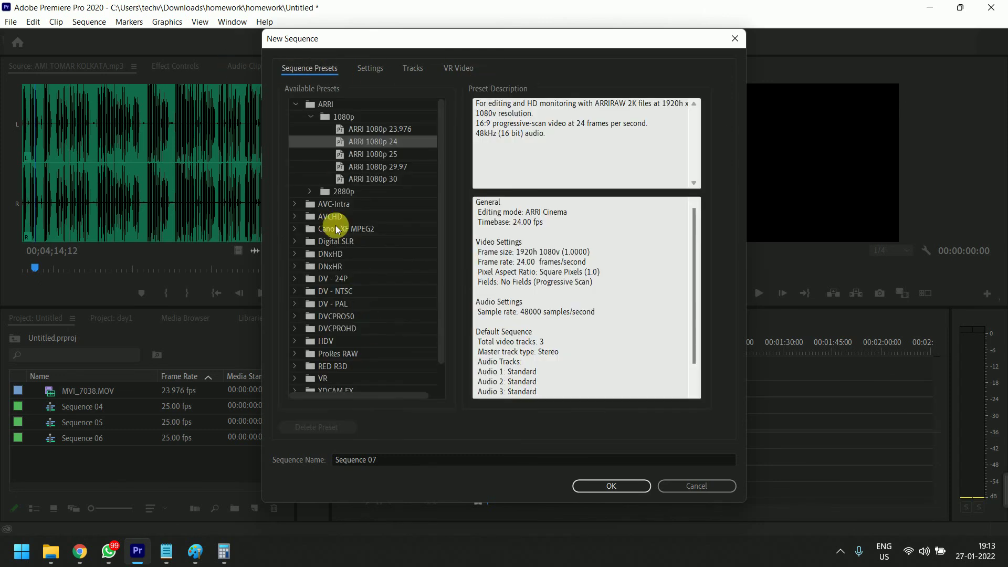
{"action": "left_click", "coordinate": [296, 104]}
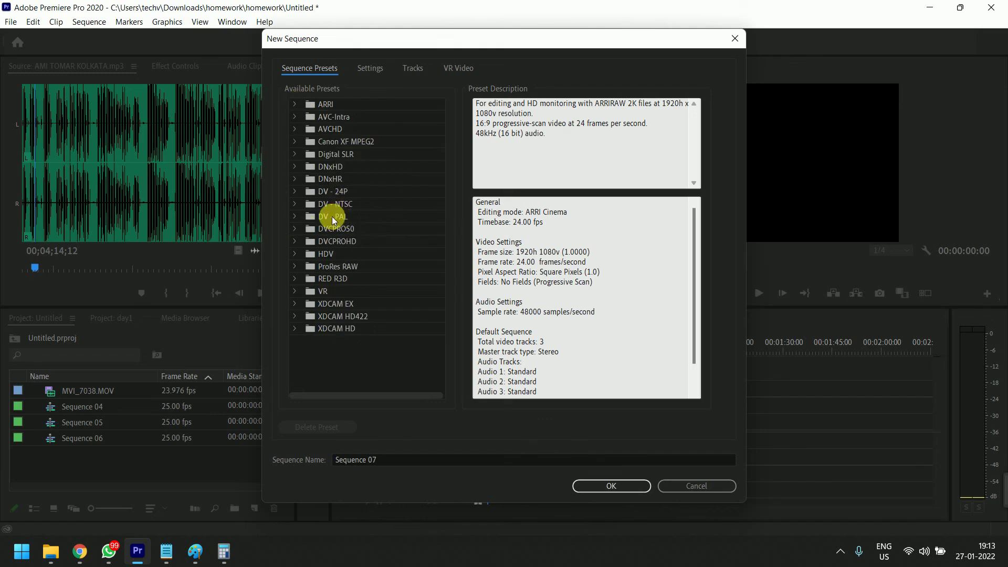
{"action": "left_click", "coordinate": [314, 218]}
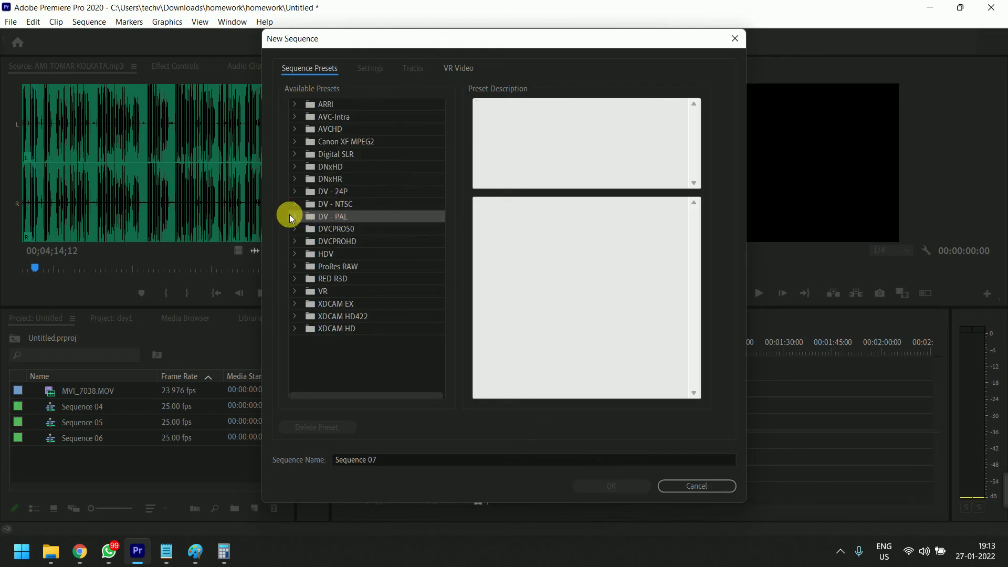
{"action": "left_click", "coordinate": [294, 217]}
{"action": "left_click", "coordinate": [353, 231]}
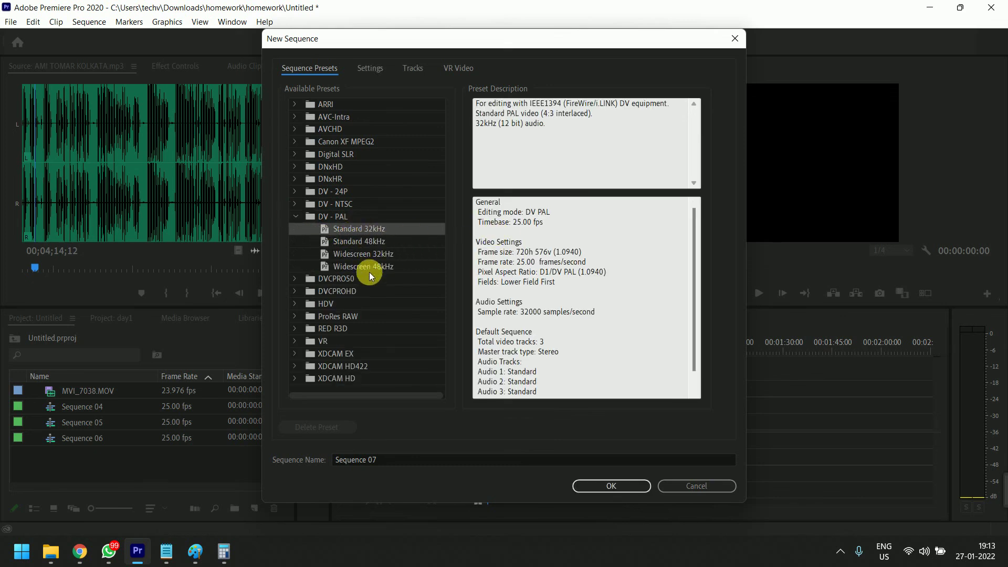
{"action": "left_click", "coordinate": [360, 243]}
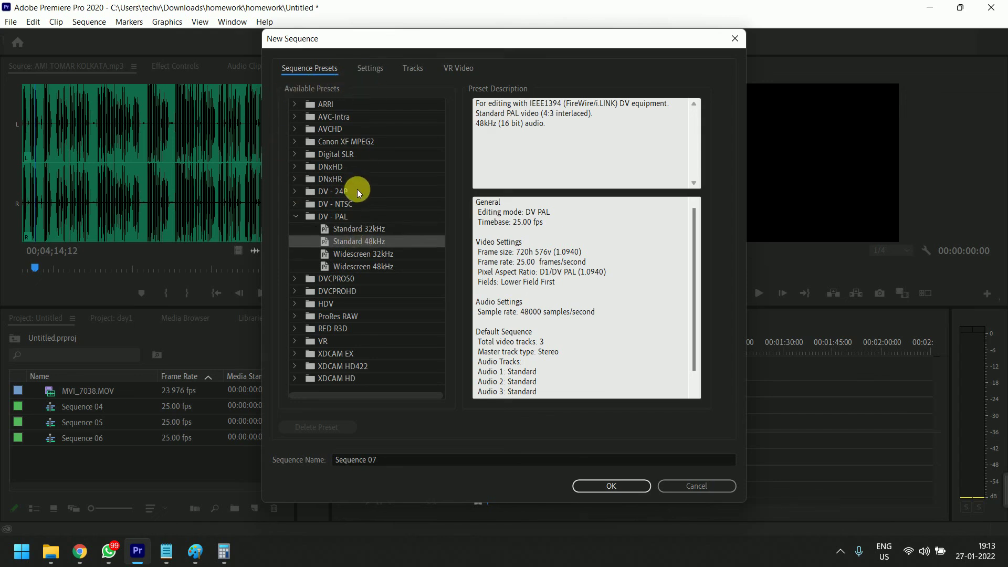
Try the Custom editing mode on the DV - PAL Standard 48kHz preset and cancel the new sequence.
{"action": "left_click", "coordinate": [372, 68]}
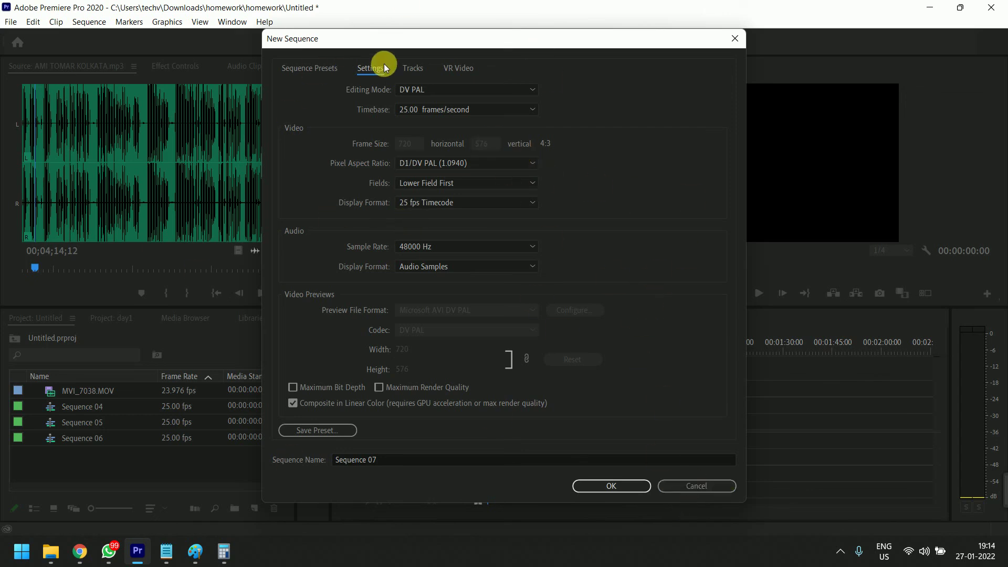
{"action": "left_click", "coordinate": [425, 103]}
{"action": "scroll", "coordinate": [437, 121], "scroll_direction": "up", "scroll_amount": 5}
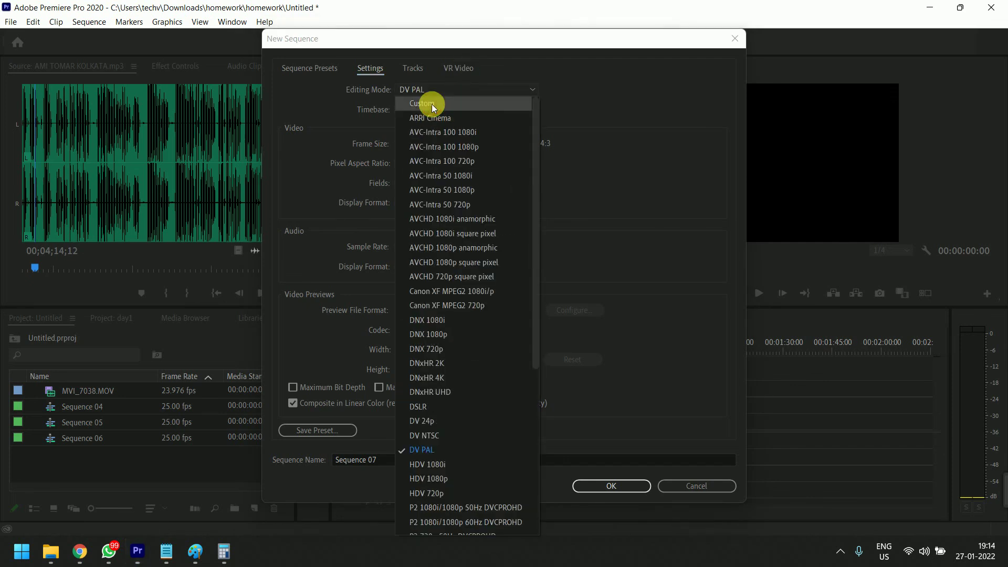
{"action": "left_click", "coordinate": [431, 104]}
{"action": "left_click", "coordinate": [339, 66]}
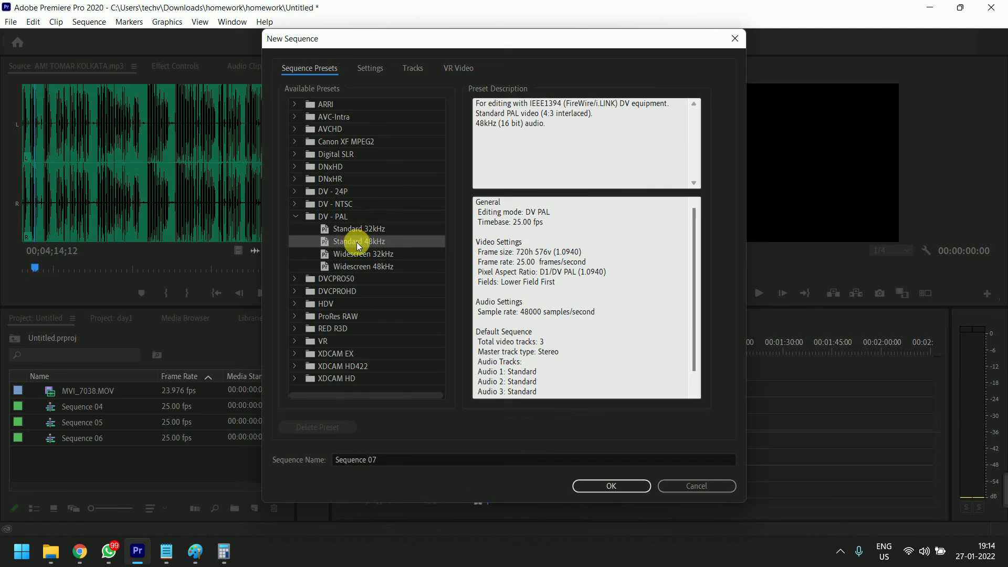
{"action": "left_click", "coordinate": [376, 71]}
{"action": "left_click", "coordinate": [456, 90]}
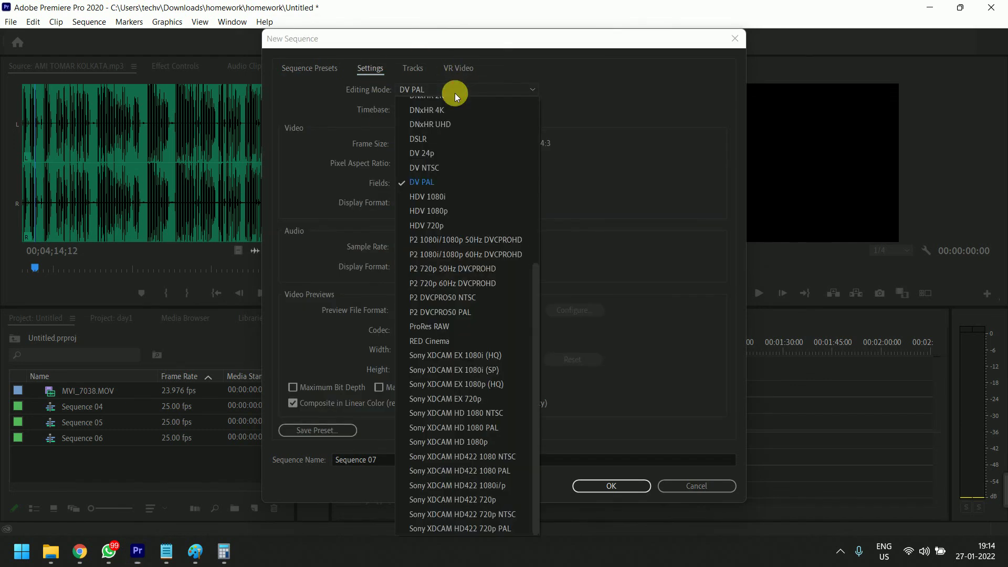
{"action": "scroll", "coordinate": [442, 105], "scroll_direction": "up", "scroll_amount": 5}
{"action": "left_click", "coordinate": [430, 106]}
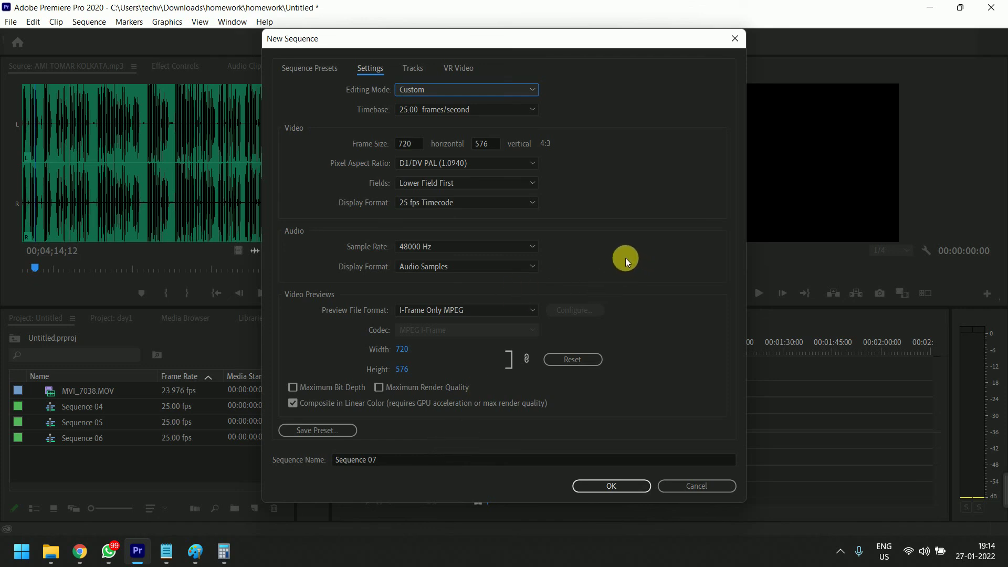
{"action": "left_click", "coordinate": [704, 487]}
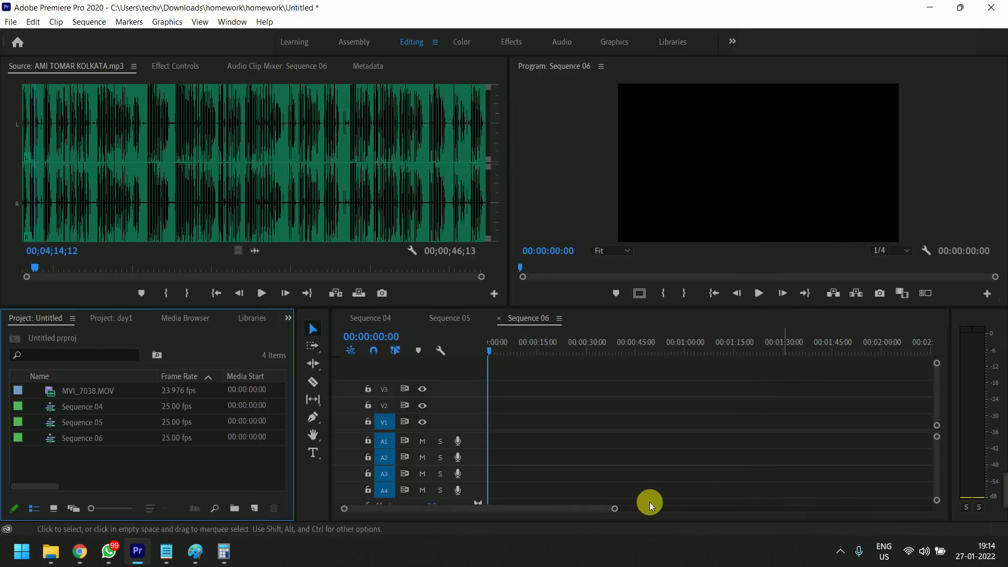
Switch to Notepad and copy all of the broadcasting standard, resolution and audio notes.
{"action": "left_click", "coordinate": [166, 551]}
{"action": "key", "text": "ctrl+a"}
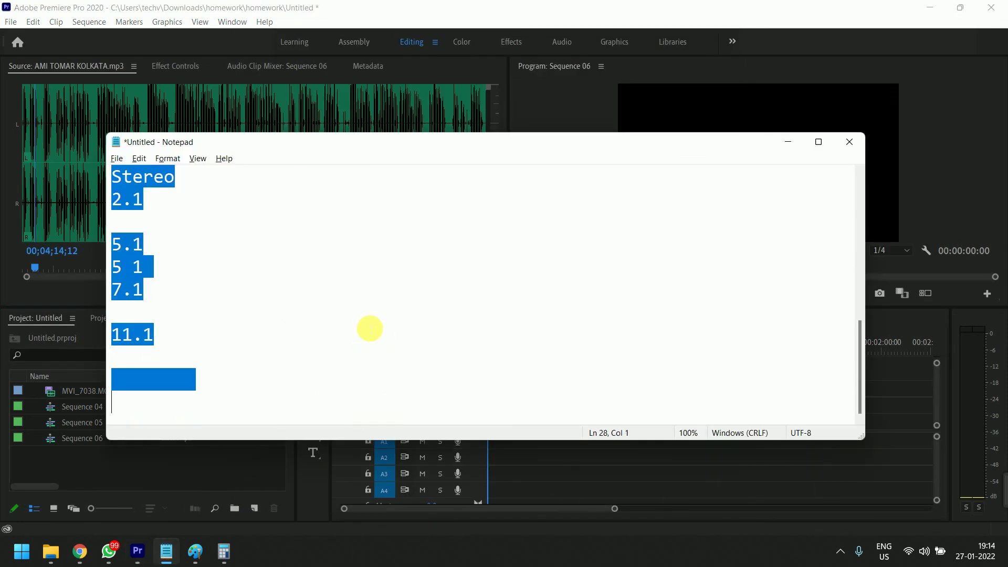
{"action": "key", "text": "alt+Tab"}
Switch to the WhatsApp desktop app, look through the chat list and clear the chat search.
{"action": "left_click", "coordinate": [107, 554]}
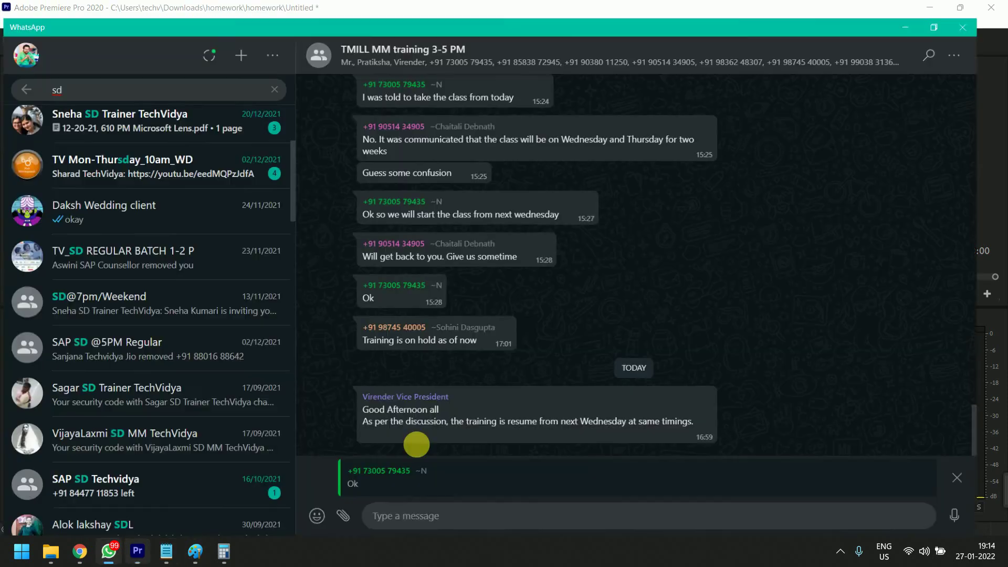
{"action": "scroll", "coordinate": [161, 225], "scroll_direction": "up", "scroll_amount": 3}
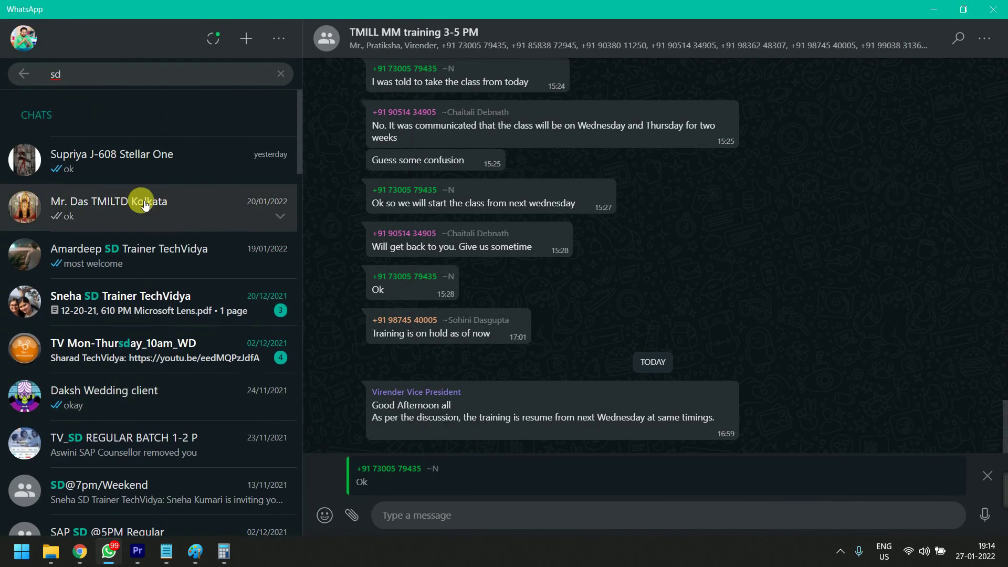
{"action": "key", "text": "Escape"}
{"action": "key", "text": "Escape"}
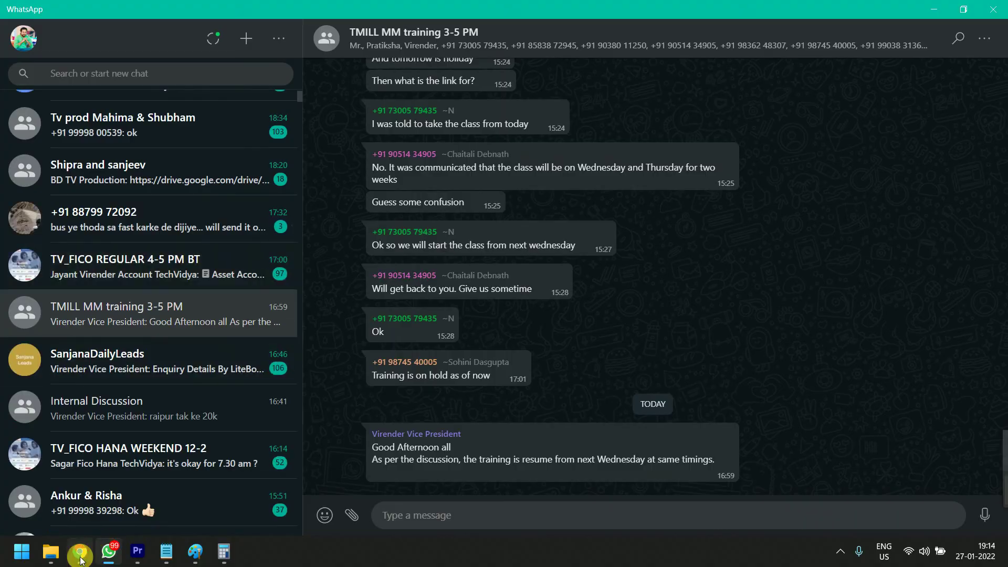
Switch to WhatsApp Web in Chrome and send the copied notes to the TV_Editing-AE_6-7pm_Regul group.
{"action": "left_click", "coordinate": [79, 551]}
{"action": "left_click", "coordinate": [32, 10]}
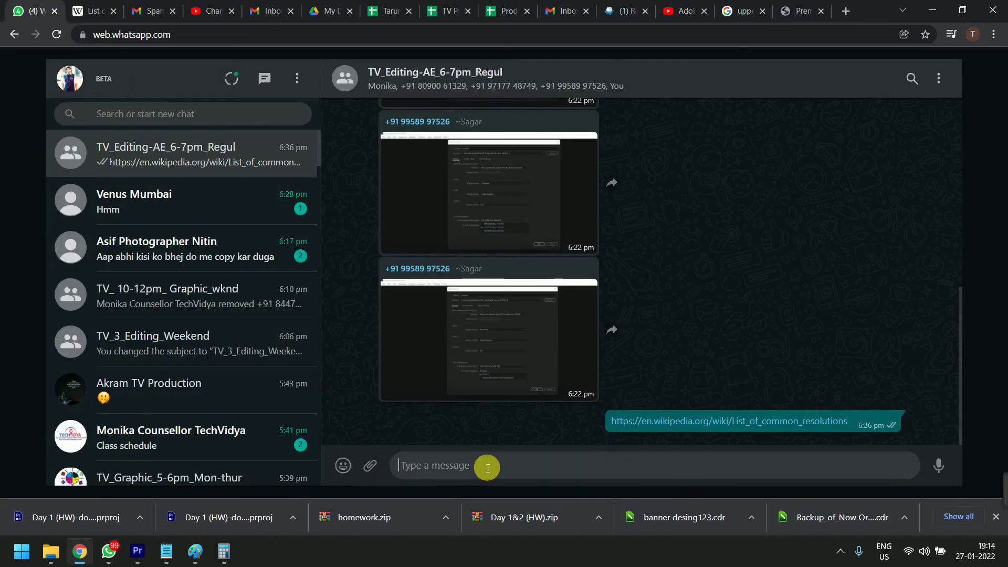
{"action": "type", "text": "broadcasting standard ntsc\t30fps pal\t25fps scecam\t\t24fps   hd\t1280 x 720 full\t1920 x 1080 2k 2000\t\t2048 x 1080 ultra 2k\t2048 x 1152 4K\t3856 x 2160 ultra 4k\t4096 x 2160\tblury     Mono Stereo 2.1  5.1 5 1 7.1  11.1"}
{"action": "key", "text": "Return"}
Switch to Paint with the pixel and frame size drawing.
{"action": "key", "text": "alt+Tab"}
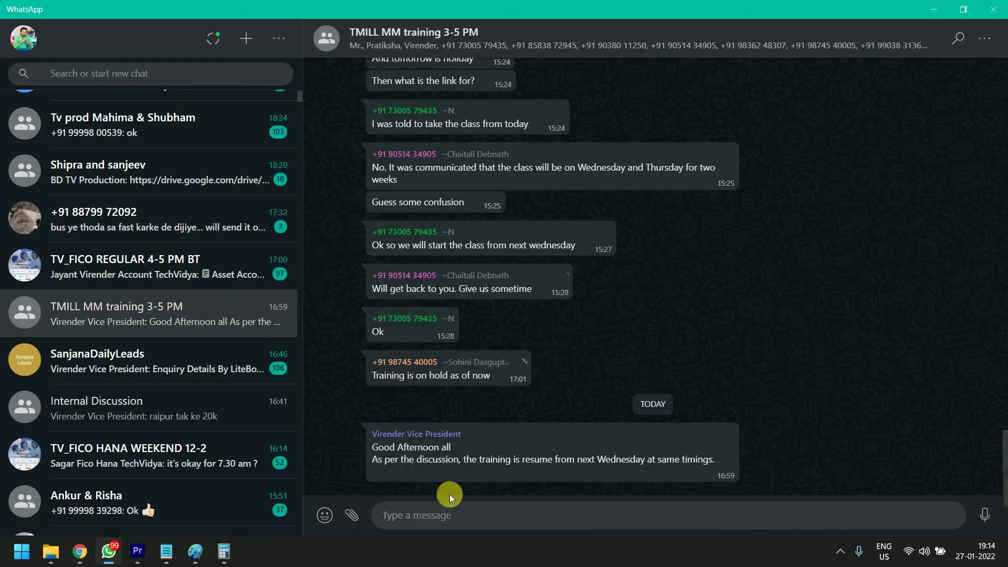
{"action": "left_click", "coordinate": [195, 551]}
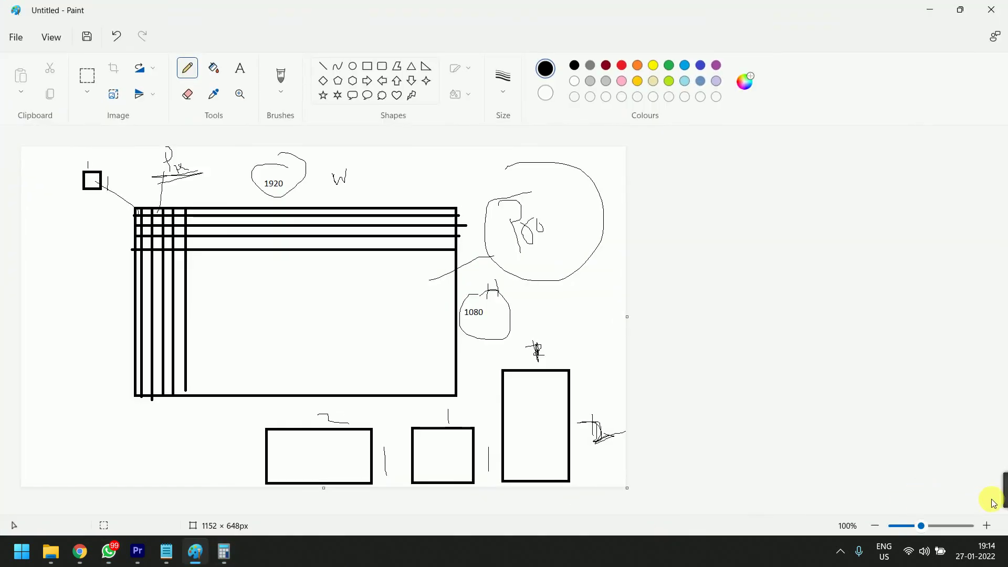